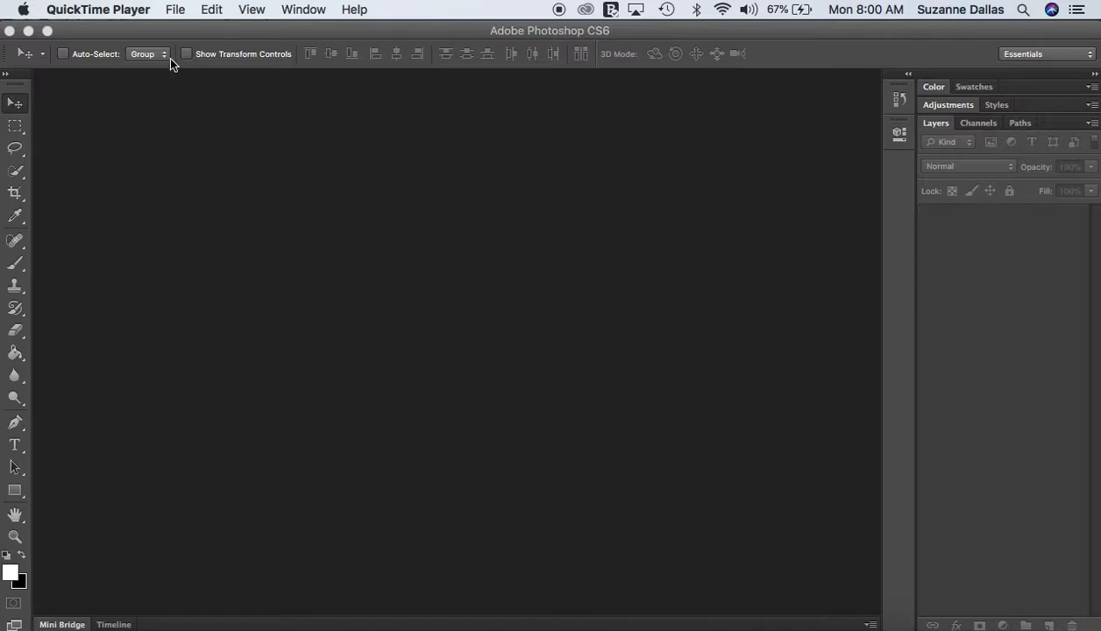
- Open polar bear.jpg and the tropics image from the Selection Tool folder in Photoshop
{"action": "left_click", "coordinate": [175, 11]}
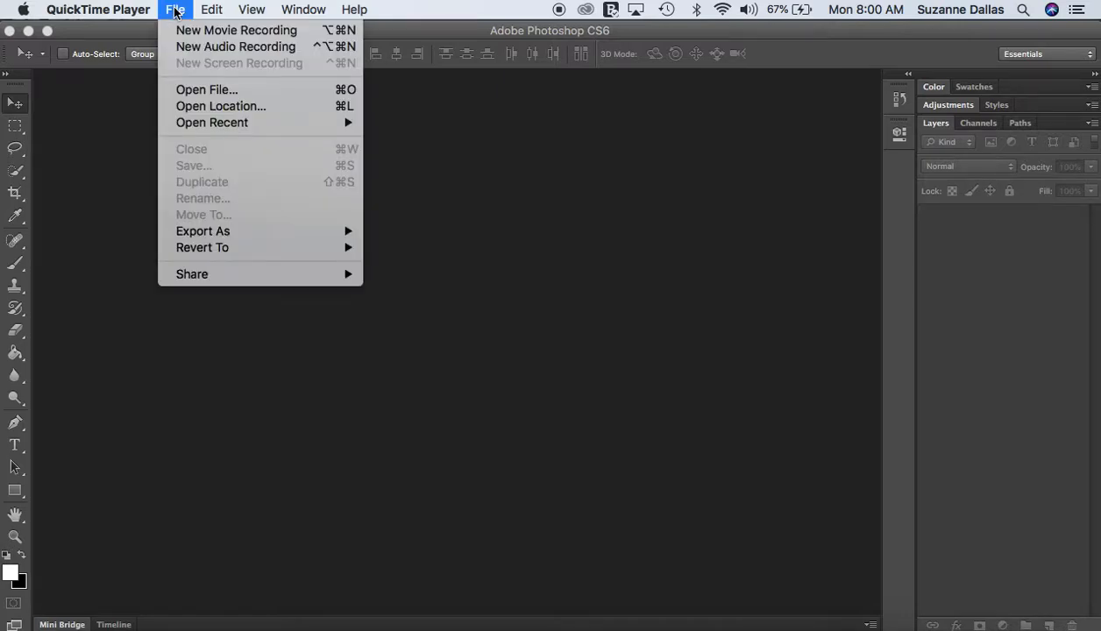
{"action": "left_click", "coordinate": [272, 214]}
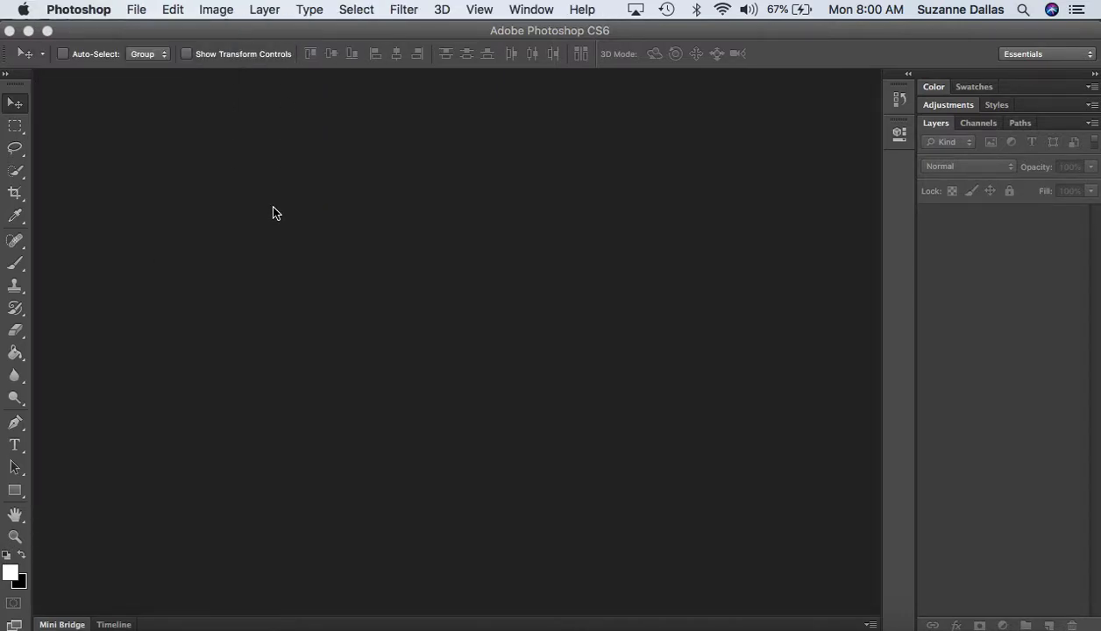
{"action": "left_click", "coordinate": [136, 10]}
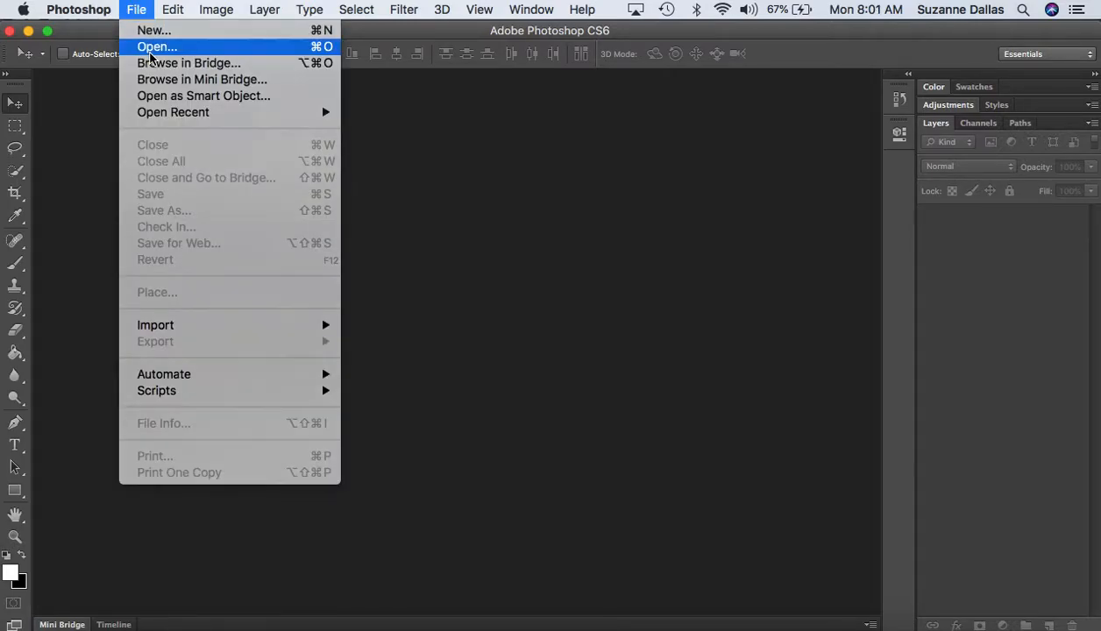
{"action": "left_click", "coordinate": [149, 49]}
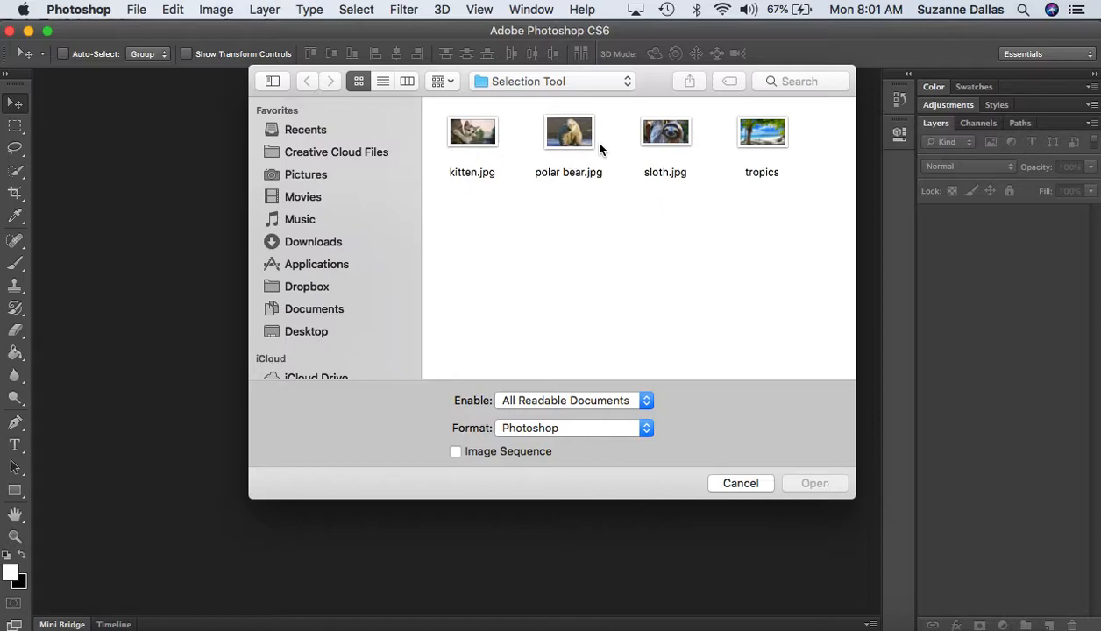
{"action": "left_click", "coordinate": [567, 143]}
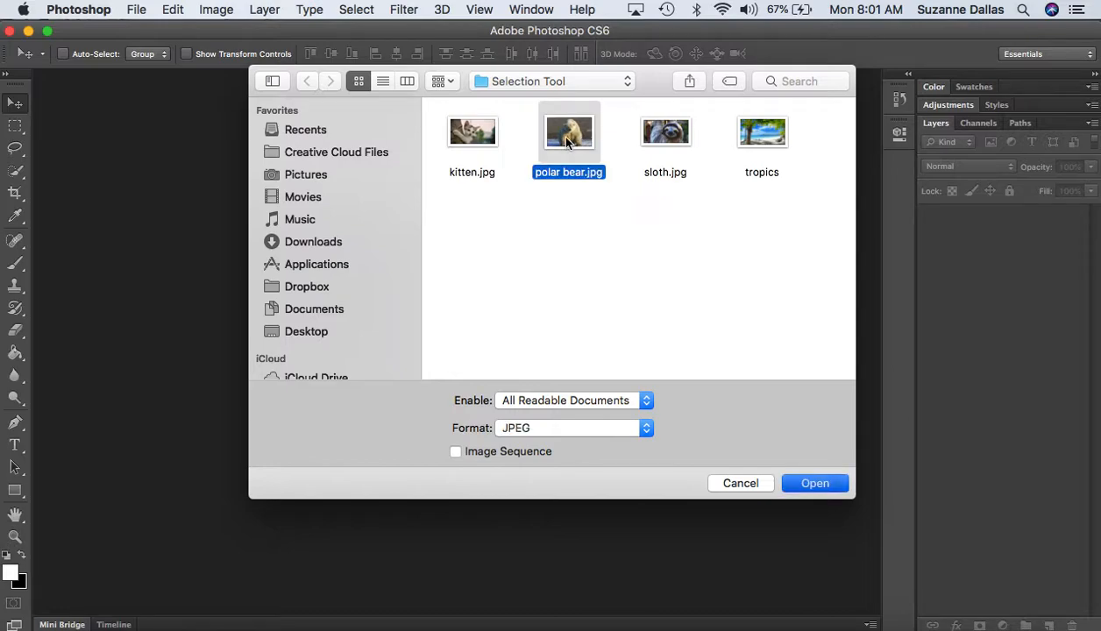
{"action": "double_click", "coordinate": [567, 143]}
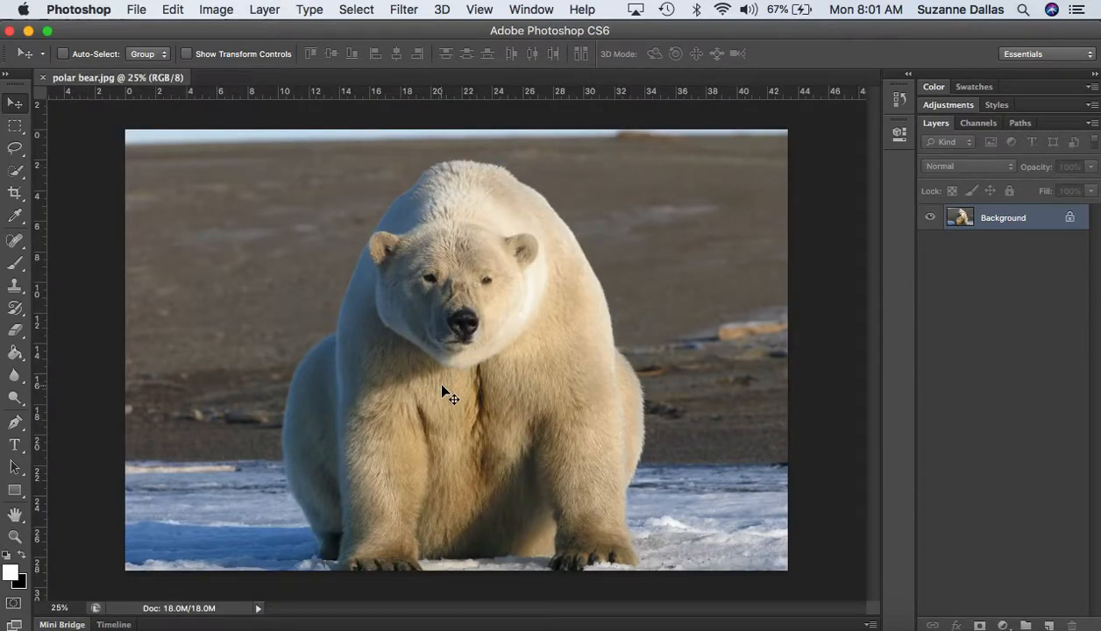
{"action": "left_click", "coordinate": [137, 10]}
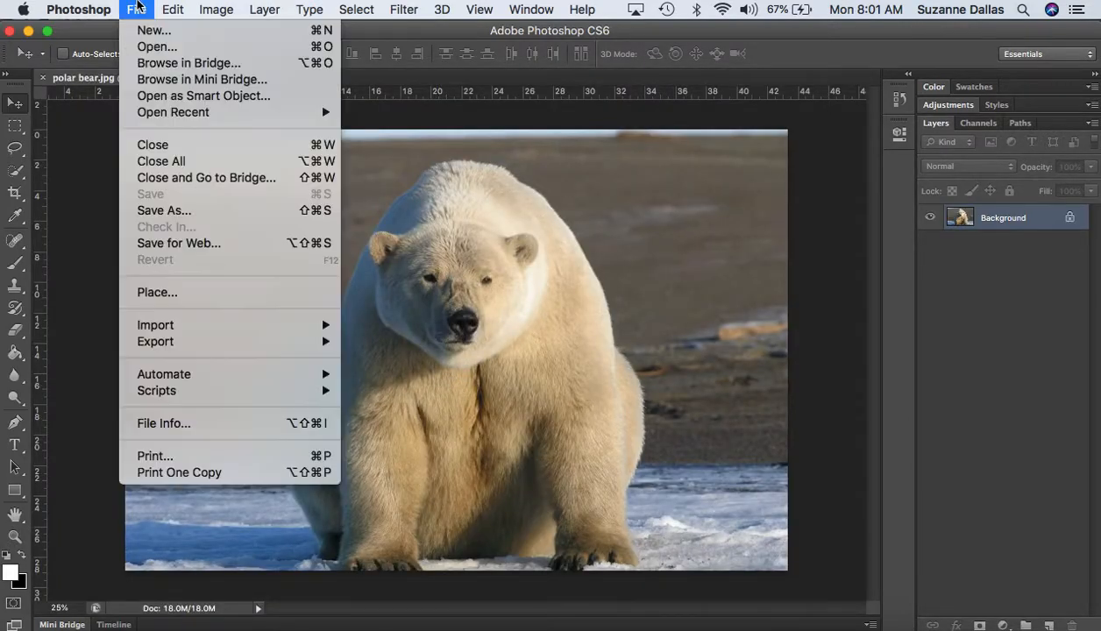
{"action": "left_click", "coordinate": [150, 52]}
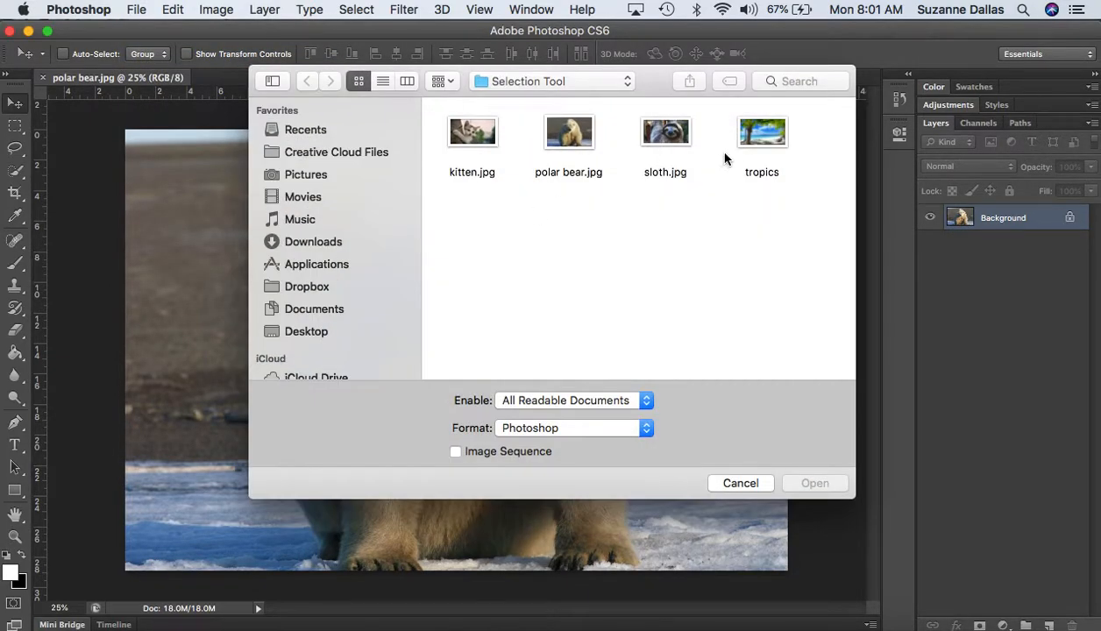
{"action": "double_click", "coordinate": [763, 130]}
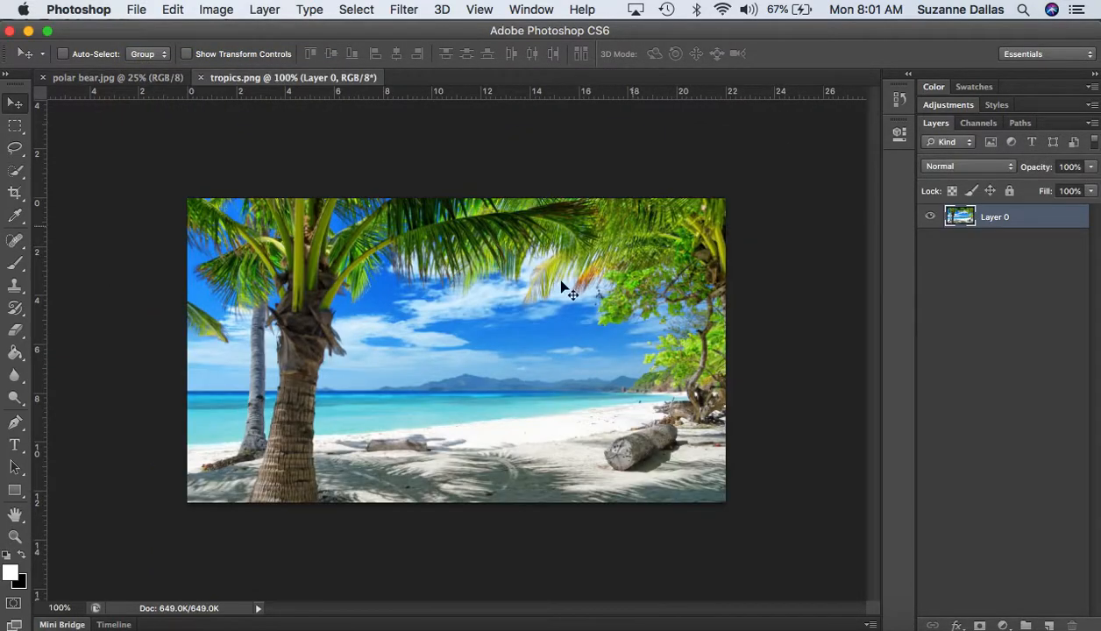
- Open sloth.jpg and kitten.jpg from the Selection Tool folder as additional documents
{"action": "left_click", "coordinate": [136, 10]}
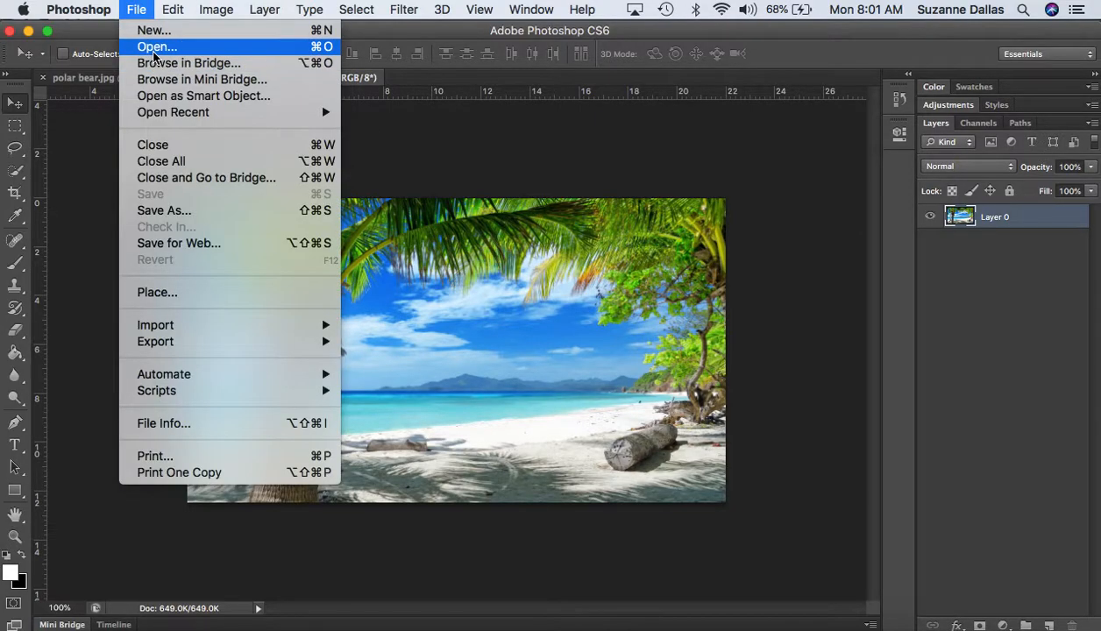
{"action": "left_click", "coordinate": [154, 46]}
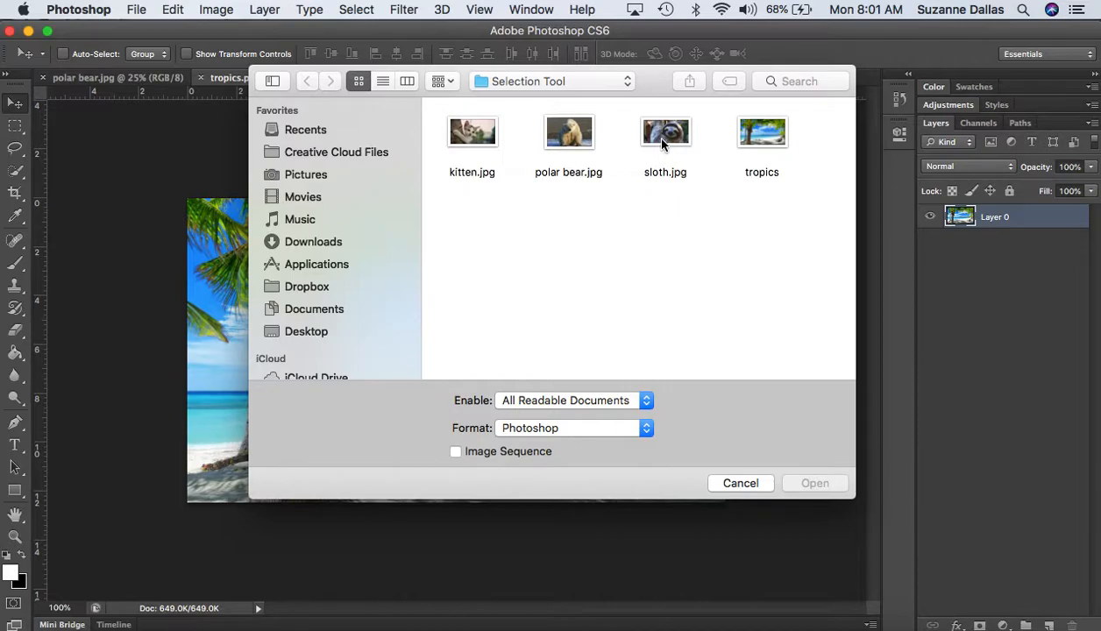
{"action": "double_click", "coordinate": [664, 134]}
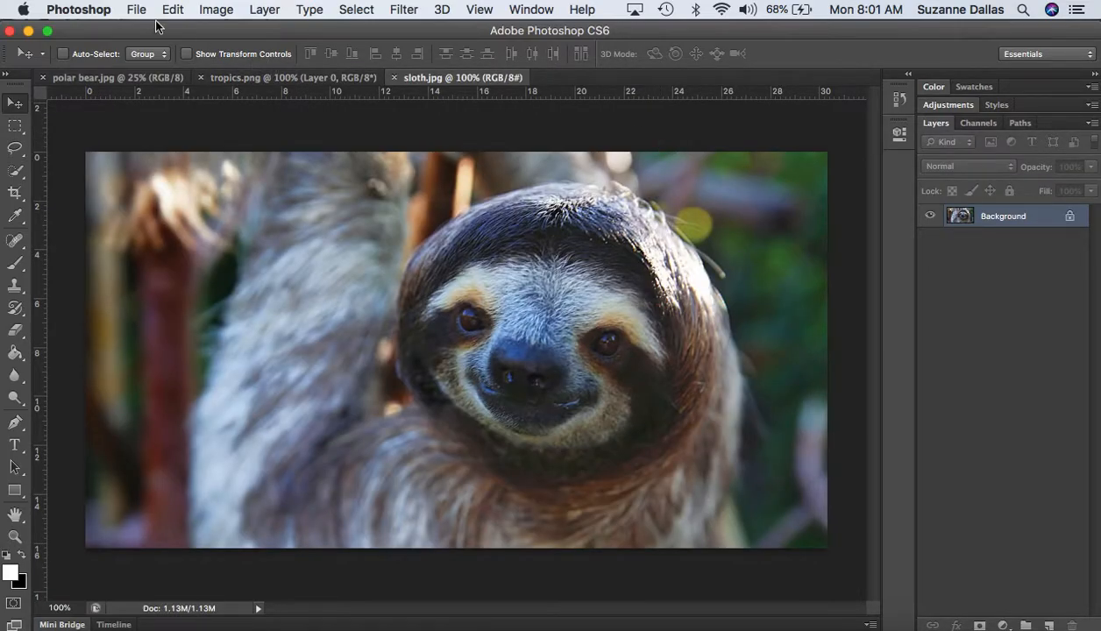
{"action": "left_click", "coordinate": [138, 10]}
{"action": "left_click", "coordinate": [153, 43]}
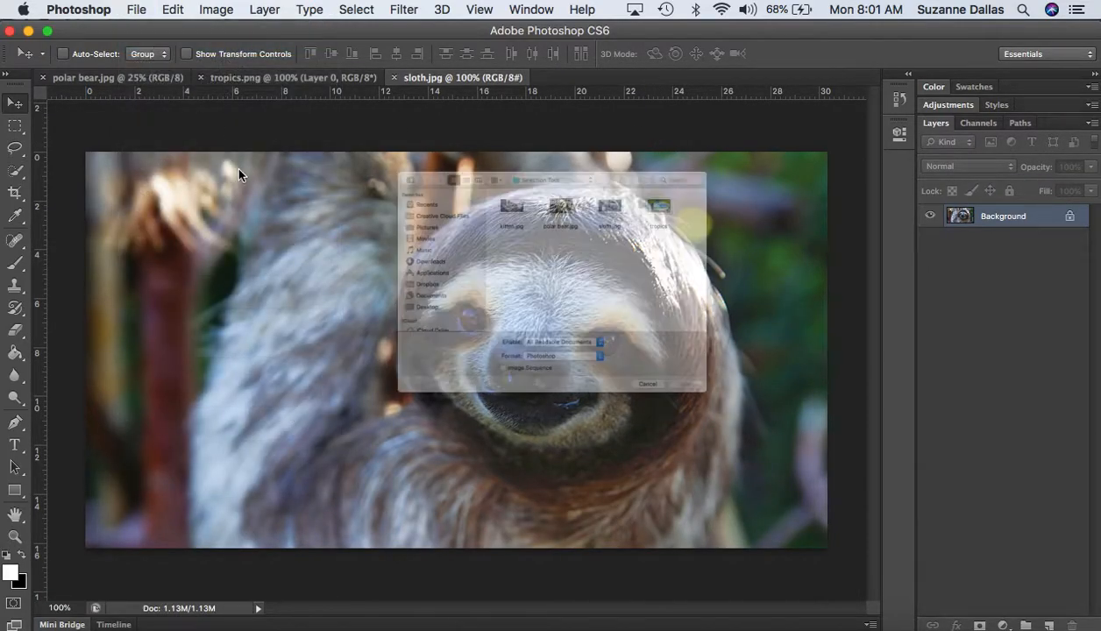
{"action": "double_click", "coordinate": [478, 131]}
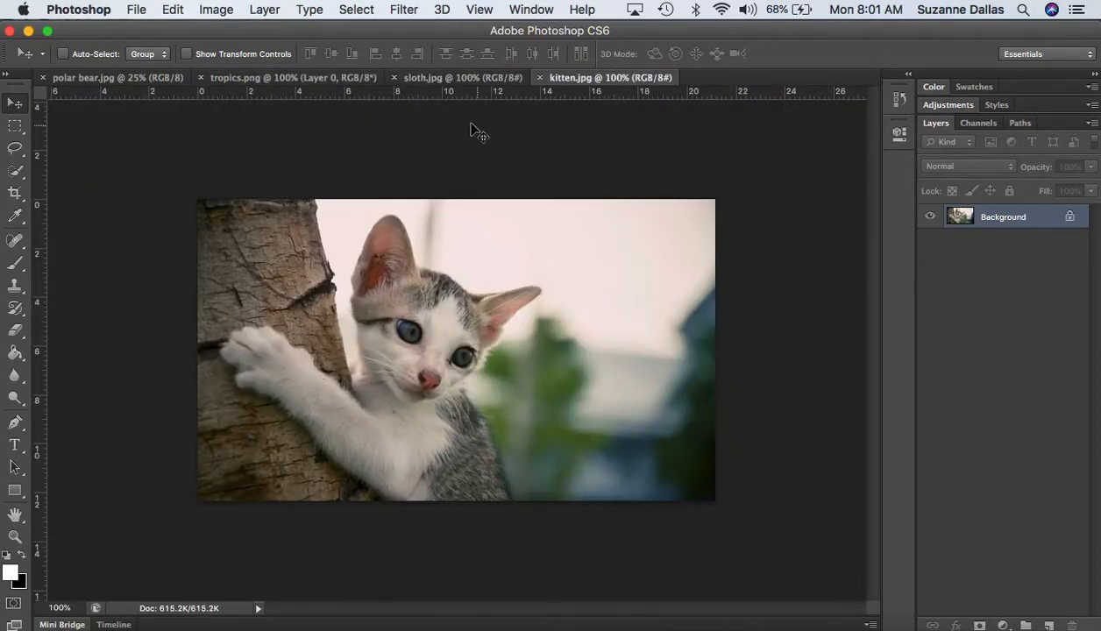
- In sloth.jpg, select the sloth's head with the Quick Selection Tool, brushing over the face and the fur around it
{"action": "left_click", "coordinate": [429, 79]}
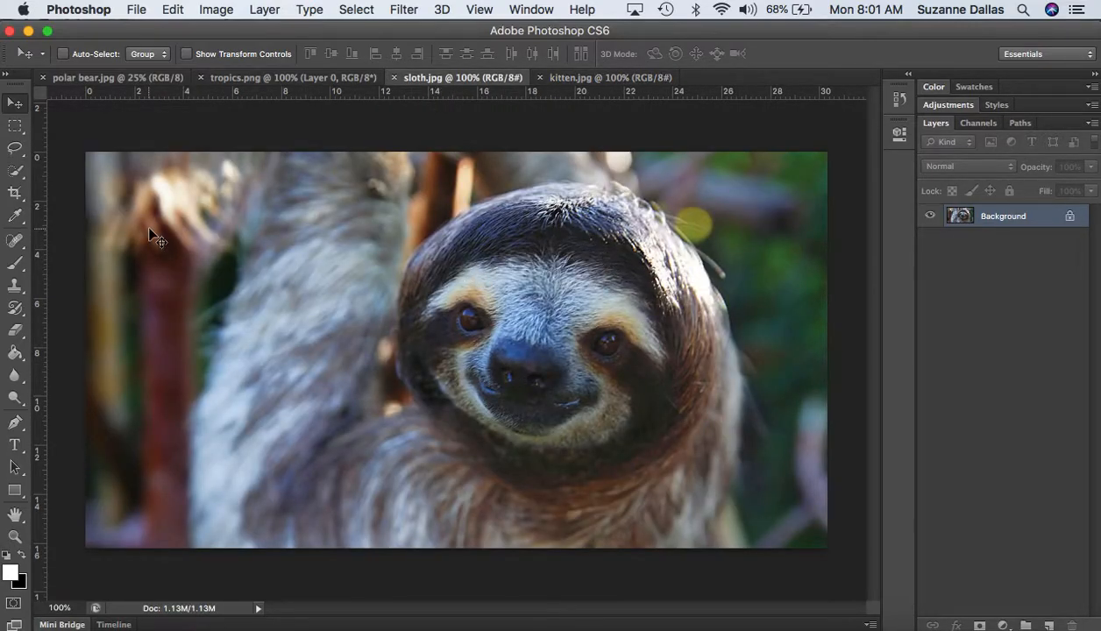
{"action": "left_click", "coordinate": [20, 155]}
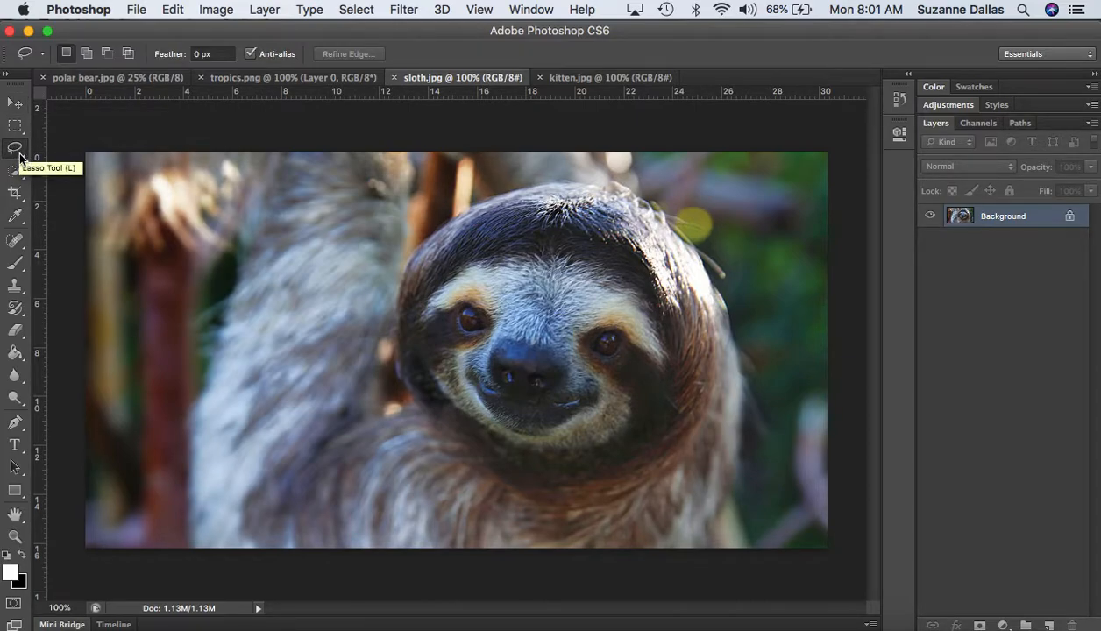
{"action": "left_click", "coordinate": [21, 158]}
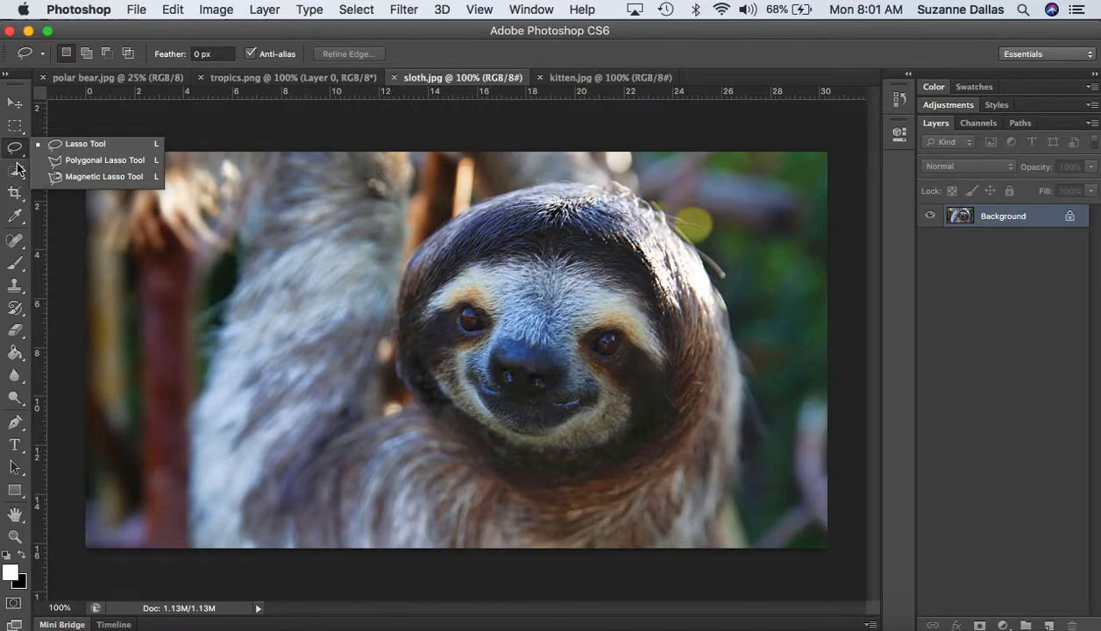
{"action": "left_click", "coordinate": [14, 176]}
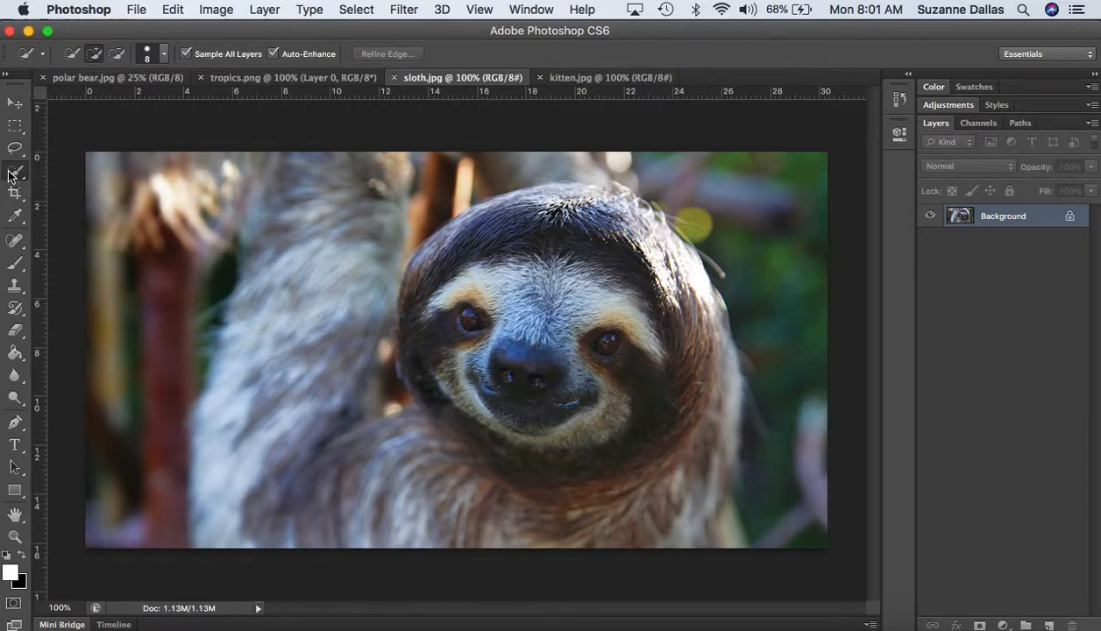
{"action": "left_click", "coordinate": [21, 178]}
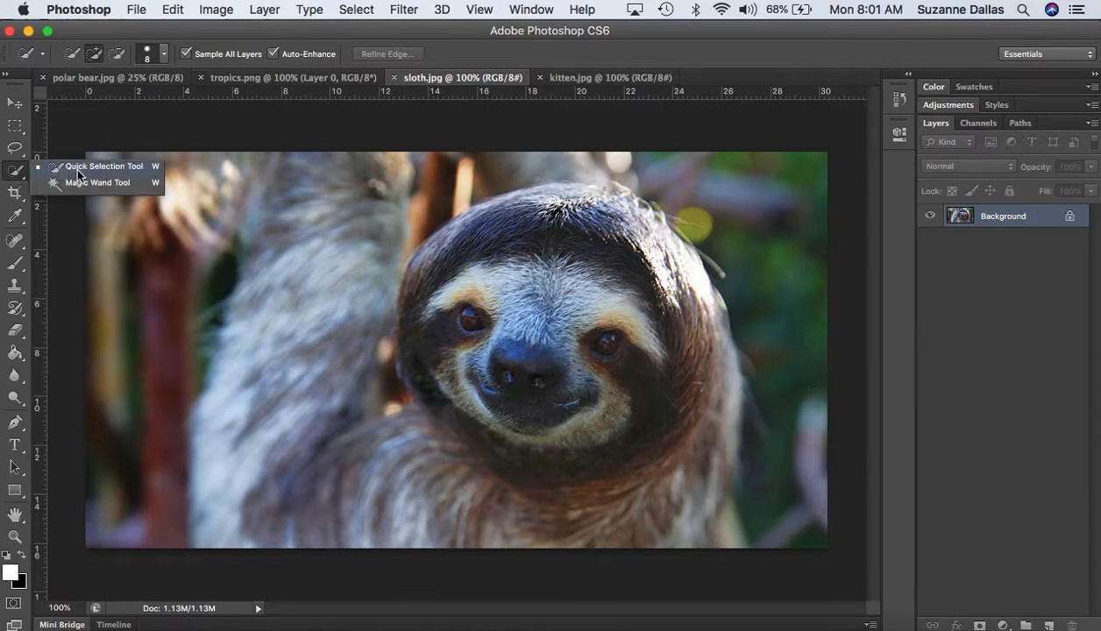
{"action": "left_click", "coordinate": [124, 170]}
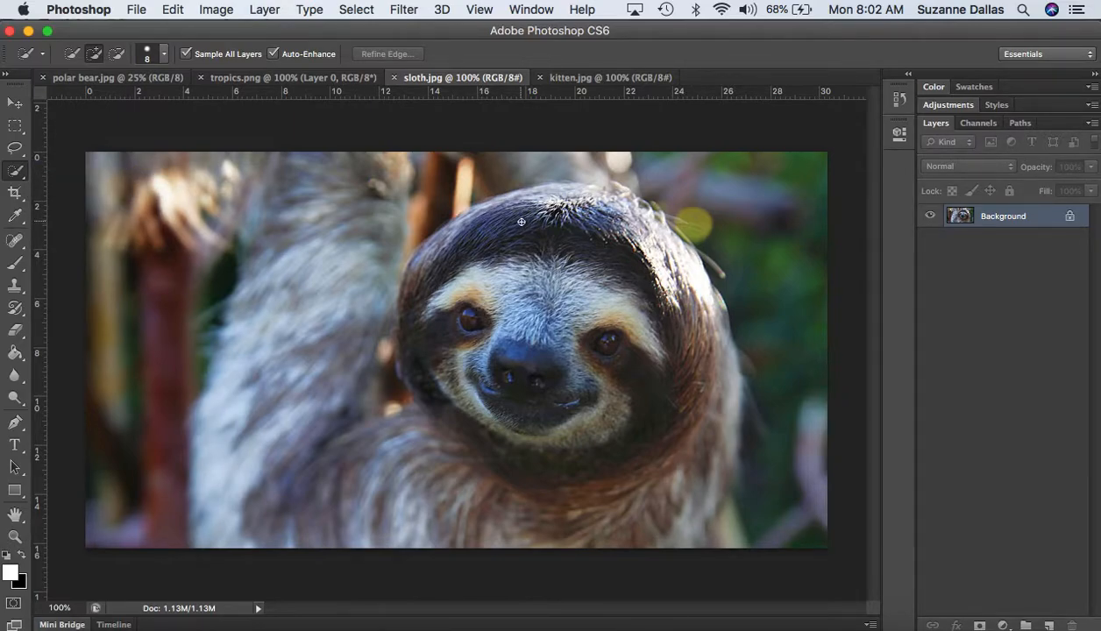
{"action": "mouse_move", "coordinate": [522, 199]}
{"action": "left_mouse_down"}
{"action": "mouse_move", "coordinate": [438, 238]}
{"action": "mouse_move", "coordinate": [401, 284]}
{"action": "mouse_move", "coordinate": [422, 256]}
{"action": "mouse_move", "coordinate": [405, 254]}
{"action": "mouse_move", "coordinate": [402, 298]}
{"action": "mouse_move", "coordinate": [425, 385]}
{"action": "mouse_move", "coordinate": [478, 429]}
{"action": "mouse_move", "coordinate": [548, 447]}
{"action": "mouse_move", "coordinate": [627, 450]}
{"action": "mouse_move", "coordinate": [658, 391]}
{"action": "mouse_move", "coordinate": [669, 398]}
{"action": "left_mouse_up"}
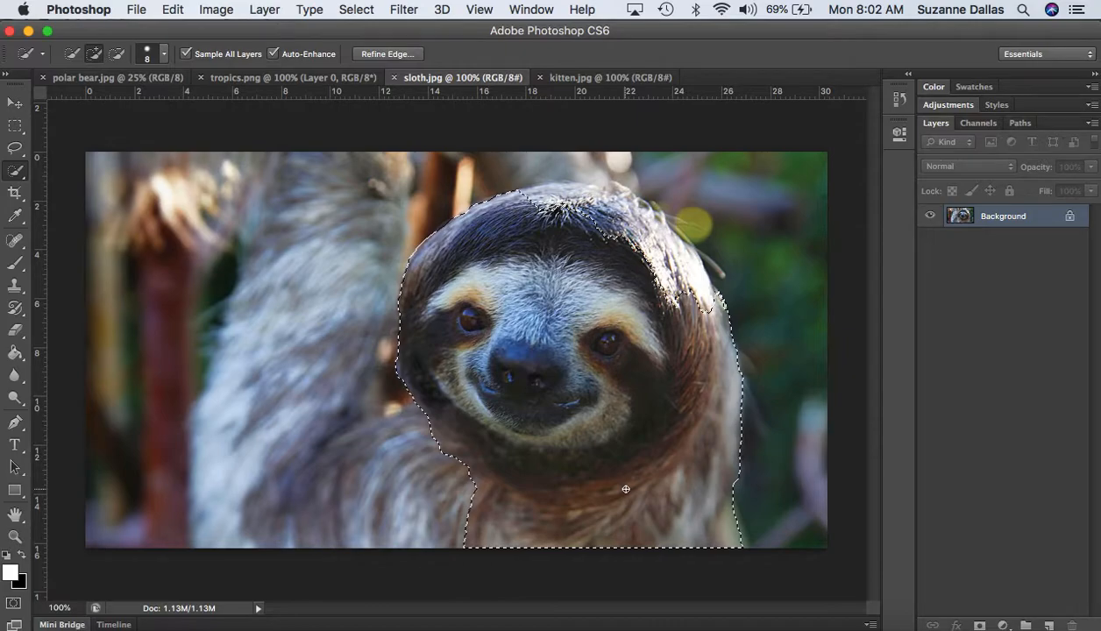
- Subtract the body and neck fur below and beside the sloth's face from the selection
{"action": "key", "text": "alt"}
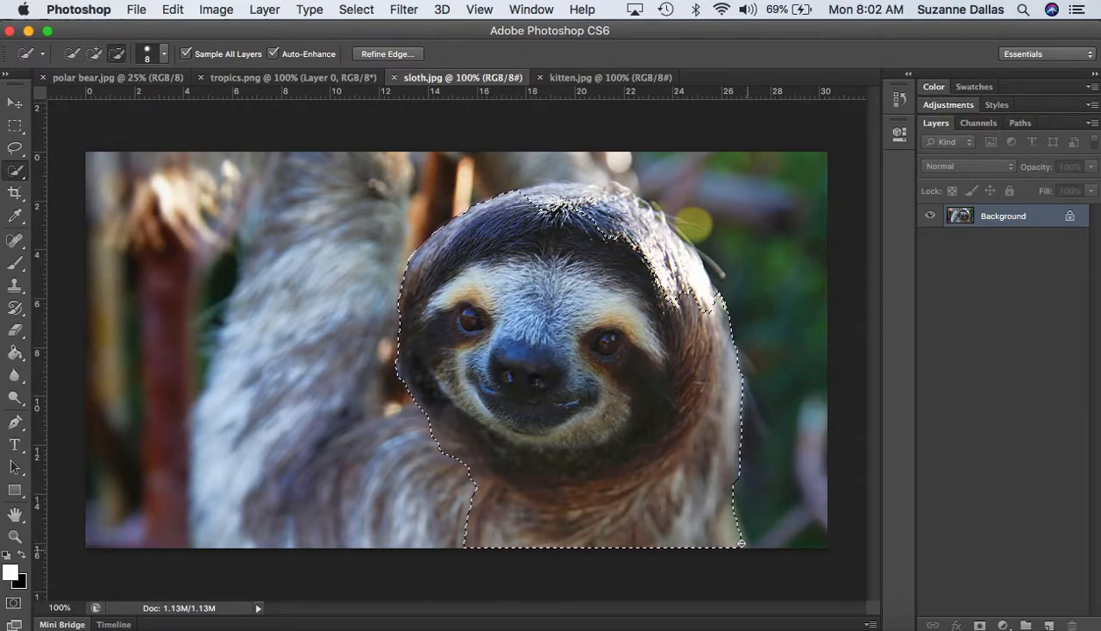
{"action": "left_click_drag", "start_coordinate": [733, 531], "coordinate": [726, 523]}
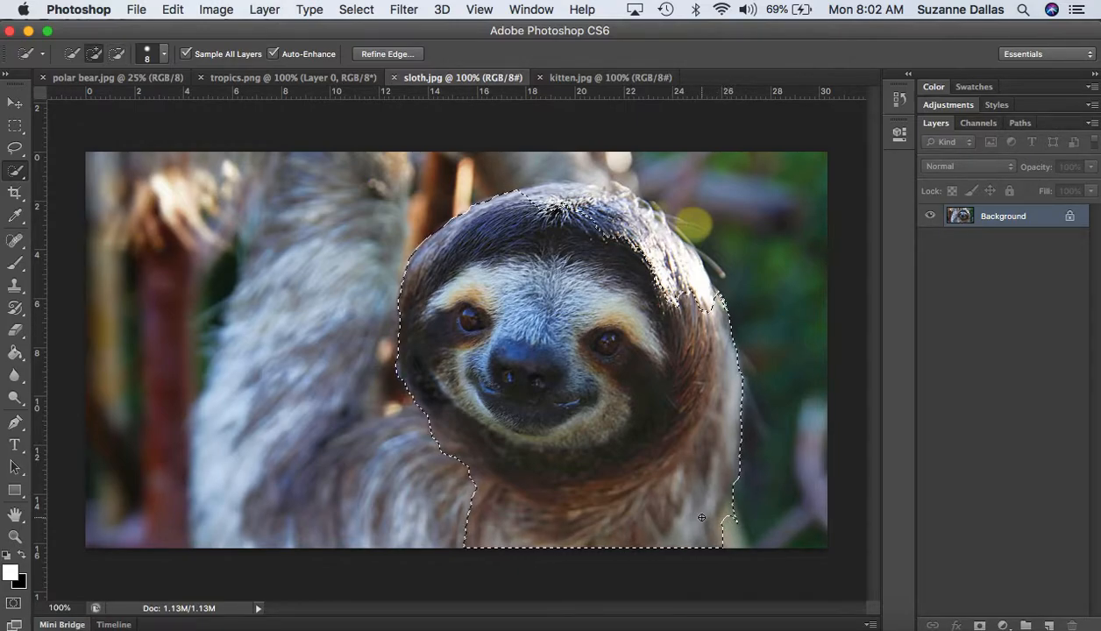
{"action": "key", "text": "alt"}
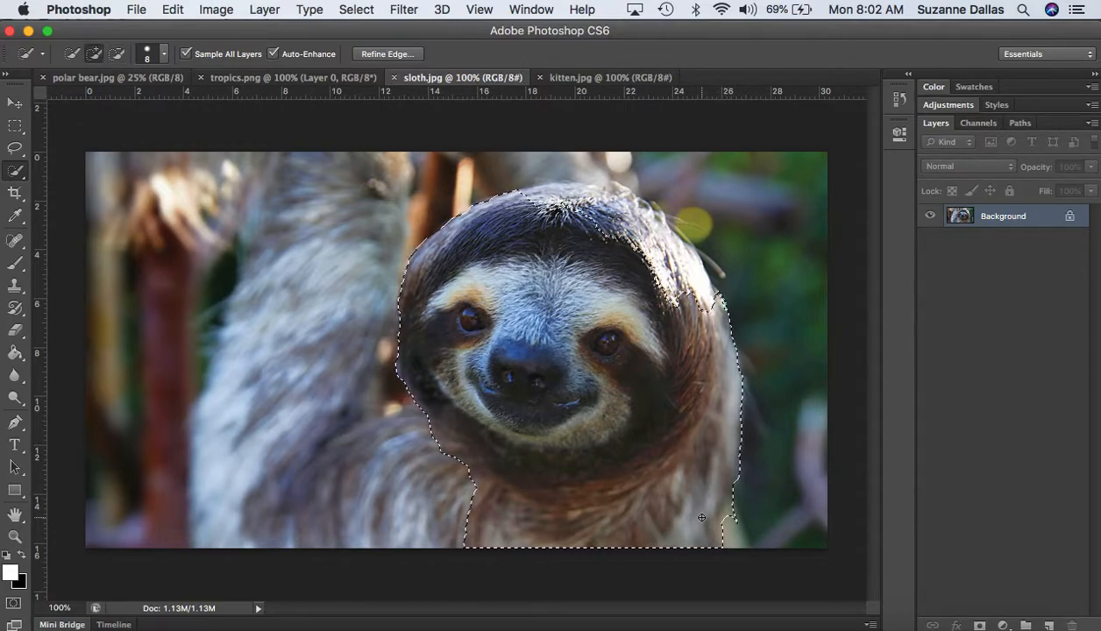
{"action": "key", "text": "alt"}
{"action": "key", "text": "alt"}
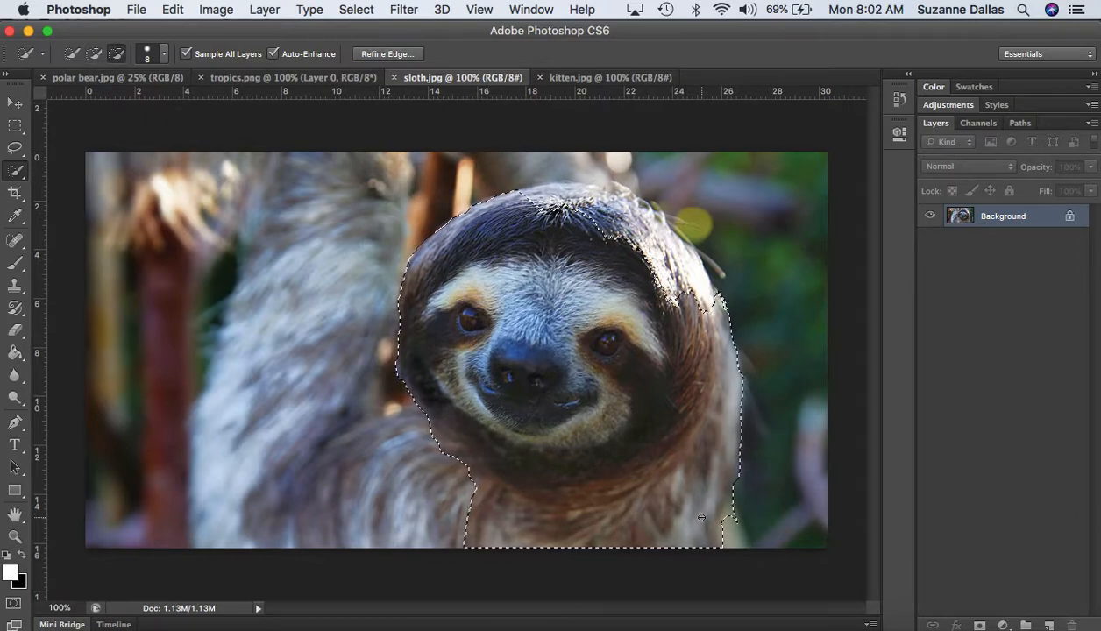
{"action": "left_click", "coordinate": [733, 521], "text": "alt"}
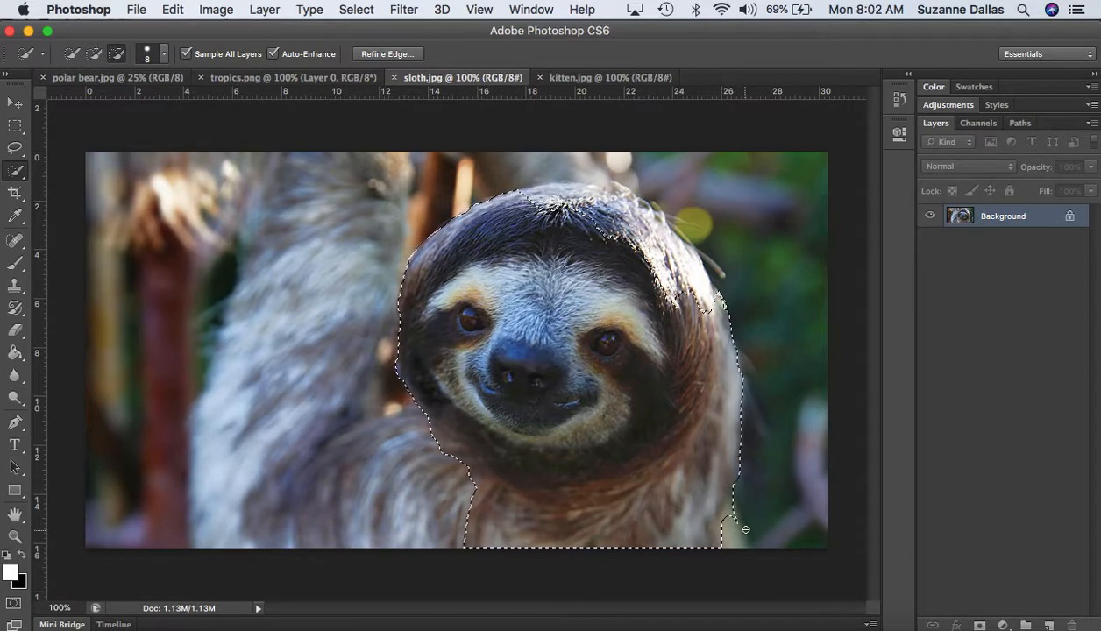
{"action": "mouse_move", "coordinate": [730, 498]}
{"action": "left_mouse_down"}
{"action": "mouse_move", "coordinate": [708, 473]}
{"action": "mouse_move", "coordinate": [714, 425]}
{"action": "mouse_move", "coordinate": [730, 410]}
{"action": "mouse_move", "coordinate": [664, 505]}
{"action": "mouse_move", "coordinate": [482, 517]}
{"action": "mouse_move", "coordinate": [472, 496]}
{"action": "mouse_move", "coordinate": [456, 537]}
{"action": "mouse_move", "coordinate": [509, 482]}
{"action": "mouse_move", "coordinate": [492, 496]}
{"action": "mouse_move", "coordinate": [437, 445]}
{"action": "mouse_move", "coordinate": [427, 430]}
{"action": "mouse_move", "coordinate": [475, 458]}
{"action": "mouse_move", "coordinate": [411, 406]}
{"action": "mouse_move", "coordinate": [386, 353]}
{"action": "mouse_move", "coordinate": [428, 419]}
{"action": "left_mouse_up"}
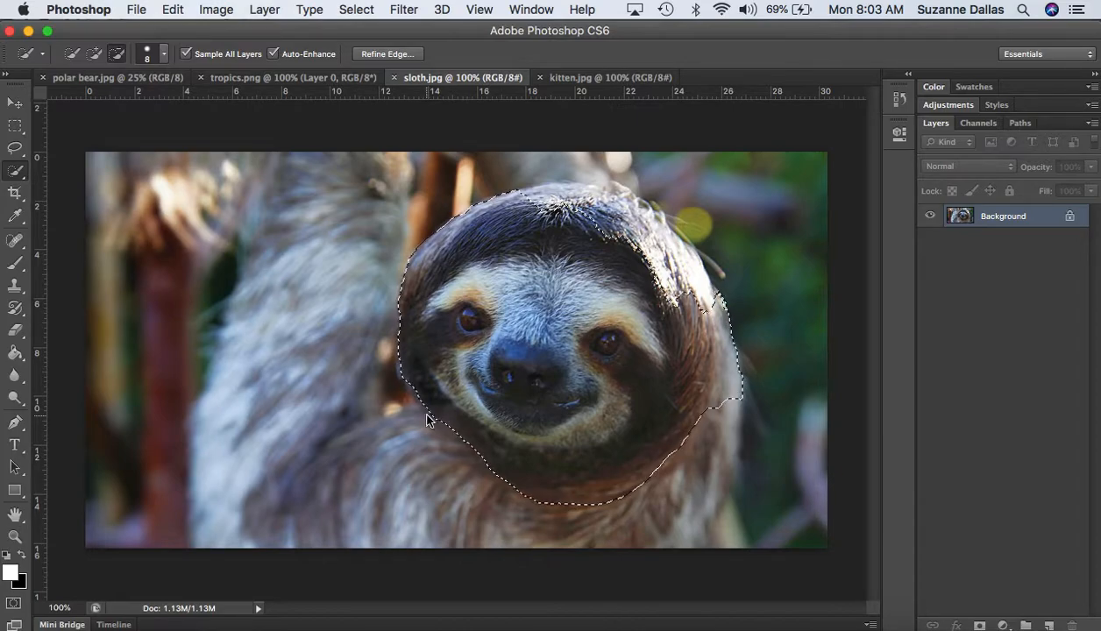
{"action": "mouse_move", "coordinate": [733, 380]}
{"action": "left_mouse_down"}
{"action": "mouse_move", "coordinate": [491, 474]}
{"action": "mouse_move", "coordinate": [530, 498]}
{"action": "mouse_move", "coordinate": [598, 475]}
{"action": "mouse_move", "coordinate": [578, 488]}
{"action": "mouse_move", "coordinate": [636, 449]}
{"action": "mouse_move", "coordinate": [673, 405]}
{"action": "mouse_move", "coordinate": [684, 414]}
{"action": "mouse_move", "coordinate": [673, 390]}
{"action": "mouse_move", "coordinate": [694, 310]}
{"action": "mouse_move", "coordinate": [684, 295]}
{"action": "left_mouse_up"}
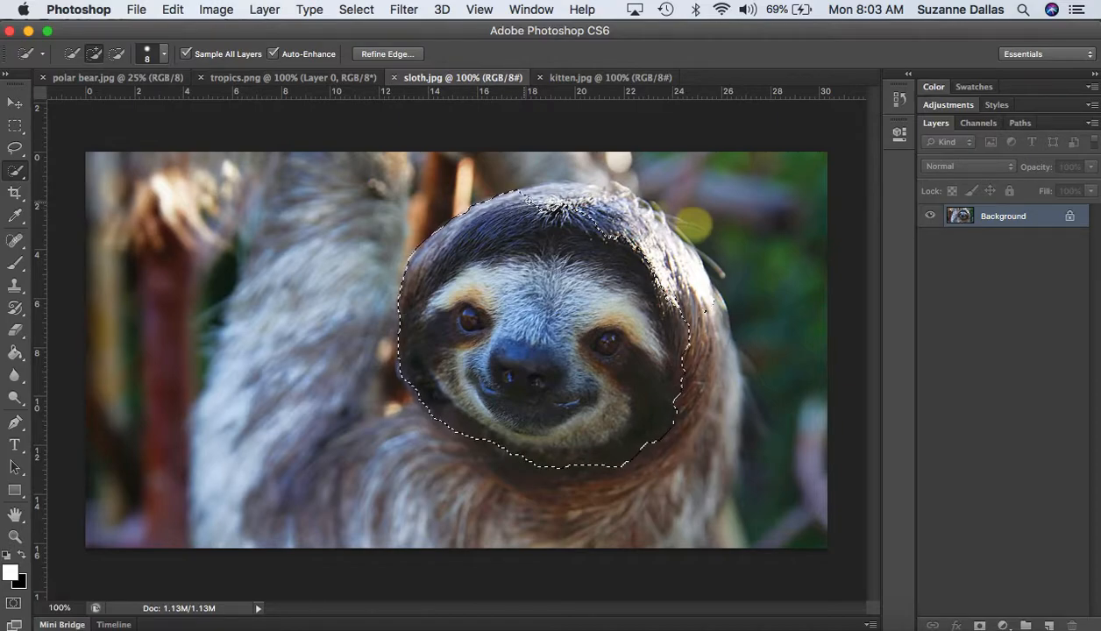
- Add the light fur on top of the sloth's head and along its right side to the selection
{"action": "left_click", "coordinate": [568, 192]}
{"action": "mouse_move", "coordinate": [532, 216]}
{"action": "left_mouse_down"}
{"action": "mouse_move", "coordinate": [624, 204]}
{"action": "mouse_move", "coordinate": [684, 277]}
{"action": "mouse_move", "coordinate": [689, 334]}
{"action": "mouse_move", "coordinate": [705, 307]}
{"action": "mouse_move", "coordinate": [703, 341]}
{"action": "left_mouse_up"}
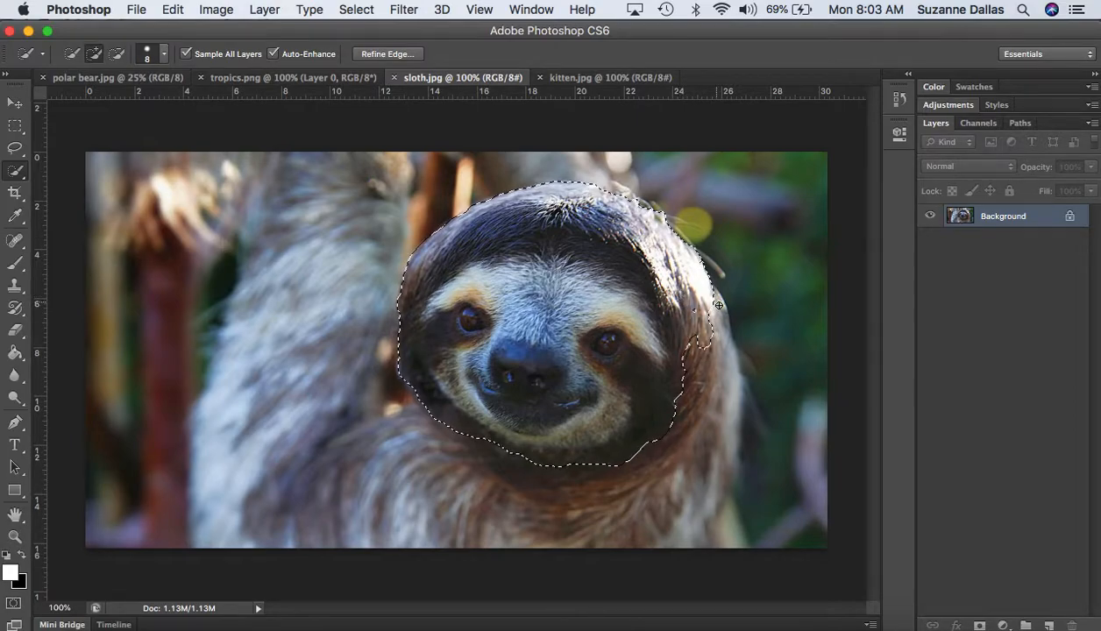
{"action": "left_click_drag", "start_coordinate": [691, 314], "coordinate": [677, 402]}
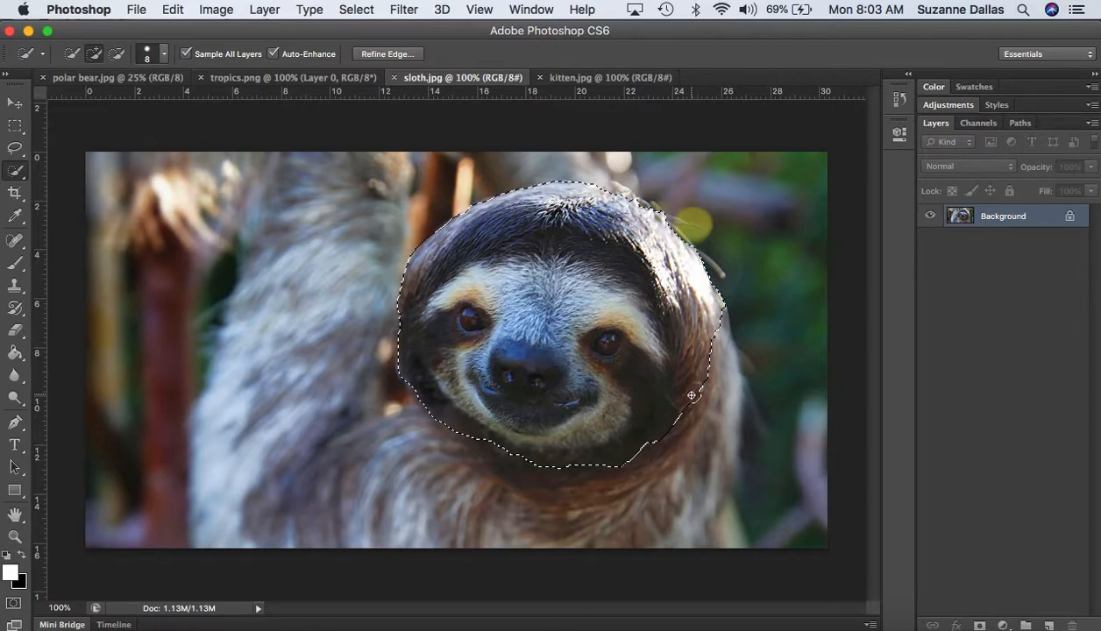
{"action": "left_click", "coordinate": [688, 394]}
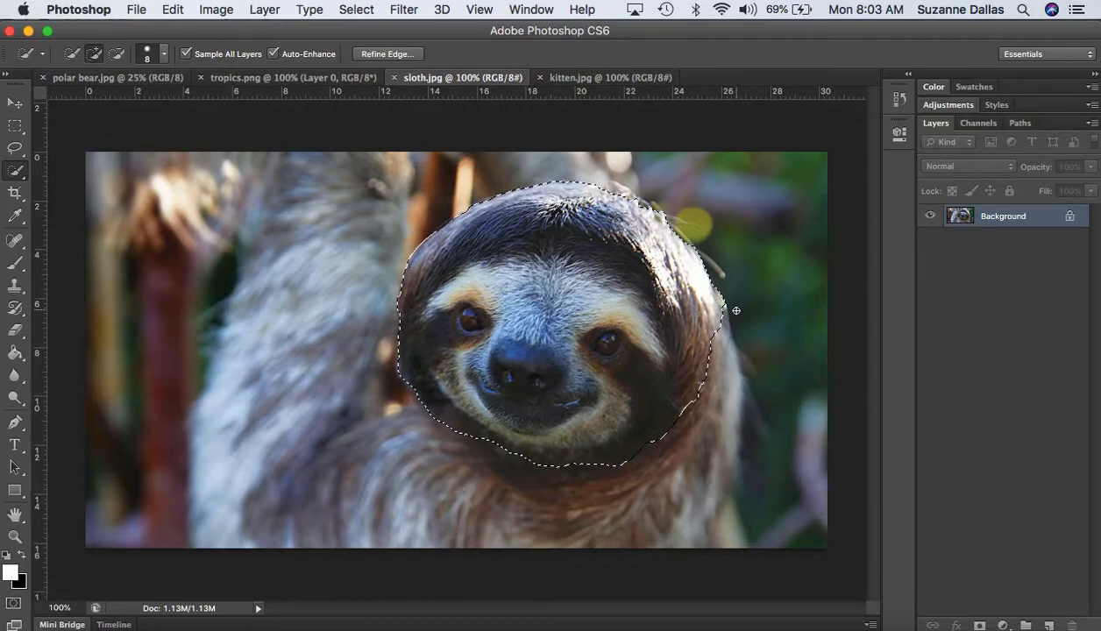
- Trim the excess along the head's right edge and below the chin from the selection, and copy the selected head
{"action": "key", "text": "alt"}
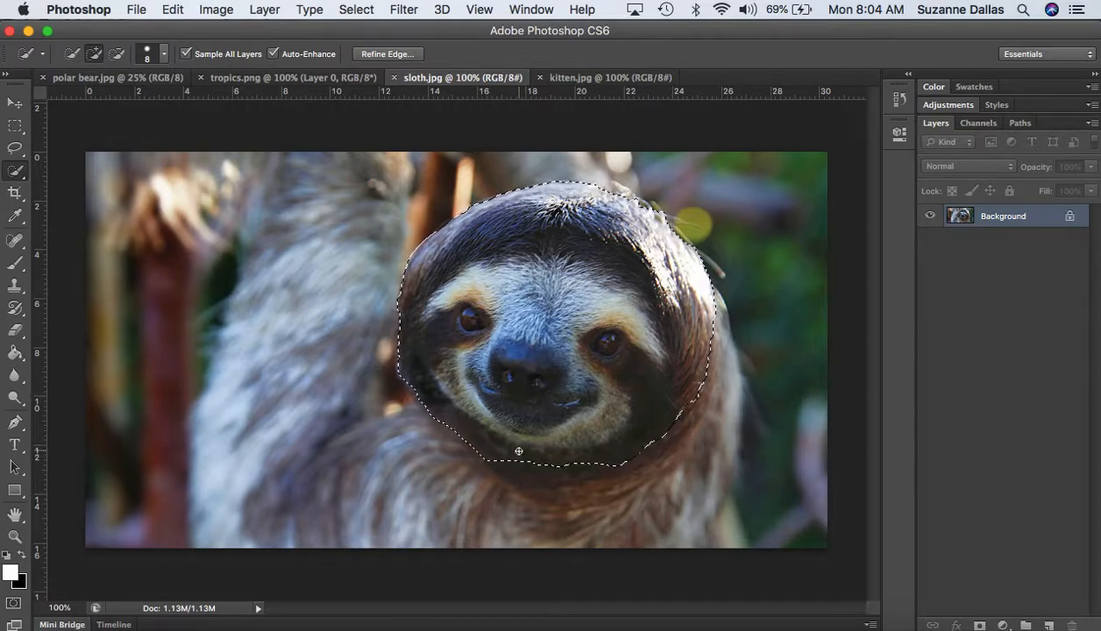
{"action": "key", "text": "alt"}
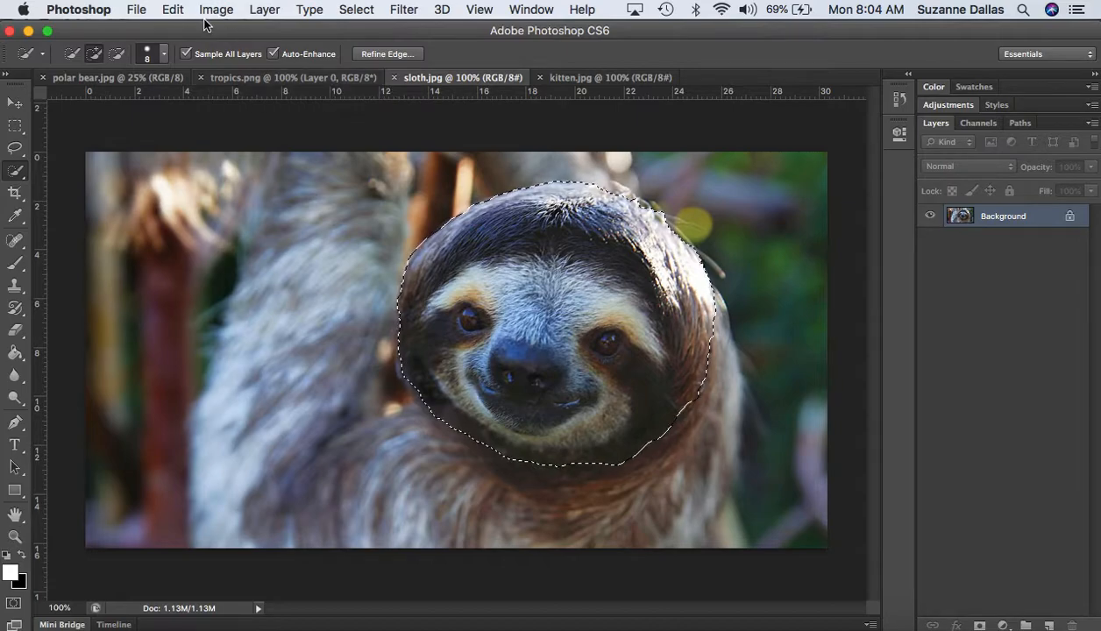
{"action": "left_click", "coordinate": [172, 8]}
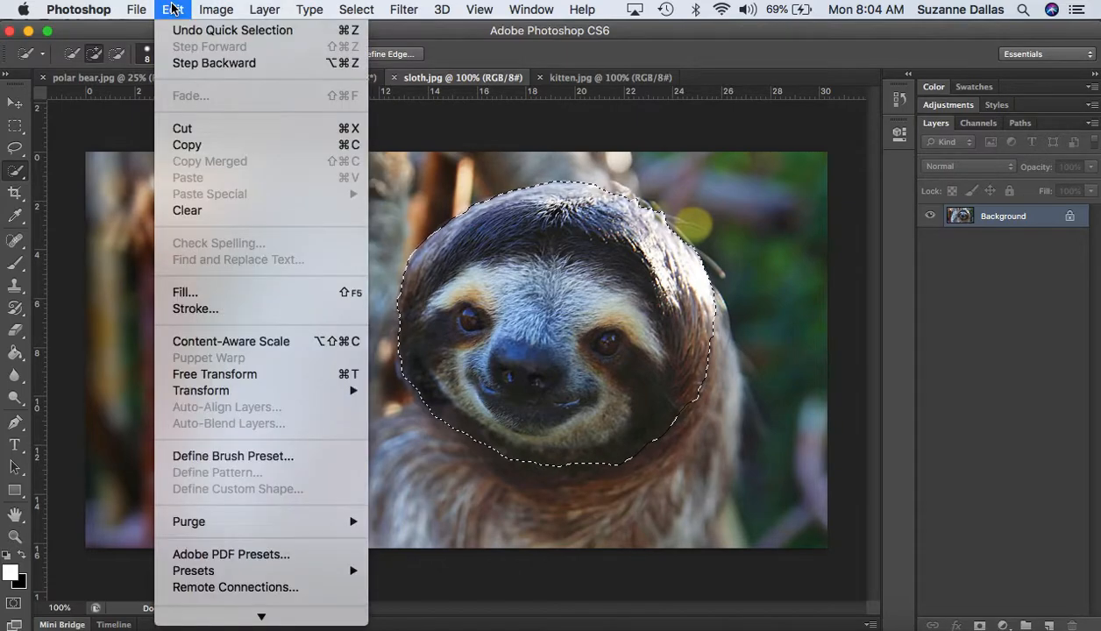
{"action": "left_click", "coordinate": [204, 147]}
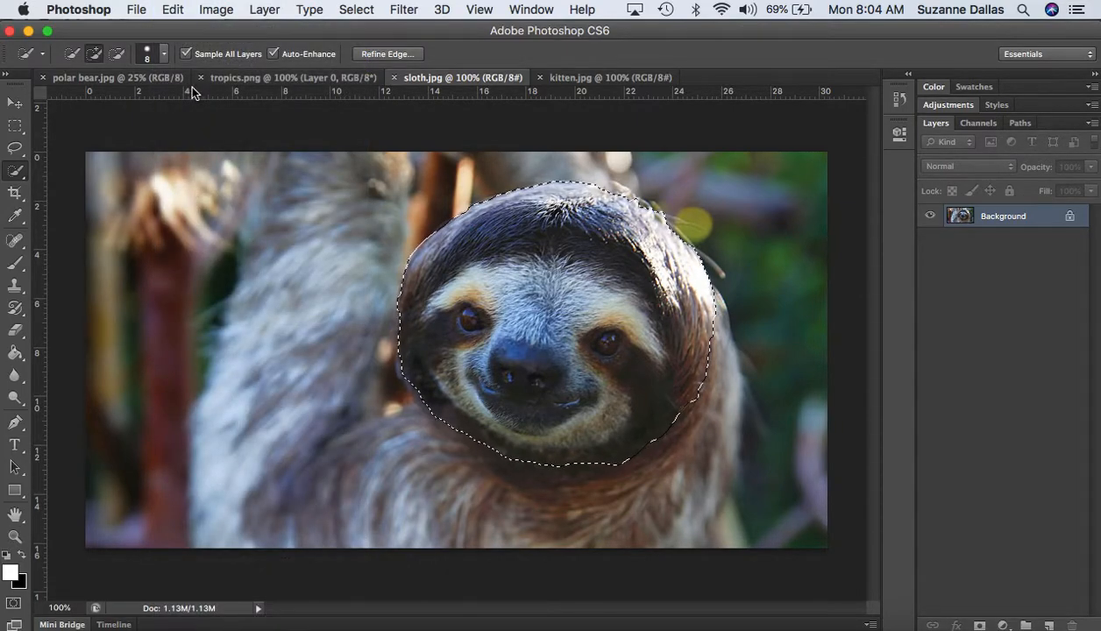
- Switch to the polar bear.jpg document
{"action": "left_click", "coordinate": [138, 79]}
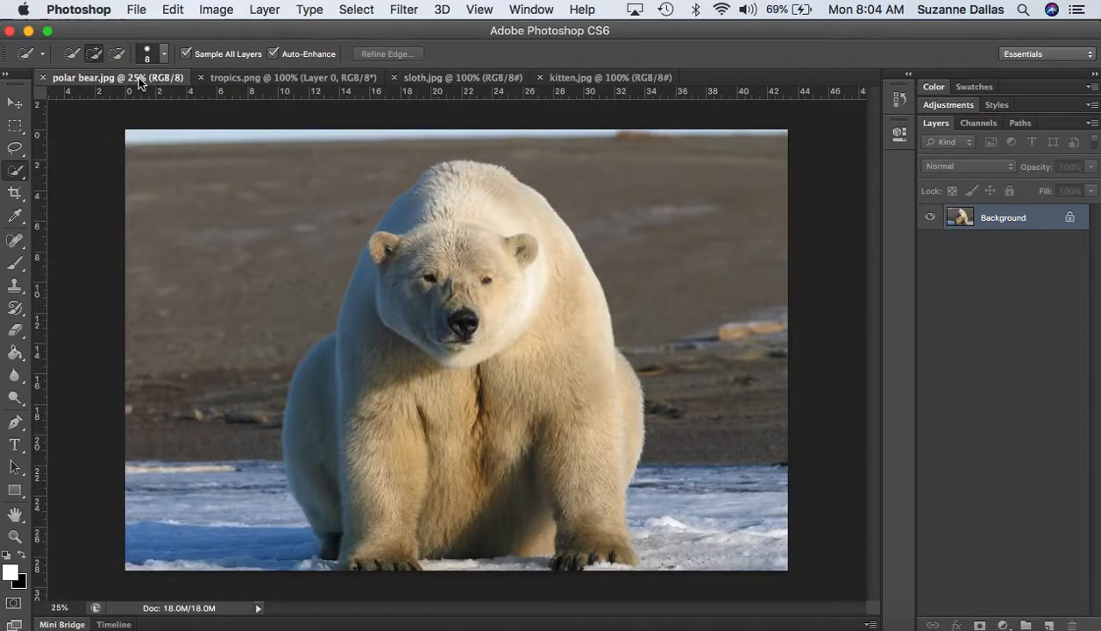
{"action": "left_click", "coordinate": [135, 10]}
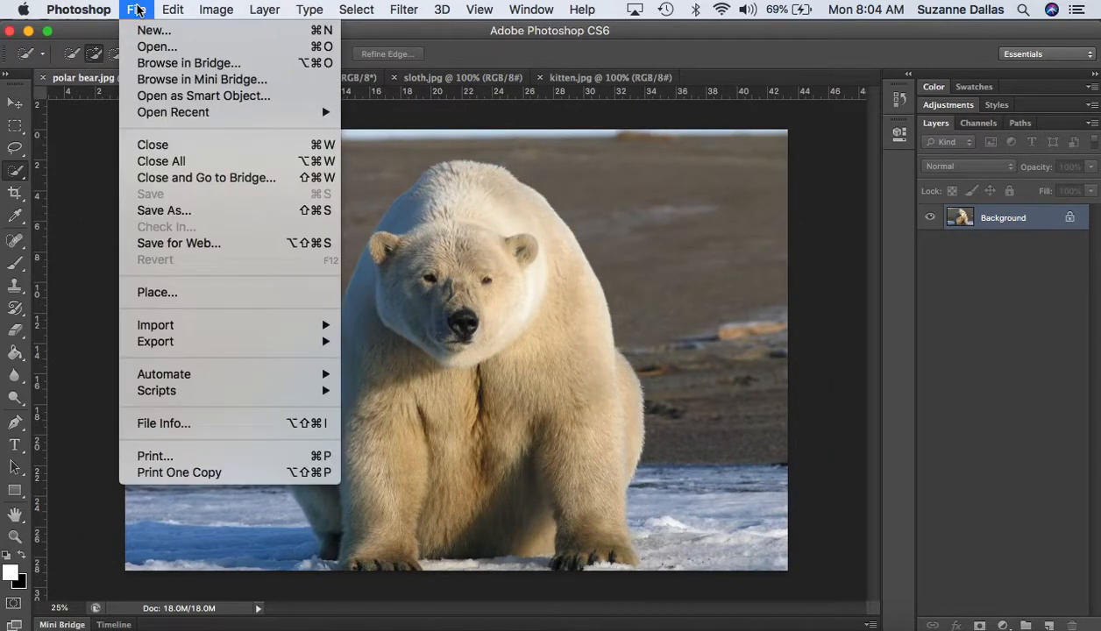
{"action": "left_click", "coordinate": [171, 296]}
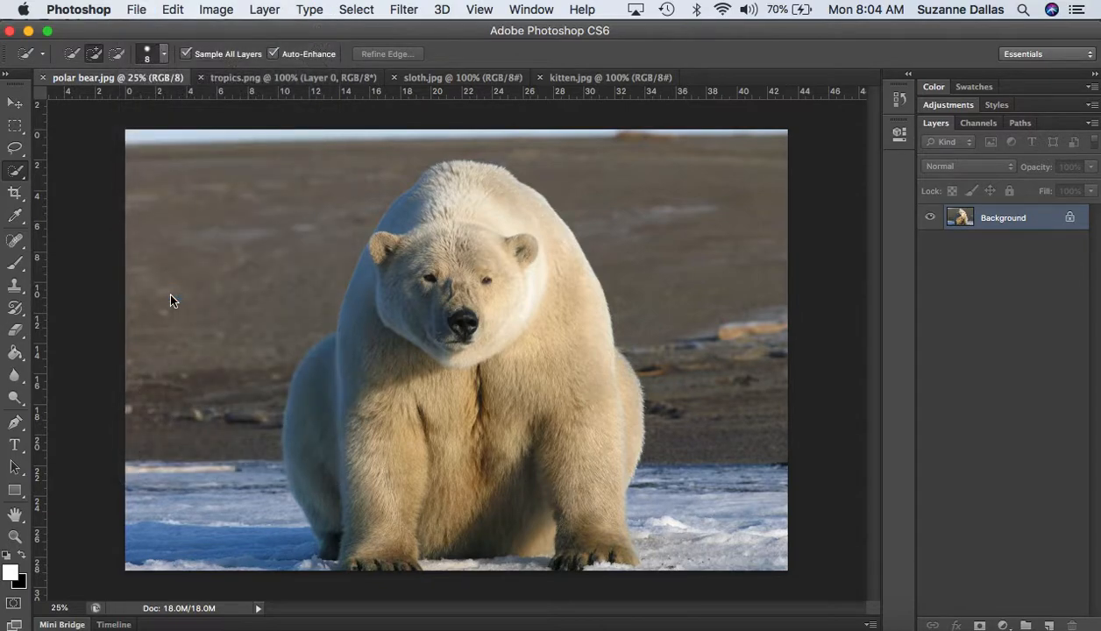
{"action": "left_click", "coordinate": [736, 483]}
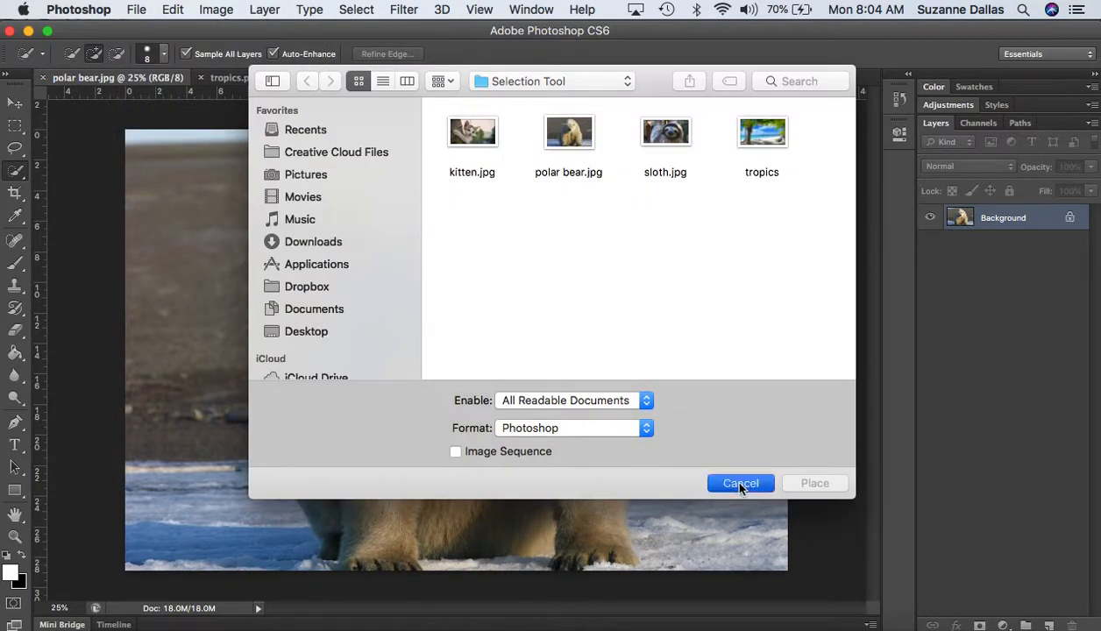
- Paste the copied sloth head into the polar bear image
{"action": "left_click", "coordinate": [138, 10]}
{"action": "mouse_move", "coordinate": [164, 5]}
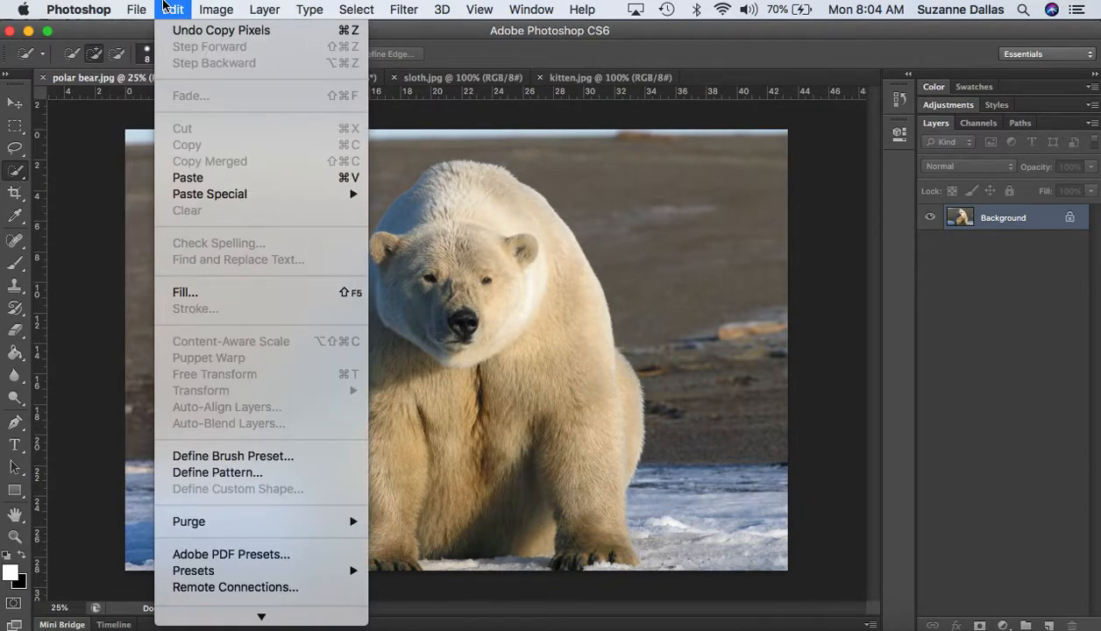
{"action": "left_click", "coordinate": [195, 180]}
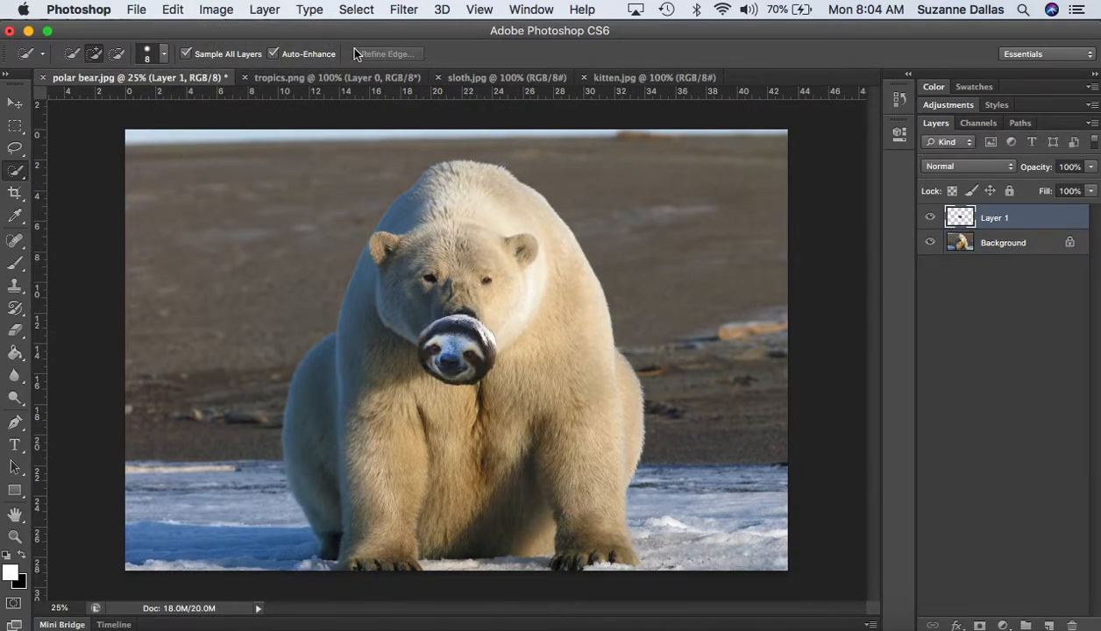
- Copy the selected head in sloth.jpg again and return to polar bear.jpg
{"action": "left_click", "coordinate": [497, 78]}
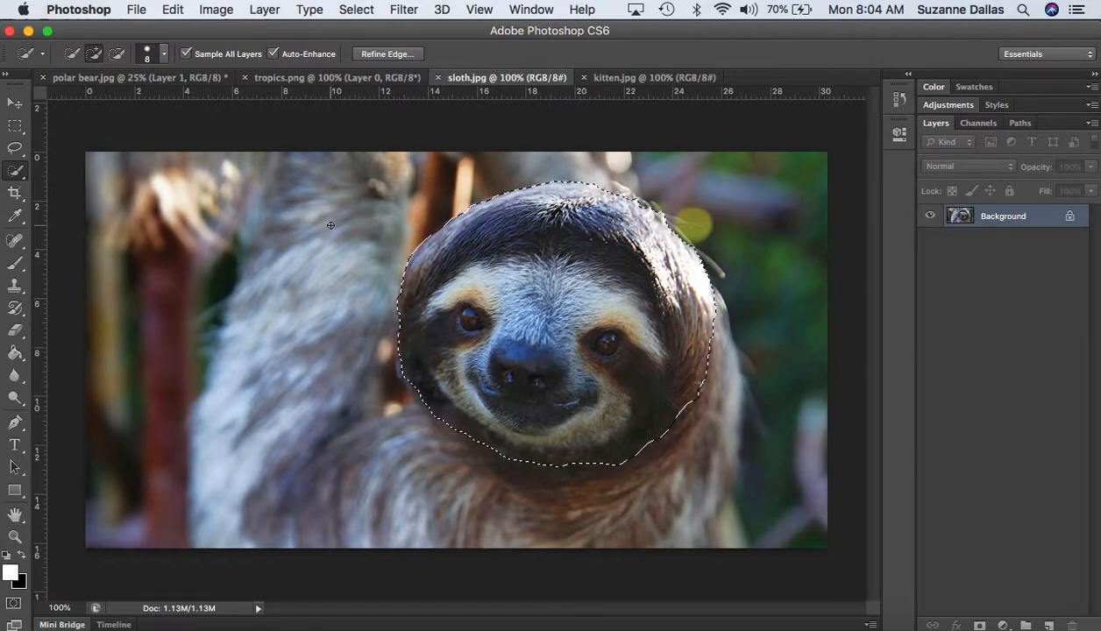
{"action": "left_click", "coordinate": [173, 9]}
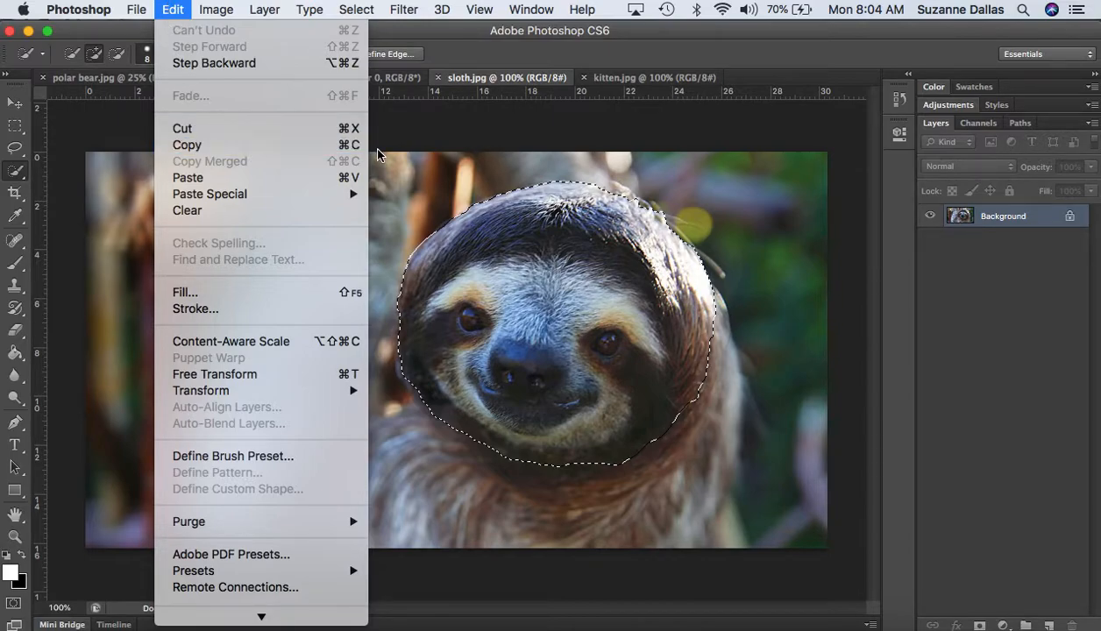
{"action": "key", "text": "super+c"}
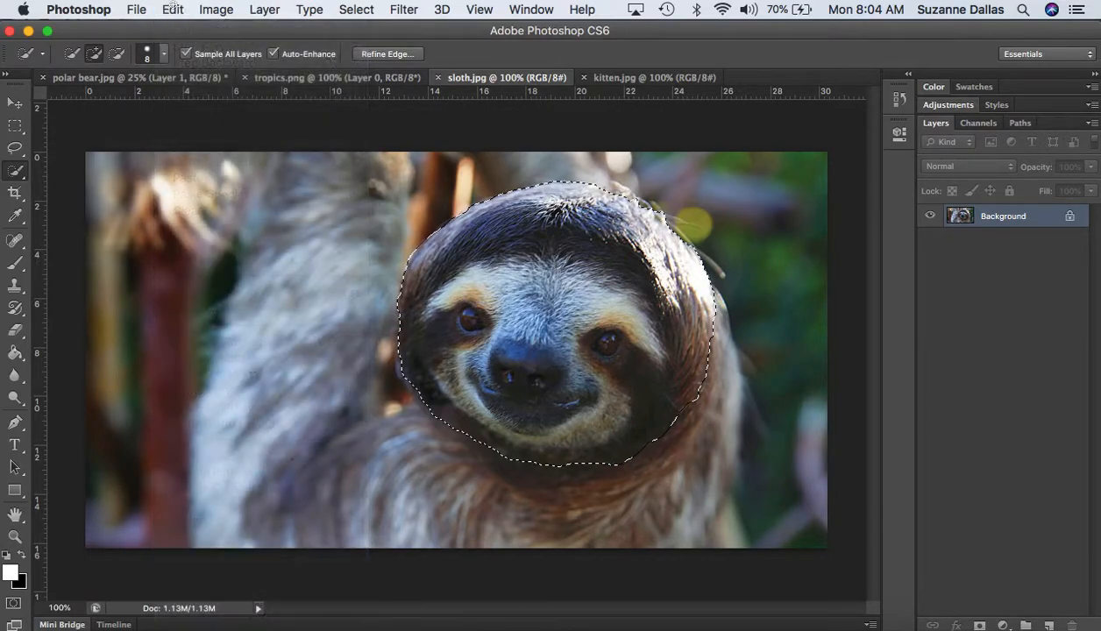
{"action": "left_click", "coordinate": [151, 79]}
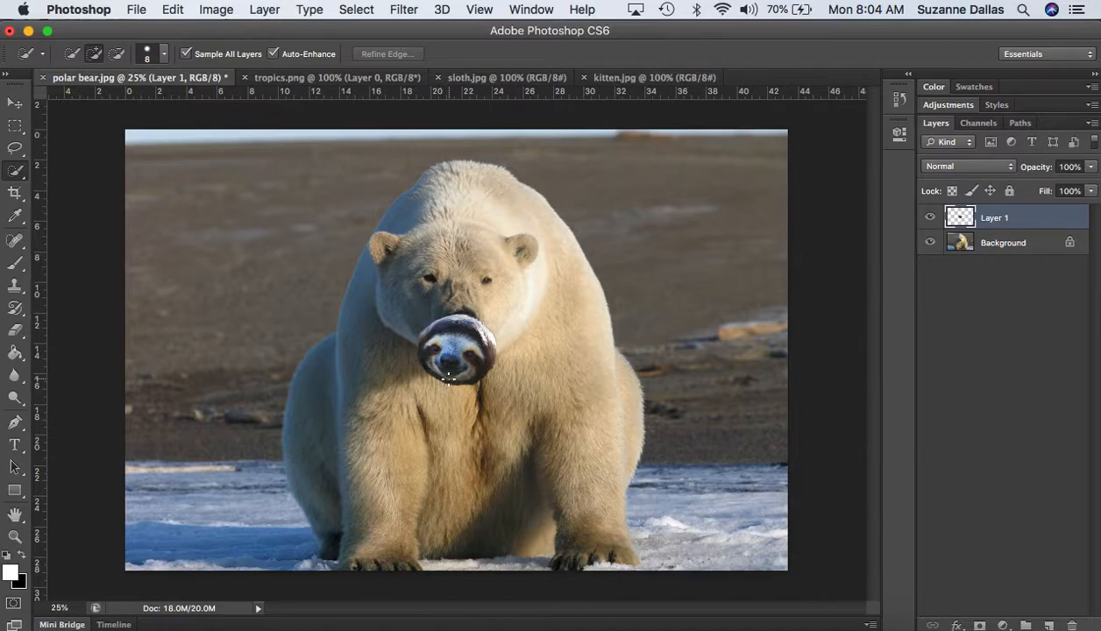
{"action": "left_click", "coordinate": [170, 9]}
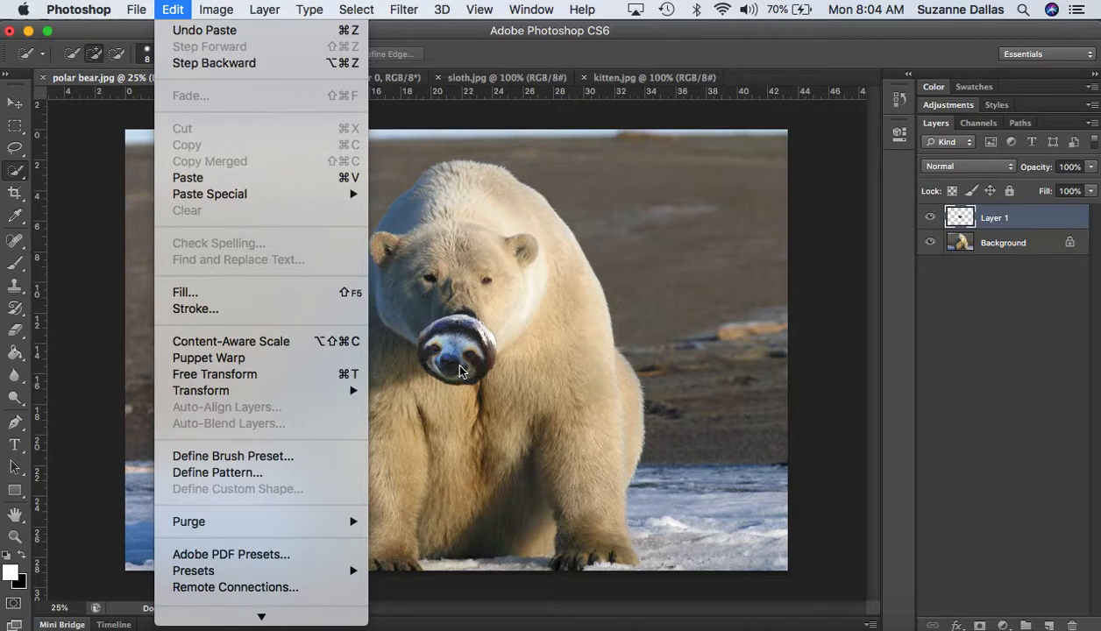
- Move the pasted sloth head up onto the polar bear's forehead with the Move Tool
{"action": "left_click", "coordinate": [19, 105]}
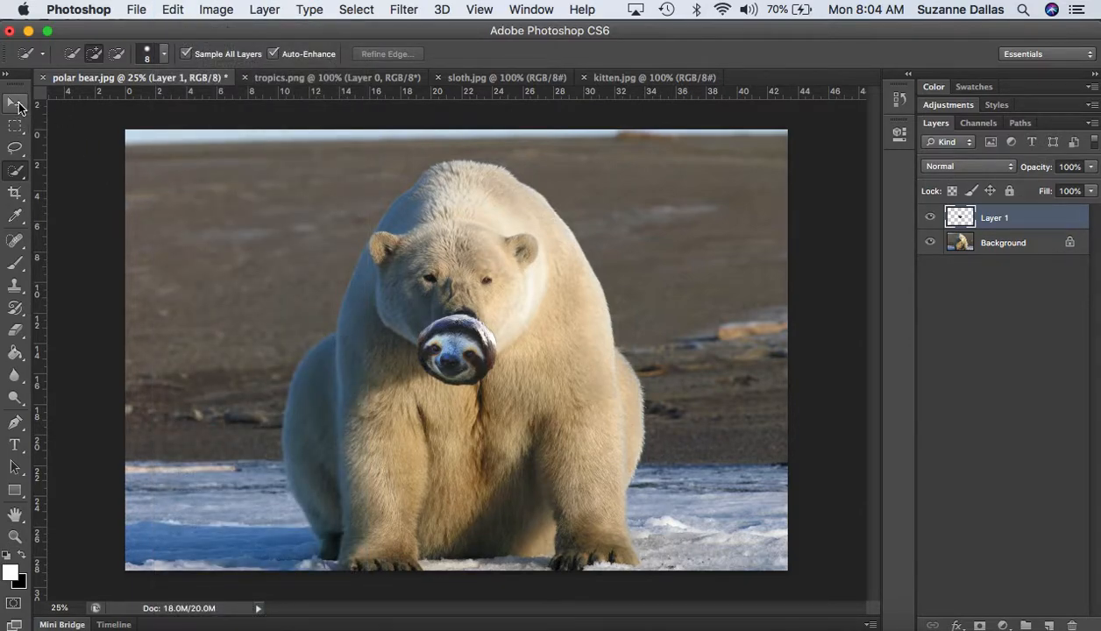
{"action": "left_click", "coordinate": [17, 106]}
{"action": "left_click_drag", "start_coordinate": [472, 354], "coordinate": [470, 263]}
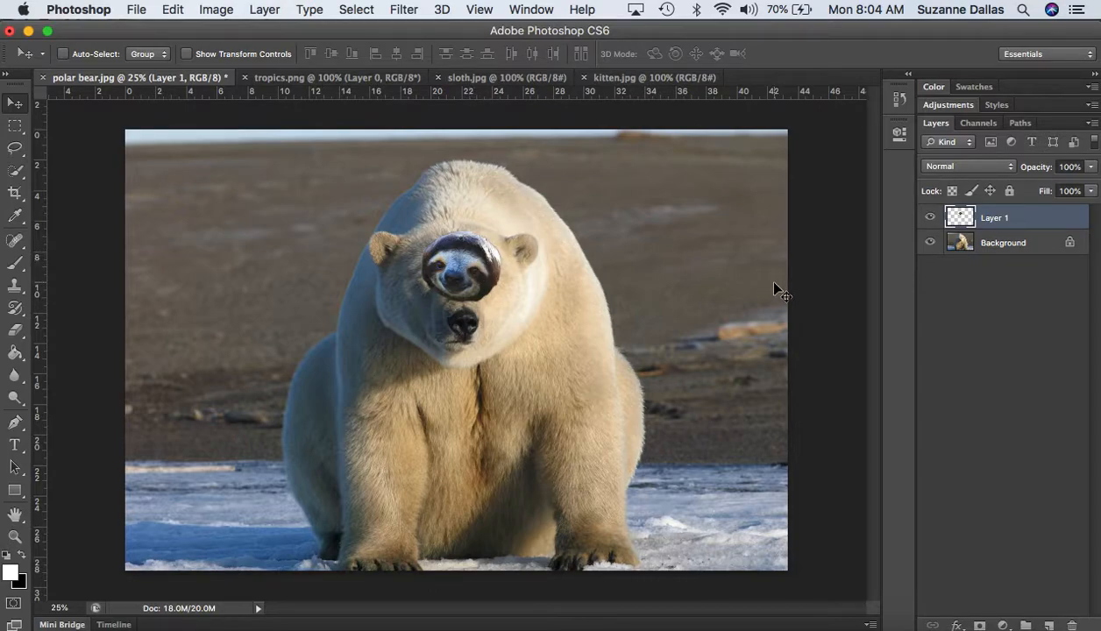
- Enlarge the sloth head with Free Transform to about 216% width and 214% height so it covers the bear's face
{"action": "key", "text": "super+t"}
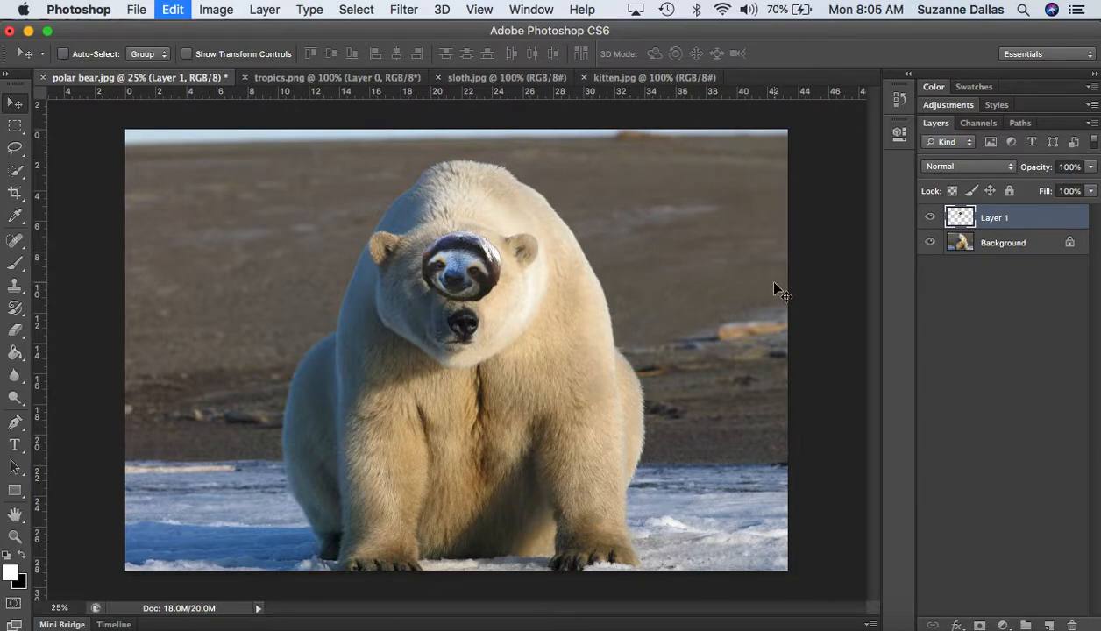
{"action": "left_click_drag", "start_coordinate": [503, 304], "coordinate": [545, 362]}
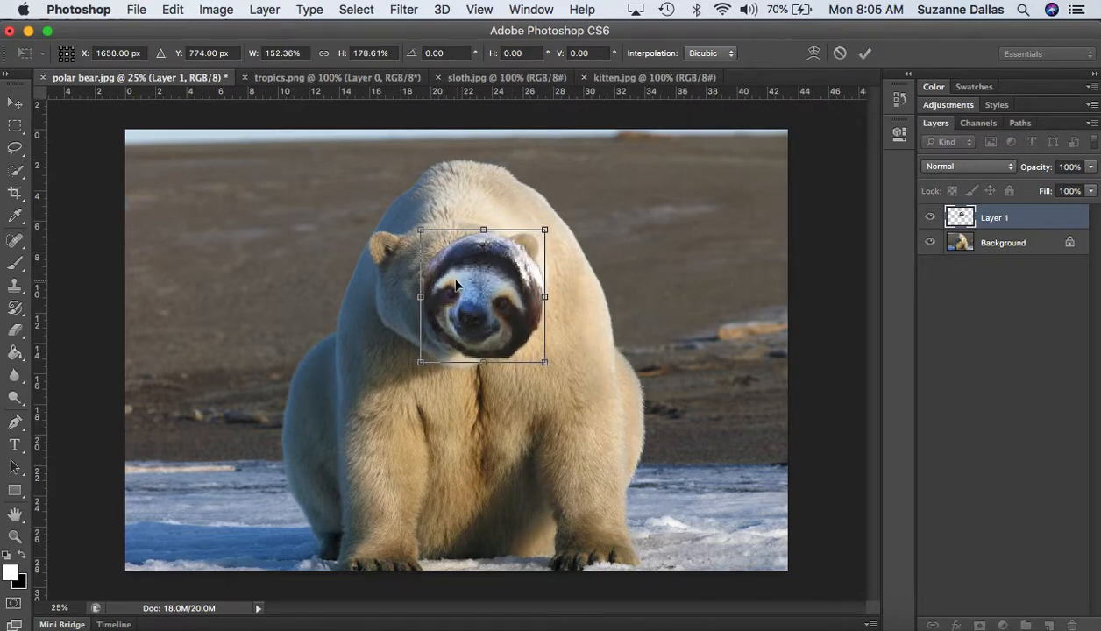
{"action": "left_click_drag", "start_coordinate": [421, 229], "coordinate": [369, 215]}
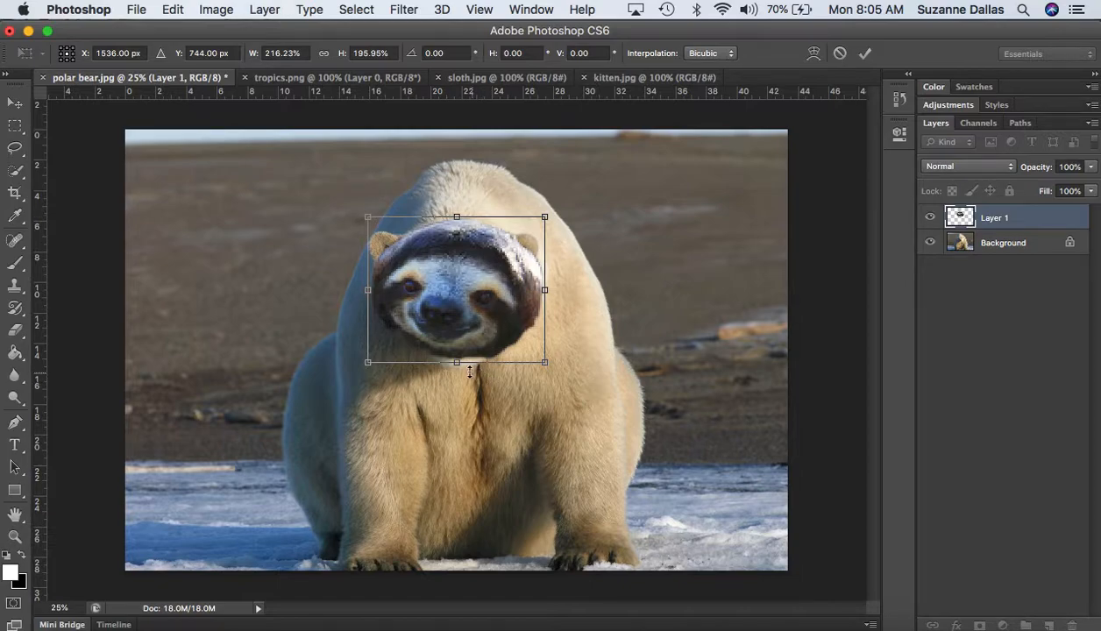
{"action": "left_click_drag", "start_coordinate": [457, 362], "coordinate": [456, 376]}
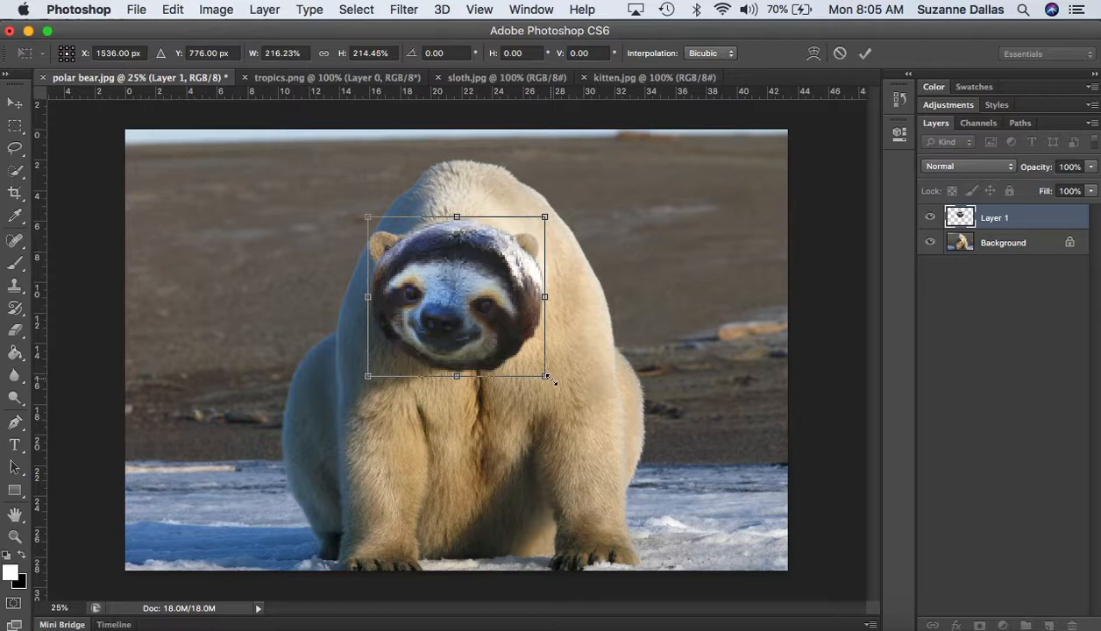
- Rotate the sloth head about 17° counterclockwise, shift it slightly up over the bear's face, and apply the transform
{"action": "left_click_drag", "start_coordinate": [561, 379], "coordinate": [591, 347]}
{"action": "left_click_drag", "start_coordinate": [503, 309], "coordinate": [498, 304]}
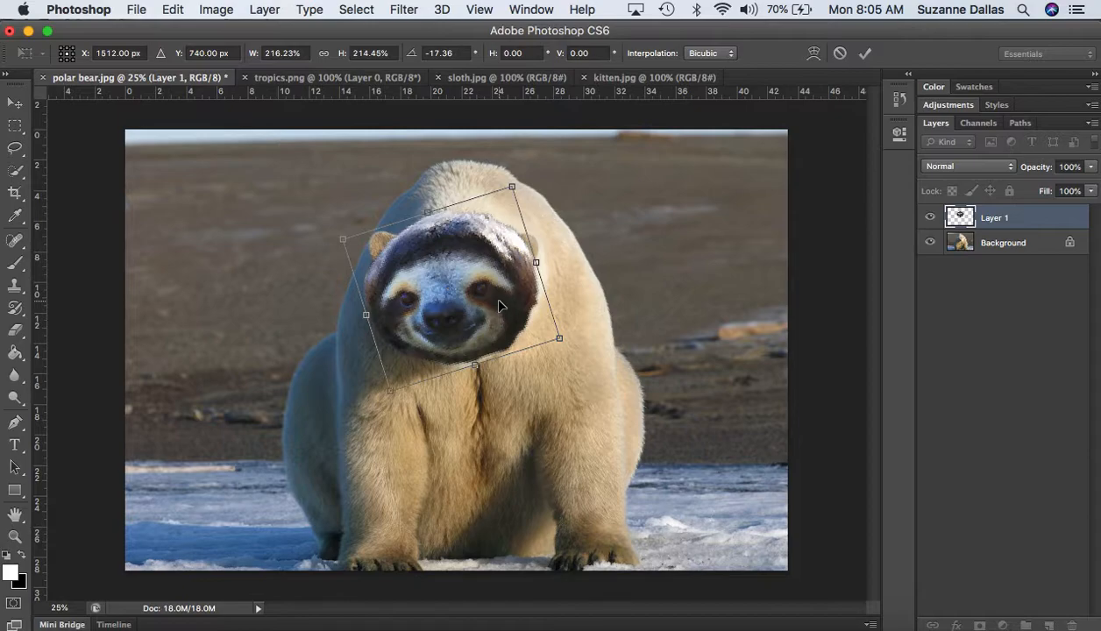
{"action": "key", "text": "Return"}
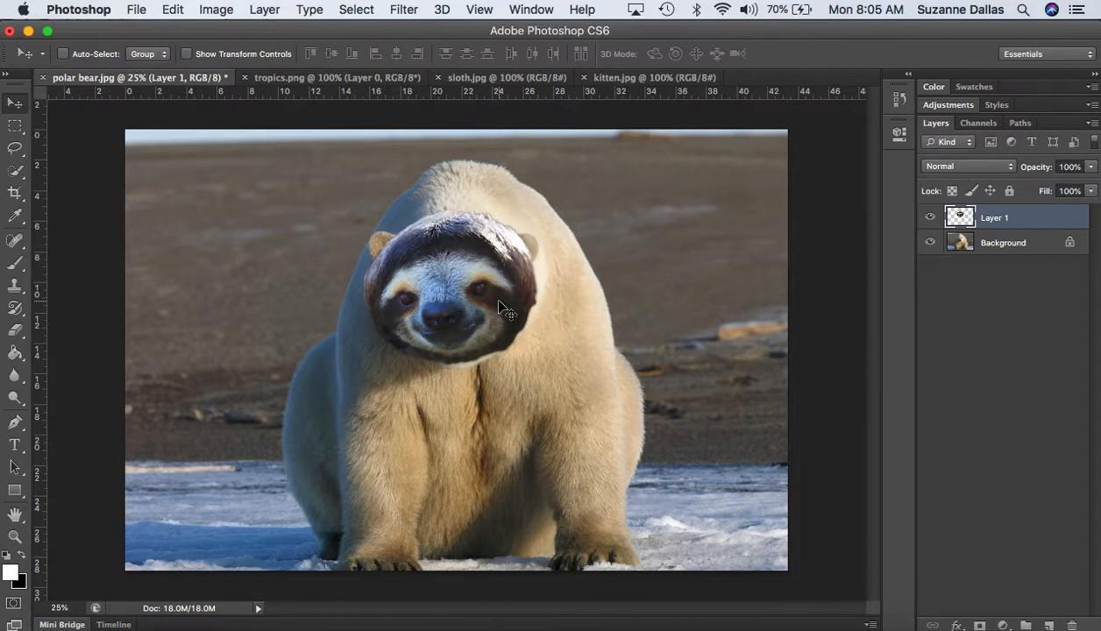
{"action": "left_click", "coordinate": [169, 9]}
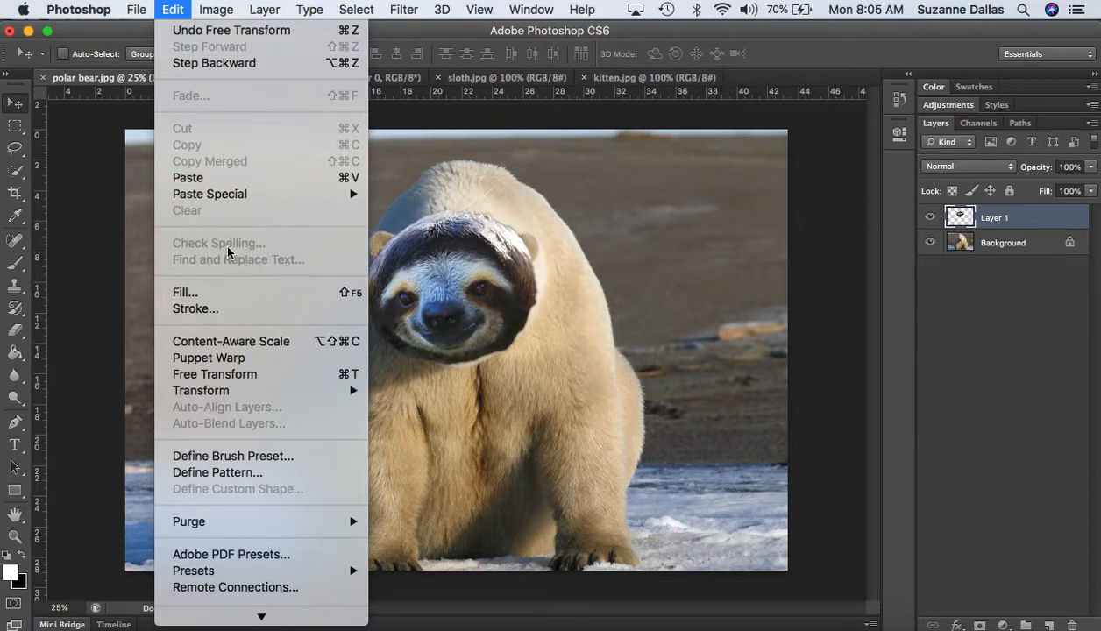
{"action": "mouse_move", "coordinate": [262, 616]}
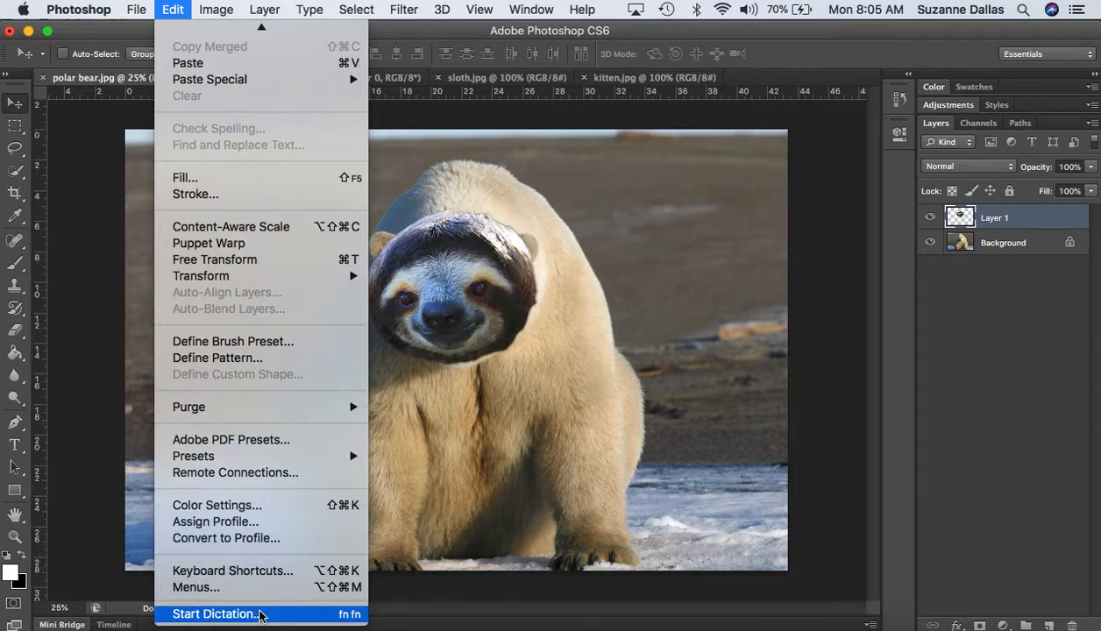
{"action": "left_click", "coordinate": [458, 302]}
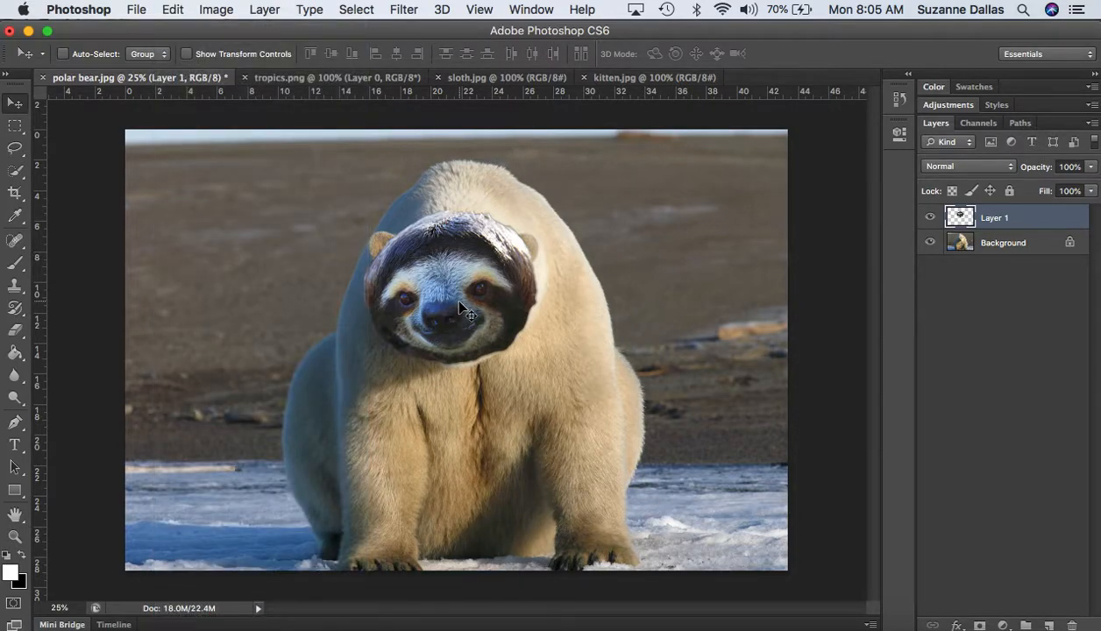
{"action": "key", "text": "super+t"}
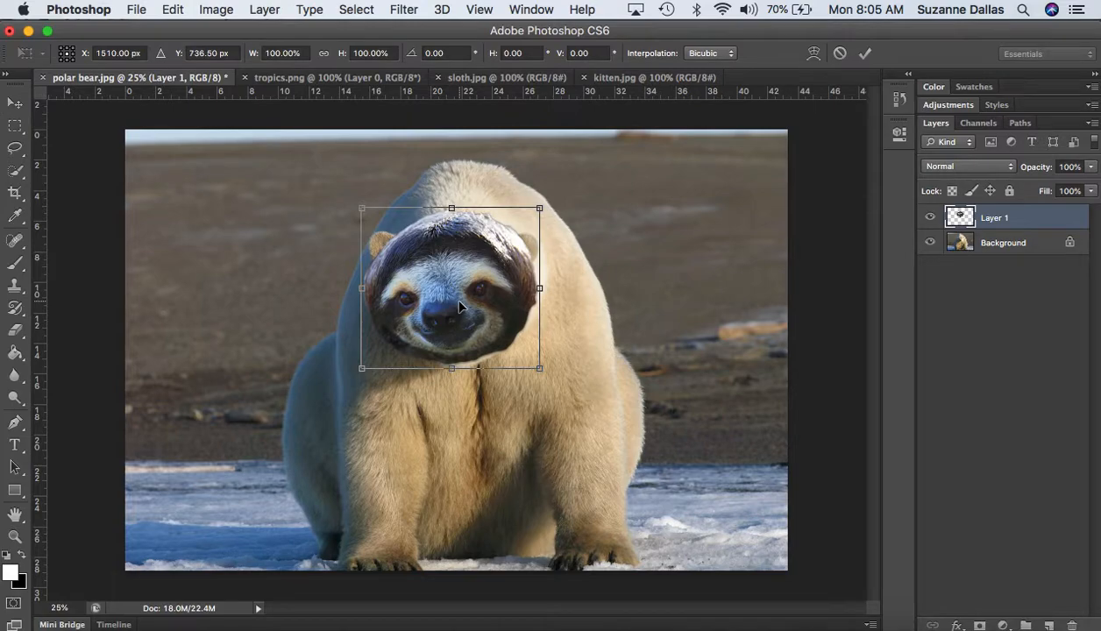
{"action": "left_click", "coordinate": [173, 10]}
{"action": "scroll", "coordinate": [198, 255], "scroll_direction": "down", "scroll_amount": 5}
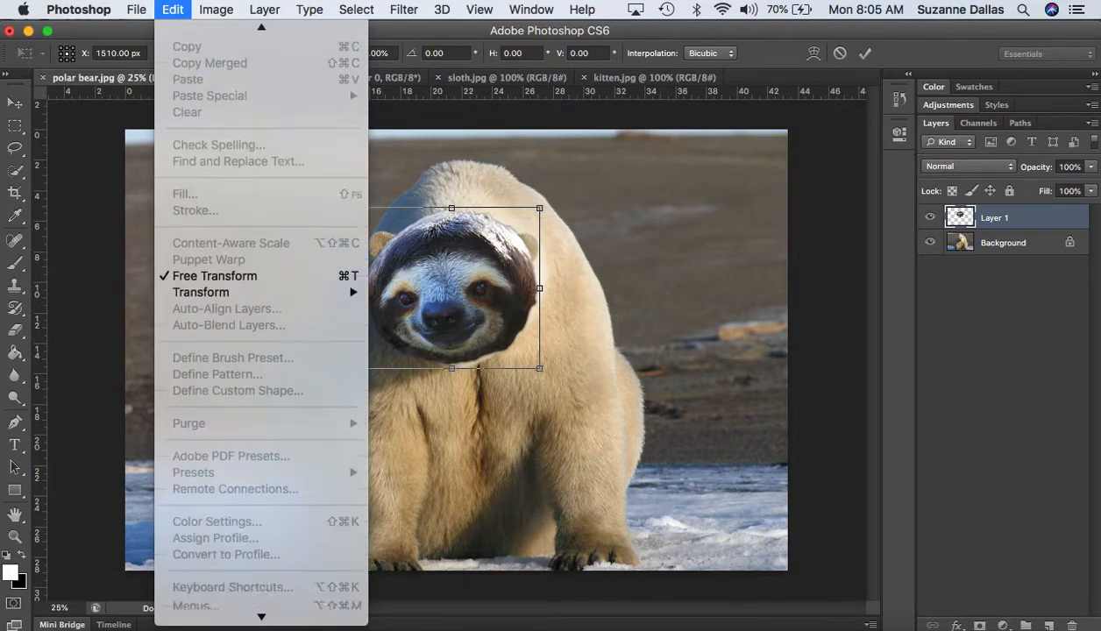
{"action": "mouse_move", "coordinate": [303, 281]}
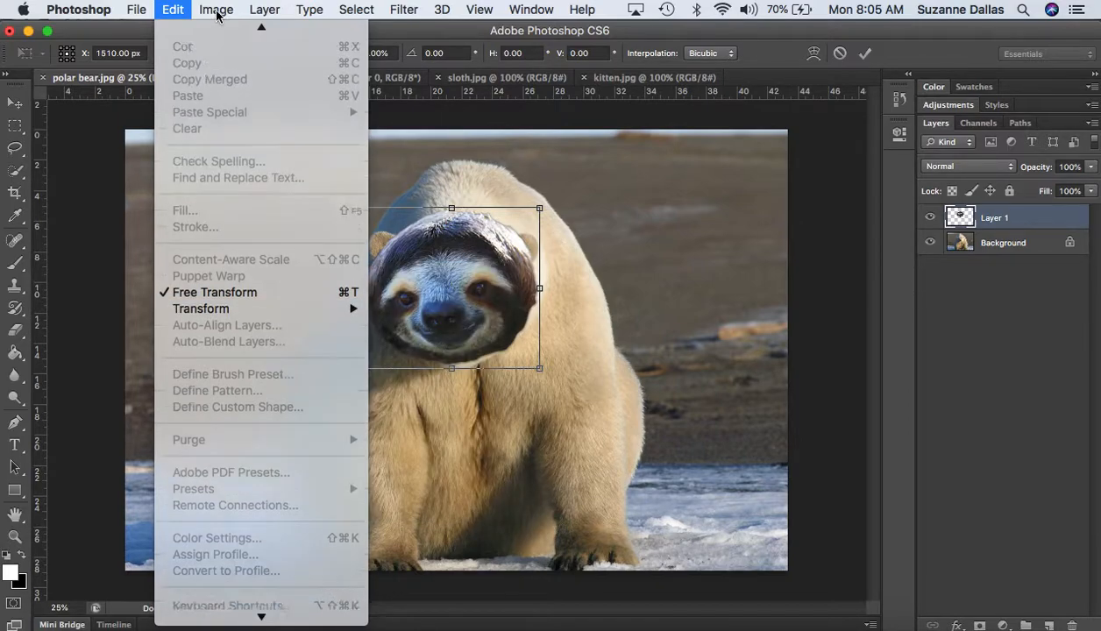
{"action": "mouse_move", "coordinate": [103, 6]}
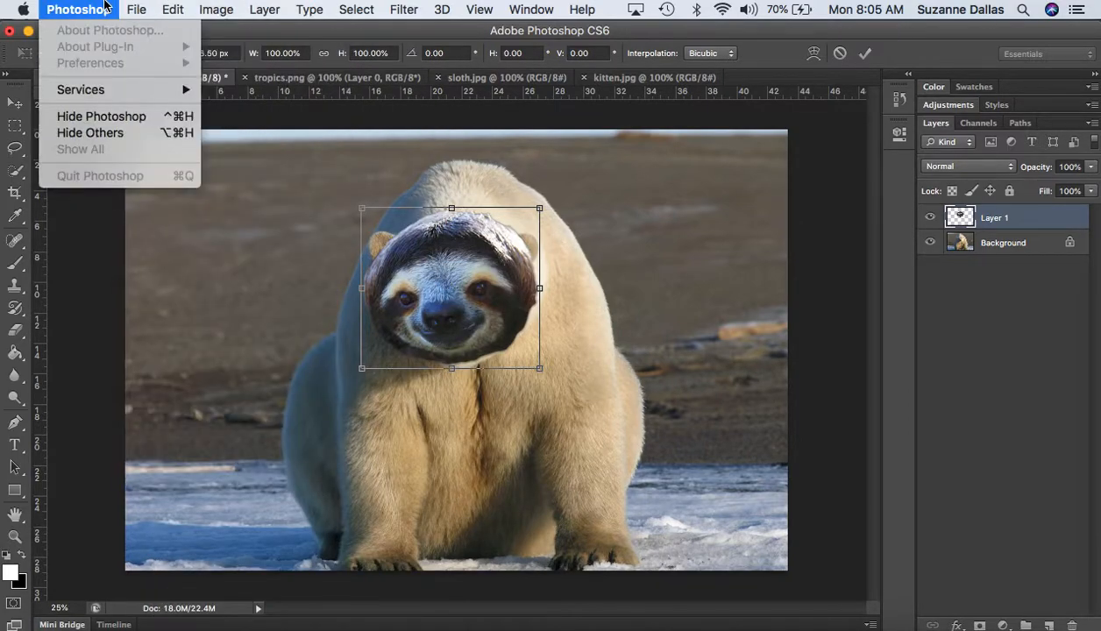
{"action": "left_click", "coordinate": [136, 9]}
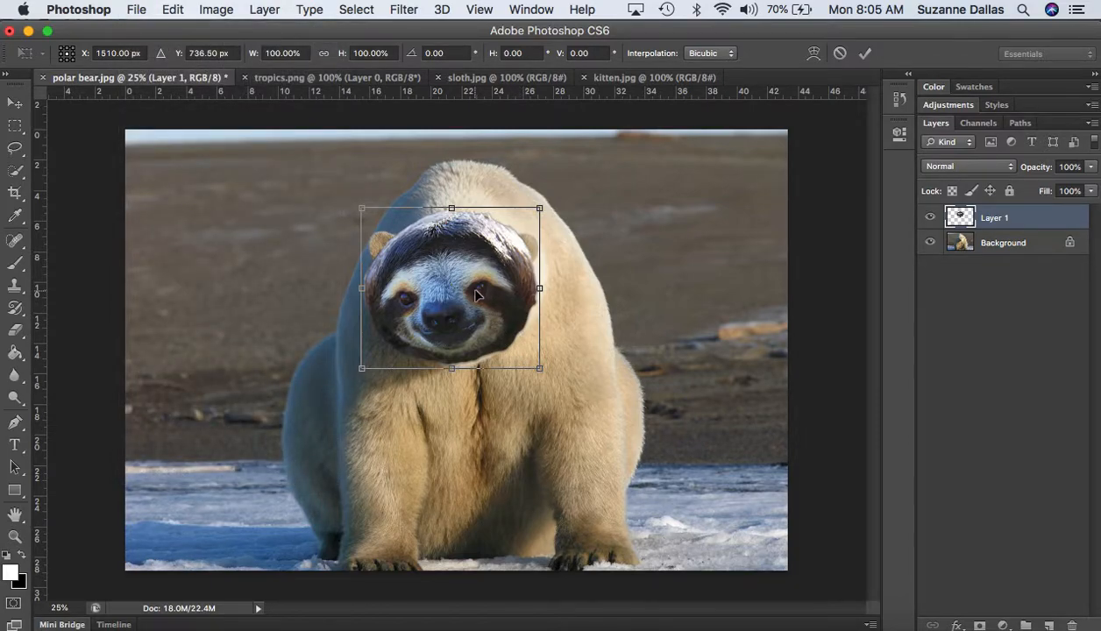
{"action": "key", "text": "Return"}
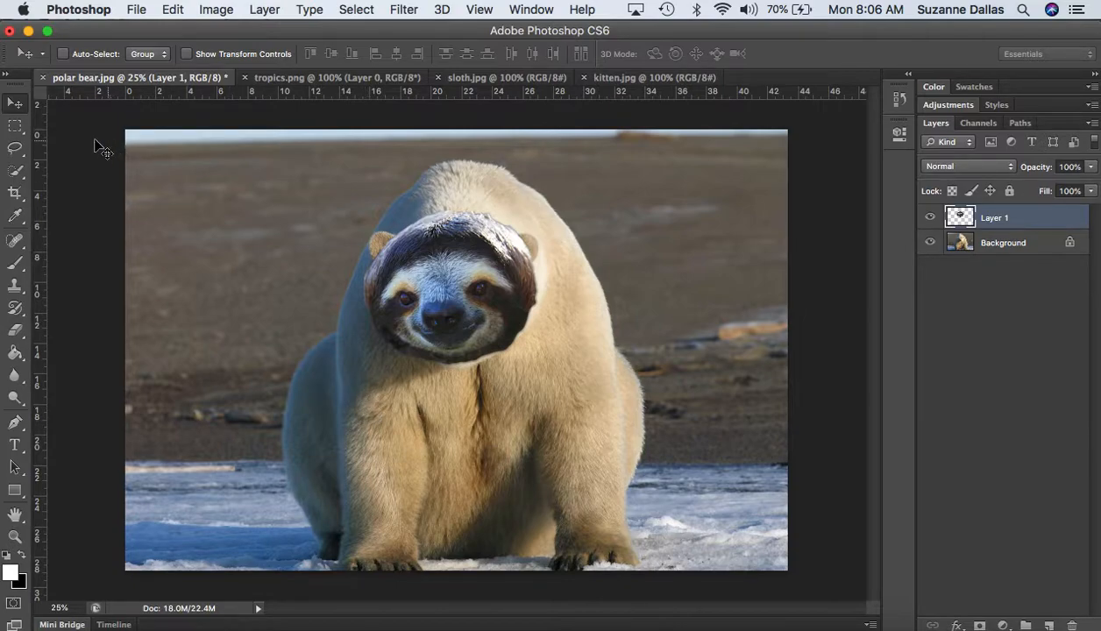
- Select the polar bear's whole body together with the sloth head using the Quick Selection Tool, including the shaded shoulder
{"action": "left_click", "coordinate": [16, 173]}
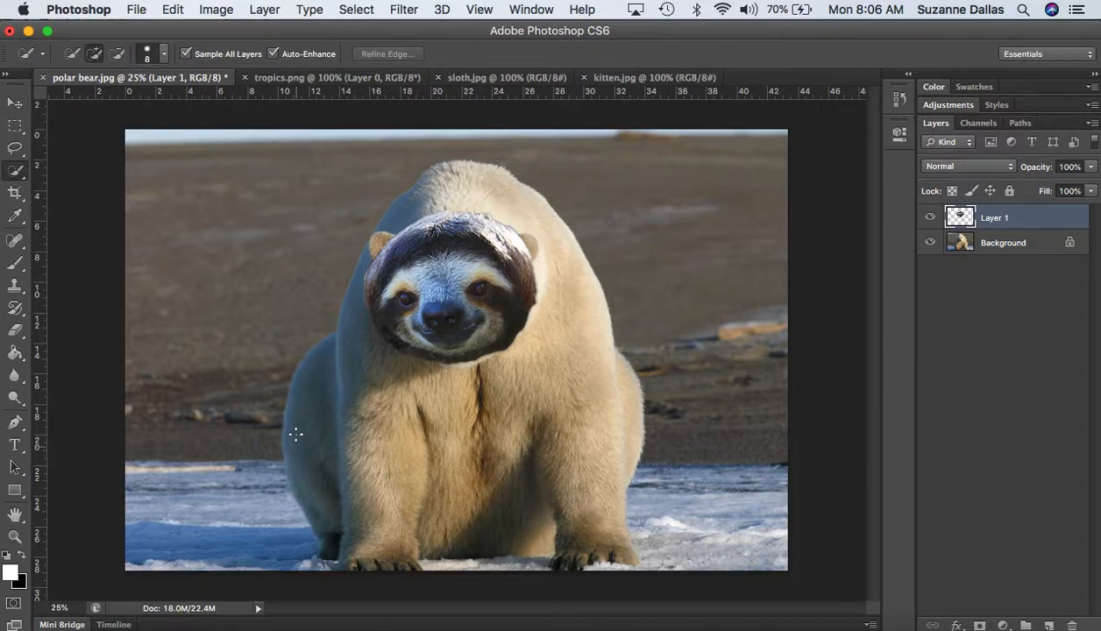
{"action": "mouse_move", "coordinate": [298, 376]}
{"action": "left_mouse_down"}
{"action": "mouse_move", "coordinate": [300, 454]}
{"action": "mouse_move", "coordinate": [327, 511]}
{"action": "mouse_move", "coordinate": [364, 551]}
{"action": "left_mouse_up"}
{"action": "mouse_move", "coordinate": [360, 438]}
{"action": "left_mouse_down"}
{"action": "mouse_move", "coordinate": [504, 504]}
{"action": "mouse_move", "coordinate": [574, 519]}
{"action": "mouse_move", "coordinate": [586, 489]}
{"action": "mouse_move", "coordinate": [590, 526]}
{"action": "mouse_move", "coordinate": [609, 517]}
{"action": "mouse_move", "coordinate": [624, 548]}
{"action": "mouse_move", "coordinate": [611, 435]}
{"action": "left_mouse_up"}
{"action": "left_click_drag", "start_coordinate": [538, 305], "coordinate": [509, 294]}
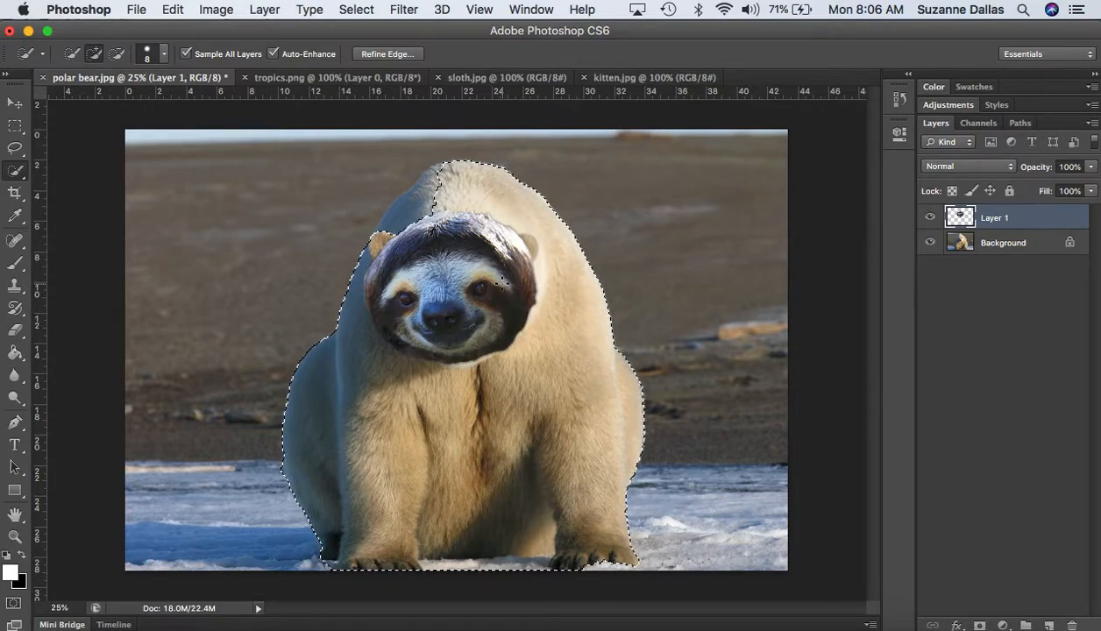
{"action": "mouse_move", "coordinate": [438, 193]}
{"action": "left_mouse_down"}
{"action": "mouse_move", "coordinate": [426, 170]}
{"action": "mouse_move", "coordinate": [391, 210]}
{"action": "left_mouse_up"}
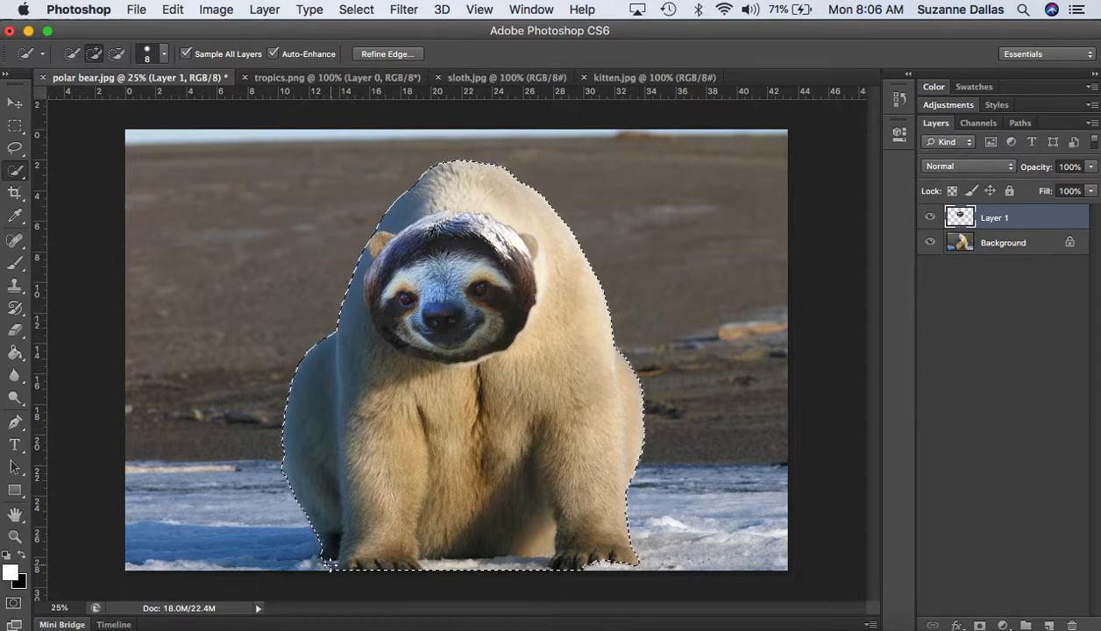
- Subtract the snow between the bear's front paws from the selection, and copy the selected area
{"action": "key", "text": "alt"}
{"action": "key", "text": "alt"}
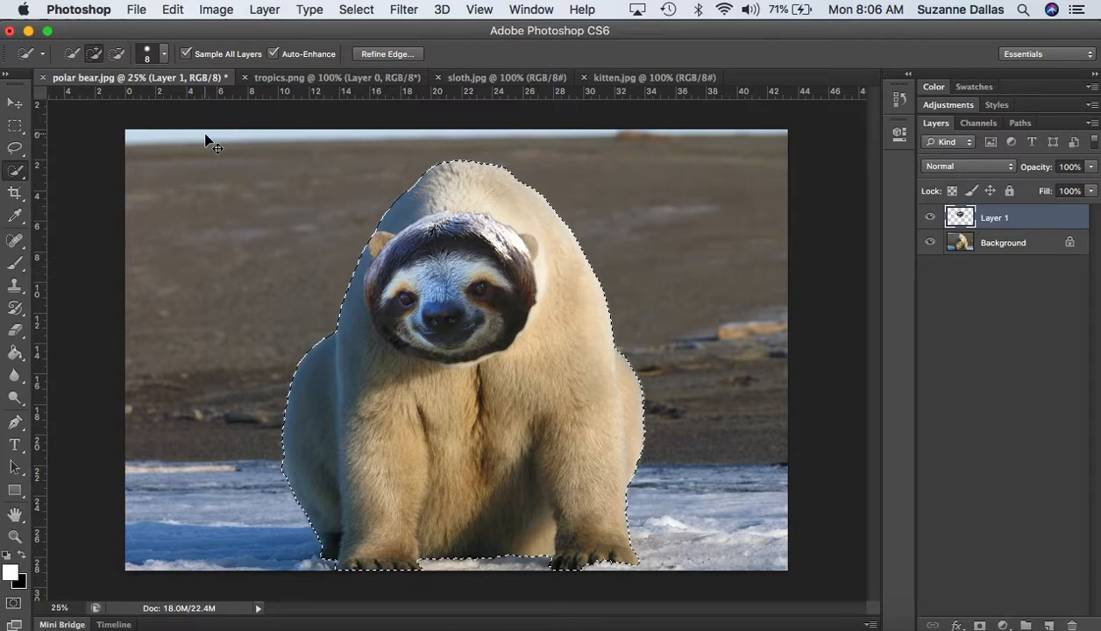
{"action": "left_click", "coordinate": [174, 10]}
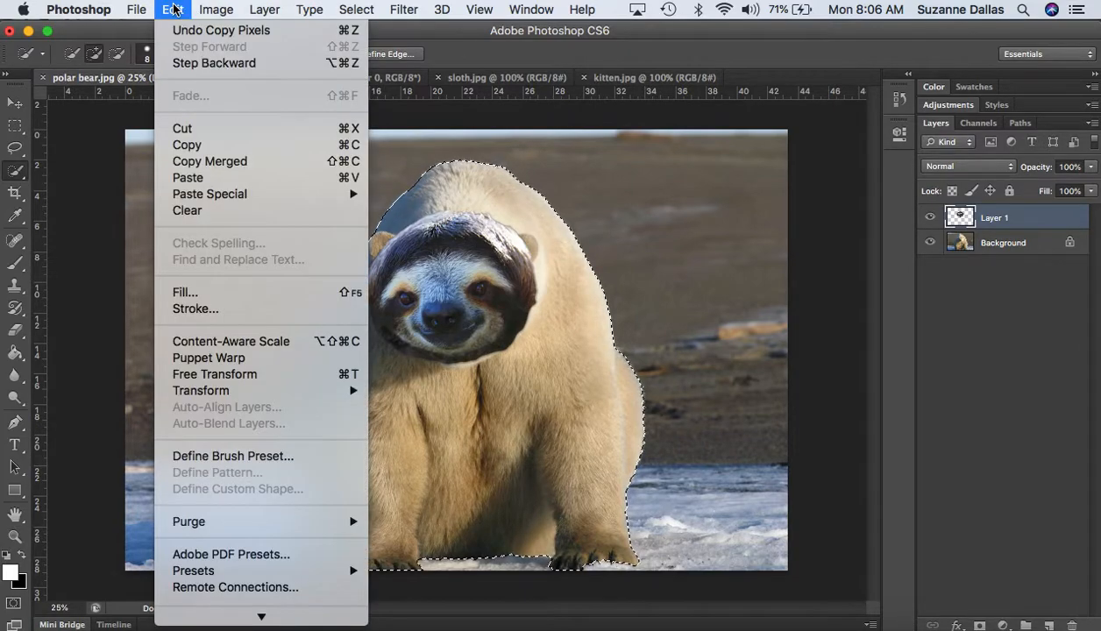
{"action": "left_click", "coordinate": [198, 145]}
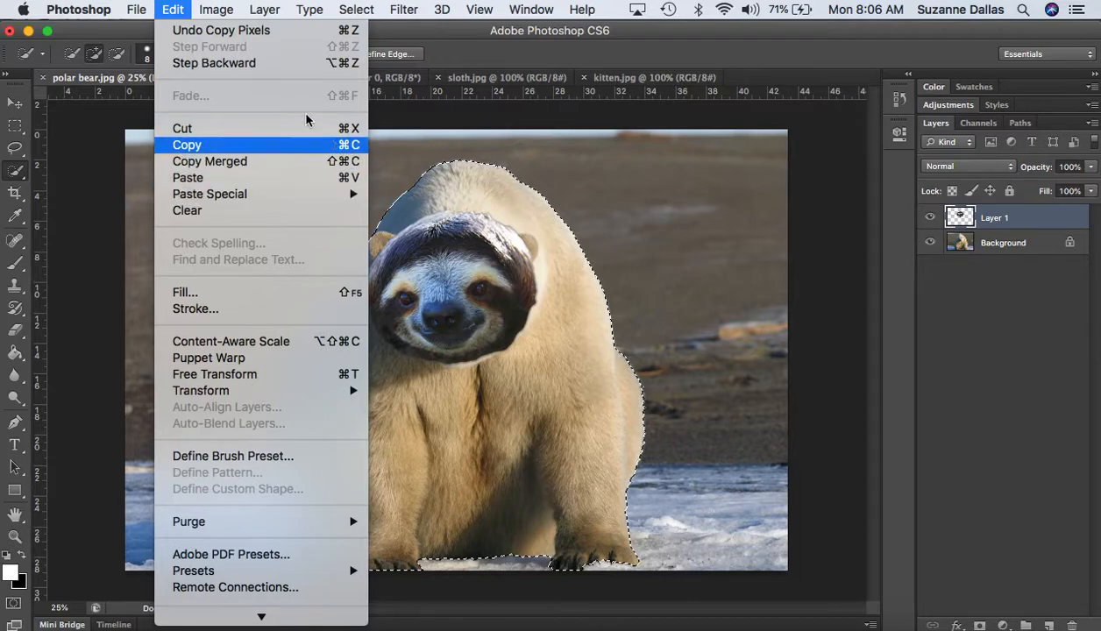
{"action": "left_click", "coordinate": [403, 9]}
{"action": "left_click", "coordinate": [404, 10]}
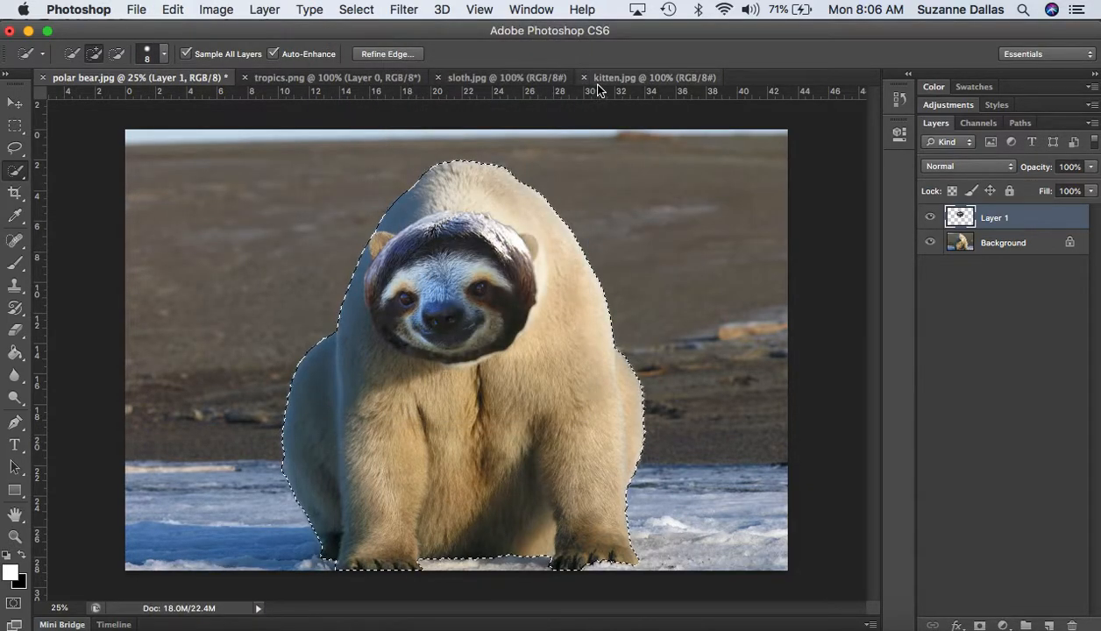
- Paste the copied selection into tropics.png and accept the color profile conversion
{"action": "left_click", "coordinate": [368, 84]}
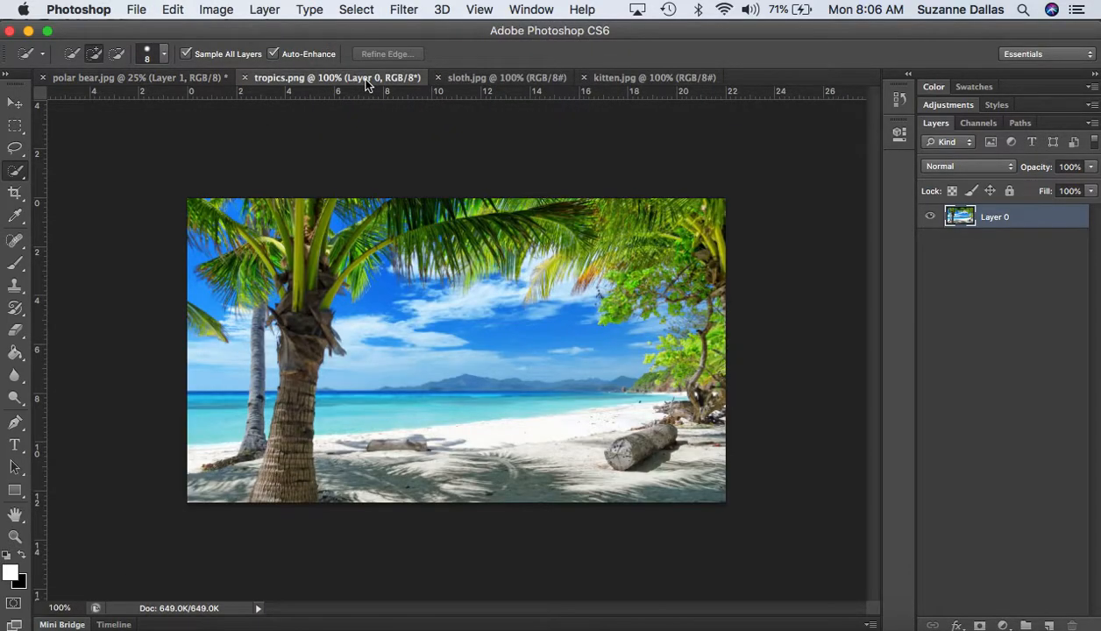
{"action": "key", "text": "super+v"}
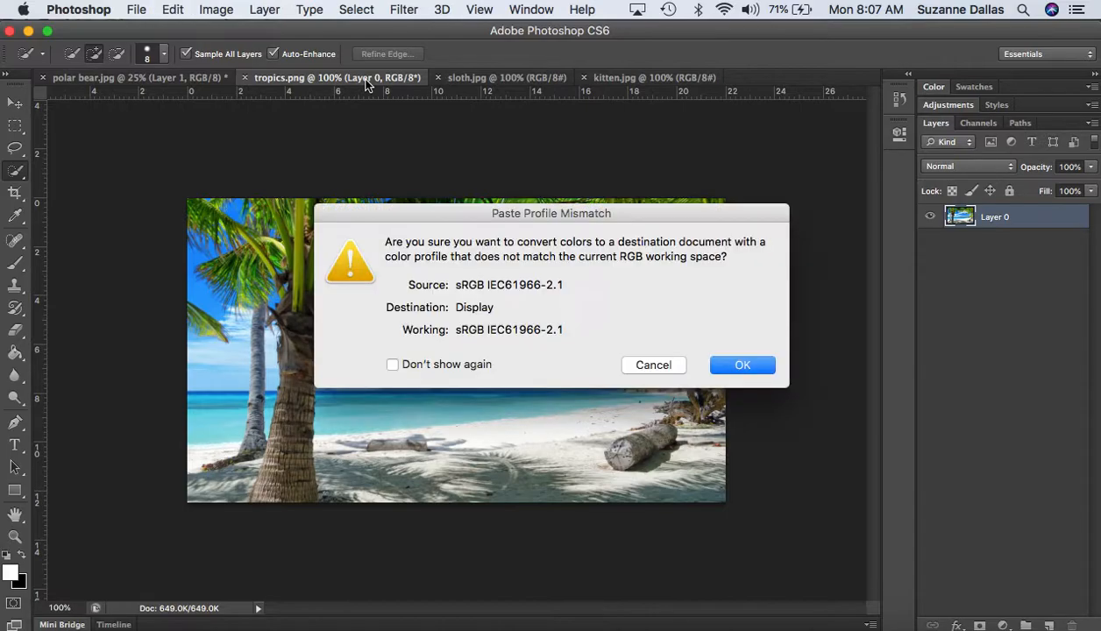
{"action": "left_click", "coordinate": [737, 363]}
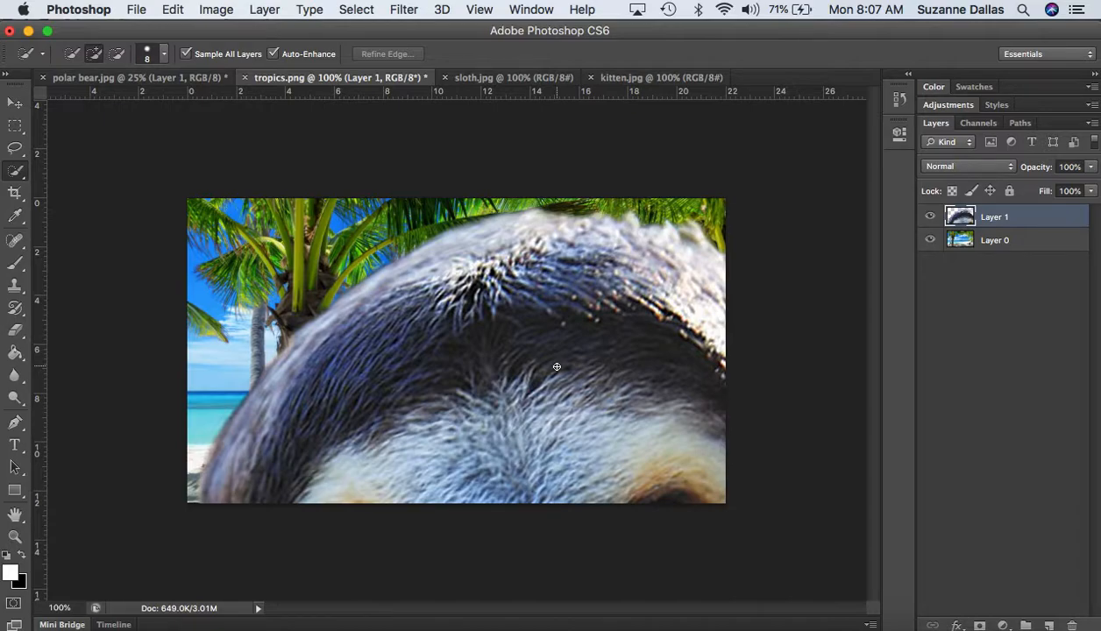
- Set the tropics.png view to 50% magnification
{"action": "left_click", "coordinate": [58, 608]}
{"action": "type", "text": "500"}
{"action": "key", "text": "Return"}
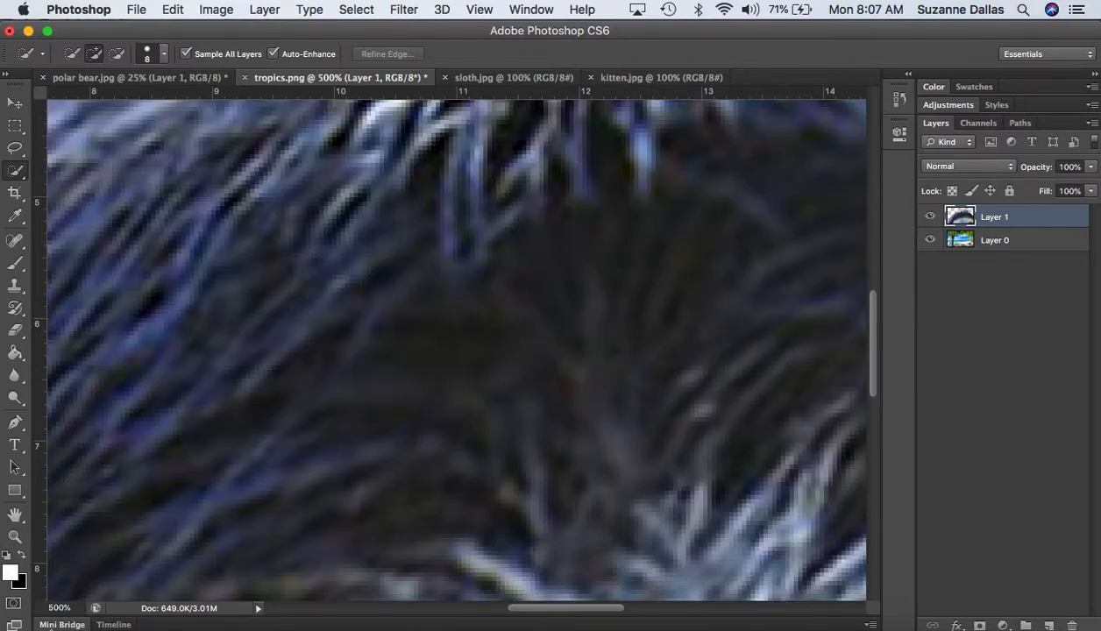
{"action": "left_click", "coordinate": [53, 608]}
{"action": "left_click", "coordinate": [53, 608]}
{"action": "key", "text": "BackSpace"}
{"action": "key", "text": "Delete"}
{"action": "type", "text": "5"}
{"action": "key", "text": "Return"}
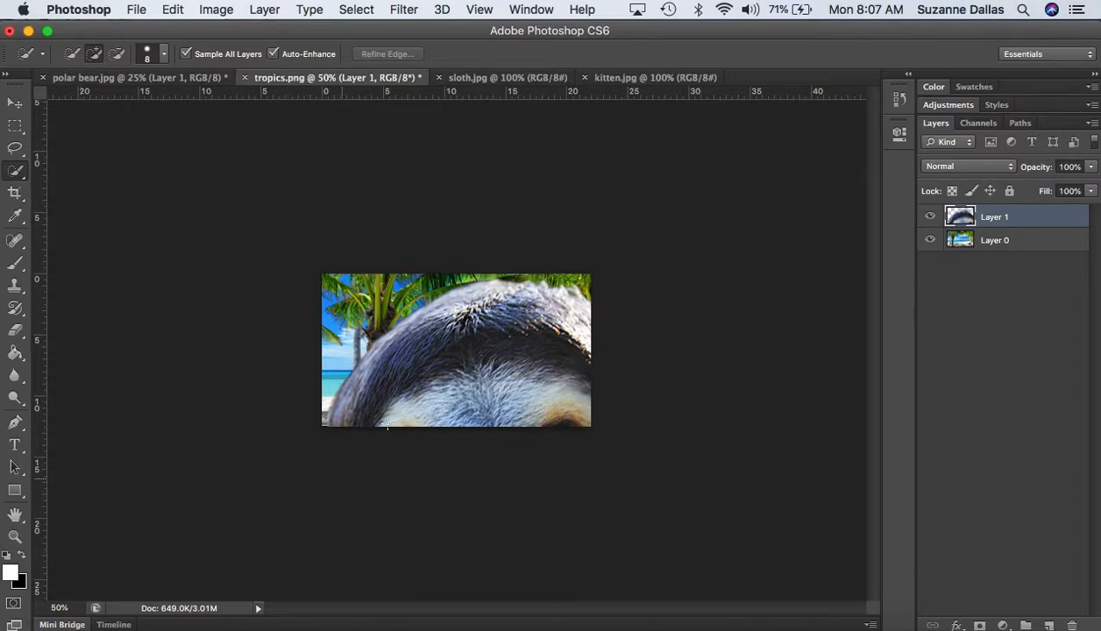
- Undo the stray quick selection in tropics.png, switch to the Move Tool, and delete the pasted sloth head layer
{"action": "left_click", "coordinate": [452, 371]}
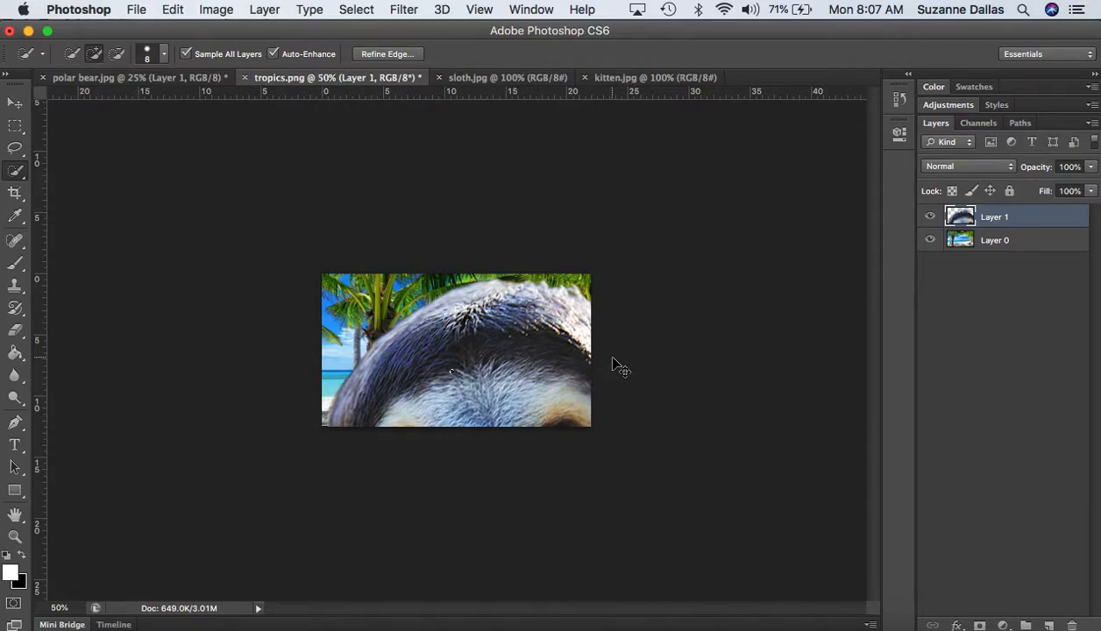
{"action": "key", "text": "super+z"}
{"action": "left_click", "coordinate": [14, 103]}
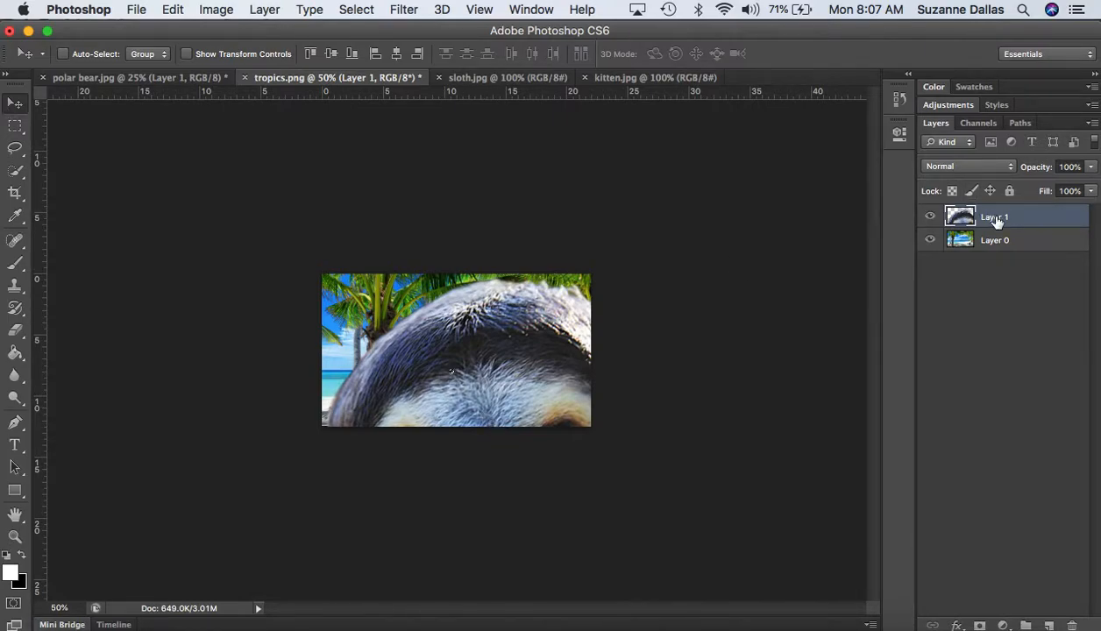
{"action": "left_click", "coordinate": [1075, 626]}
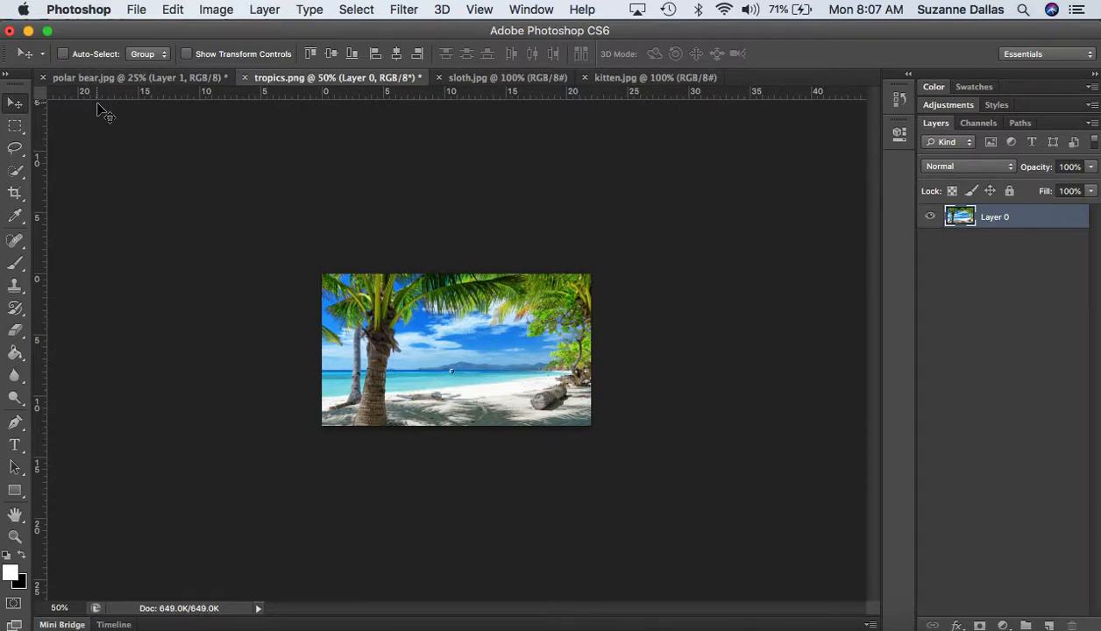
{"action": "mouse_move", "coordinate": [455, 378]}
{"action": "left_mouse_down"}
{"action": "mouse_move", "coordinate": [452, 443]}
{"action": "mouse_move", "coordinate": [456, 378]}
{"action": "left_mouse_up"}
- Try copying the selected area from Layer 1 of polar bear.jpg into tropics.png again, and delete the pasted layer
{"action": "left_click", "coordinate": [177, 81]}
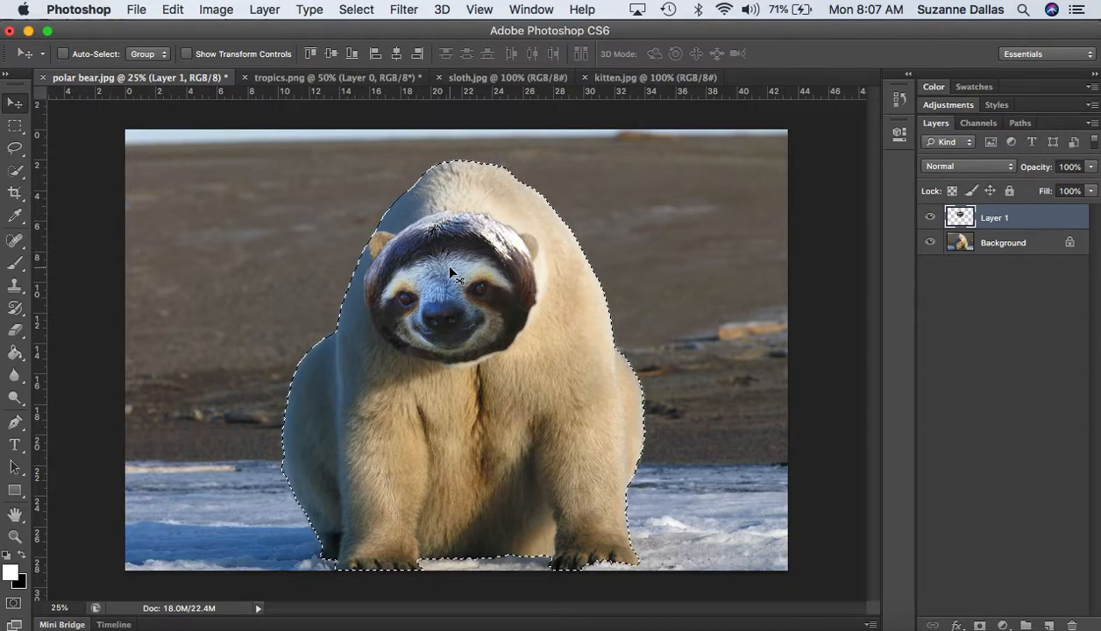
{"action": "left_click", "coordinate": [169, 9]}
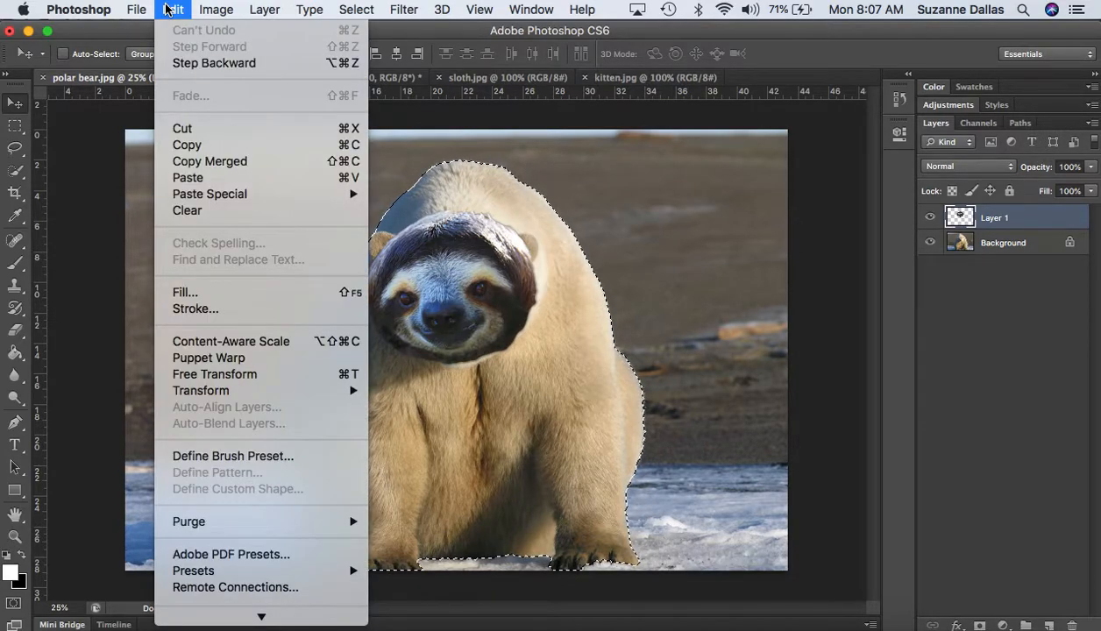
{"action": "left_click", "coordinate": [186, 145]}
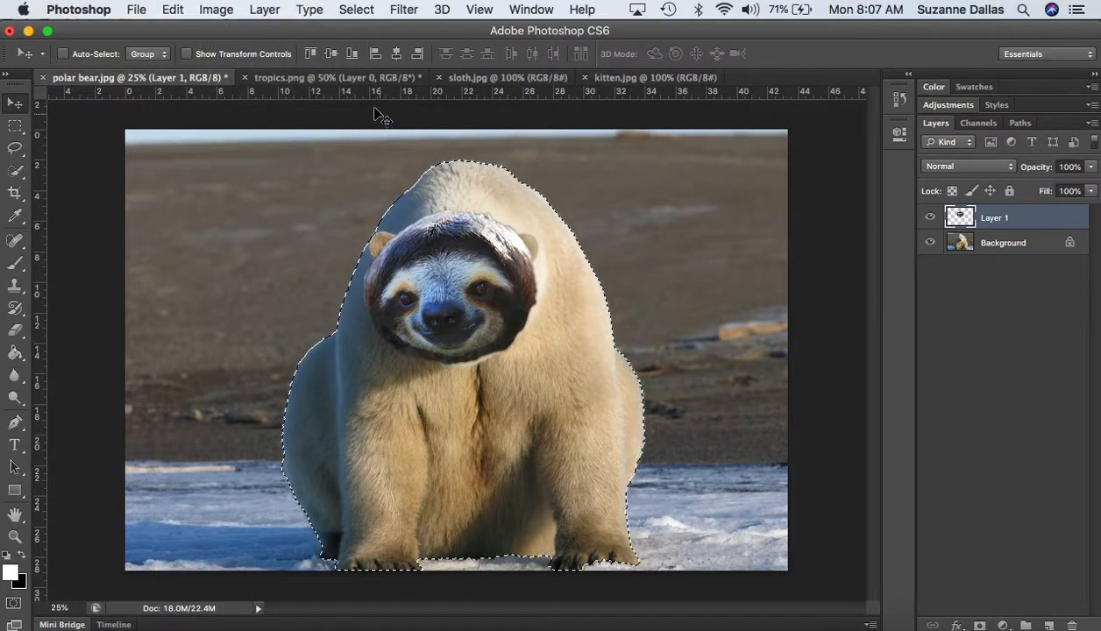
{"action": "left_click", "coordinate": [357, 79]}
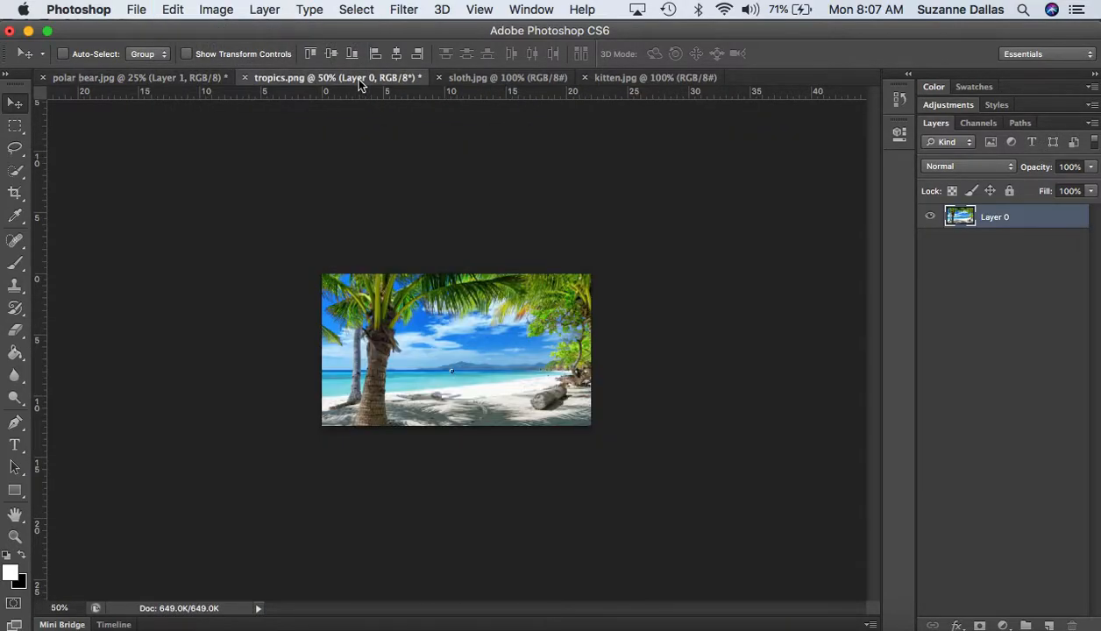
{"action": "left_click", "coordinate": [168, 8]}
{"action": "mouse_move", "coordinate": [213, 11]}
{"action": "mouse_move", "coordinate": [172, 9]}
{"action": "left_click", "coordinate": [207, 179]}
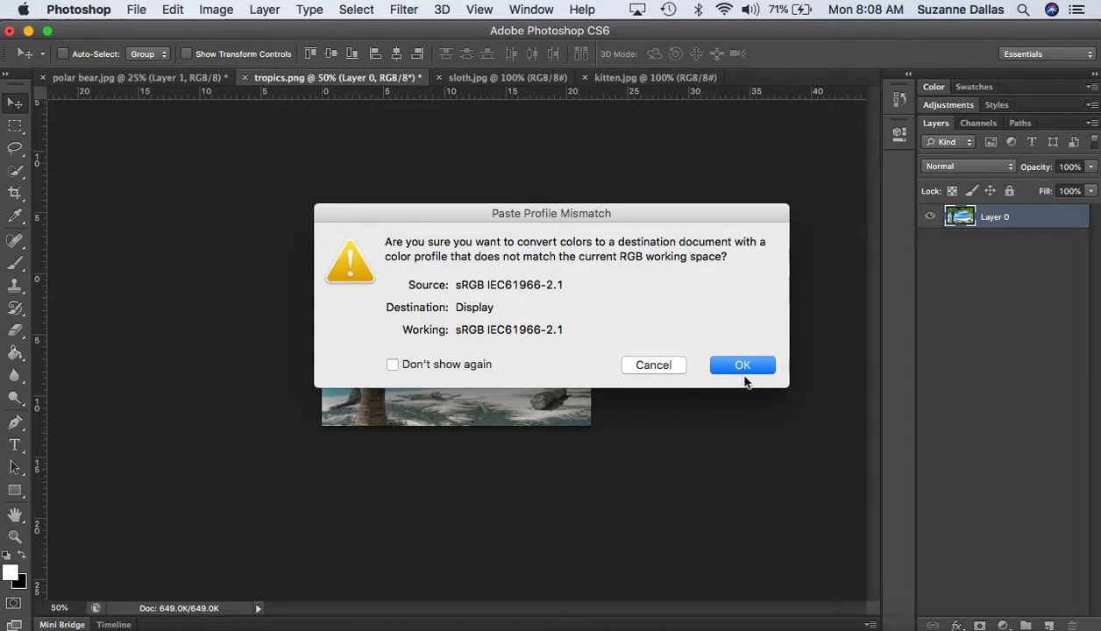
{"action": "left_click", "coordinate": [742, 366]}
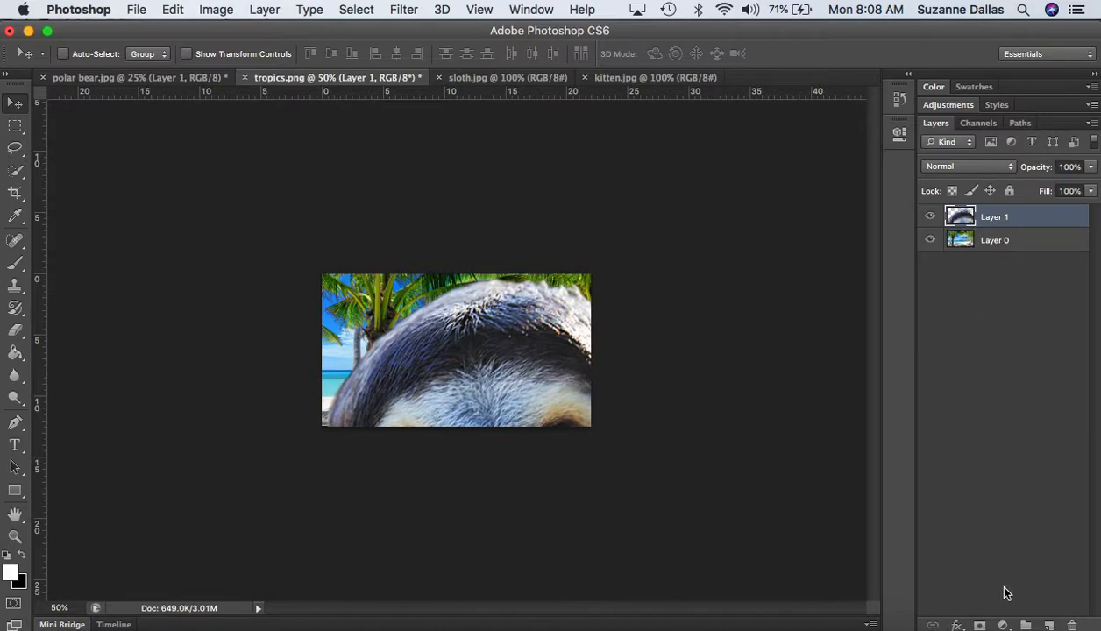
{"action": "left_click", "coordinate": [1071, 624]}
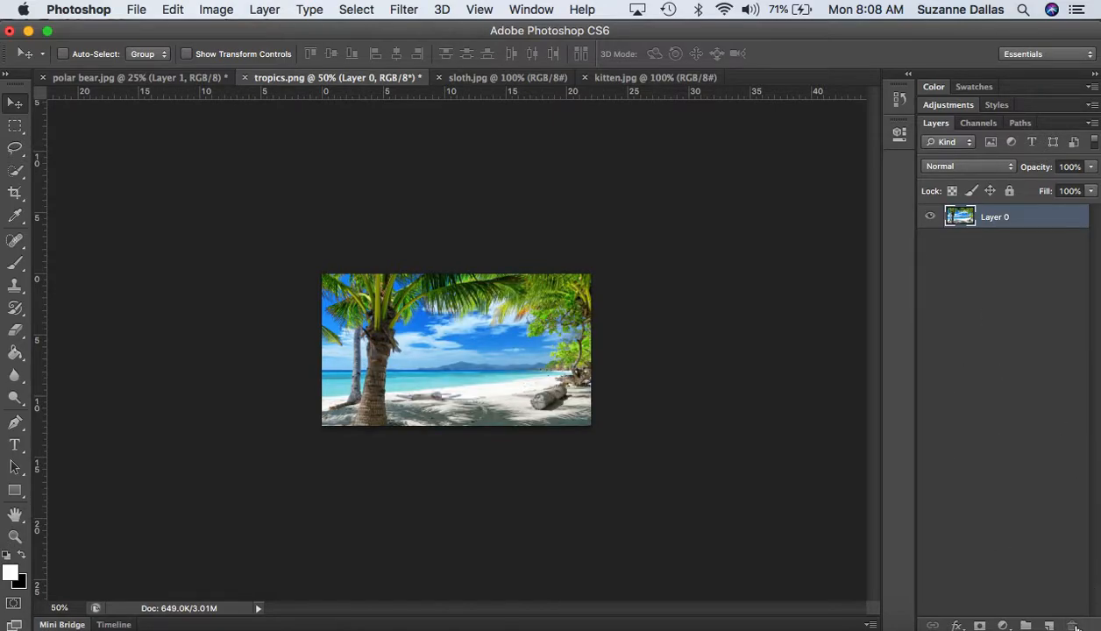
- Copy the selected polar bear from the Background layer of polar bear.jpg
{"action": "left_click", "coordinate": [161, 79]}
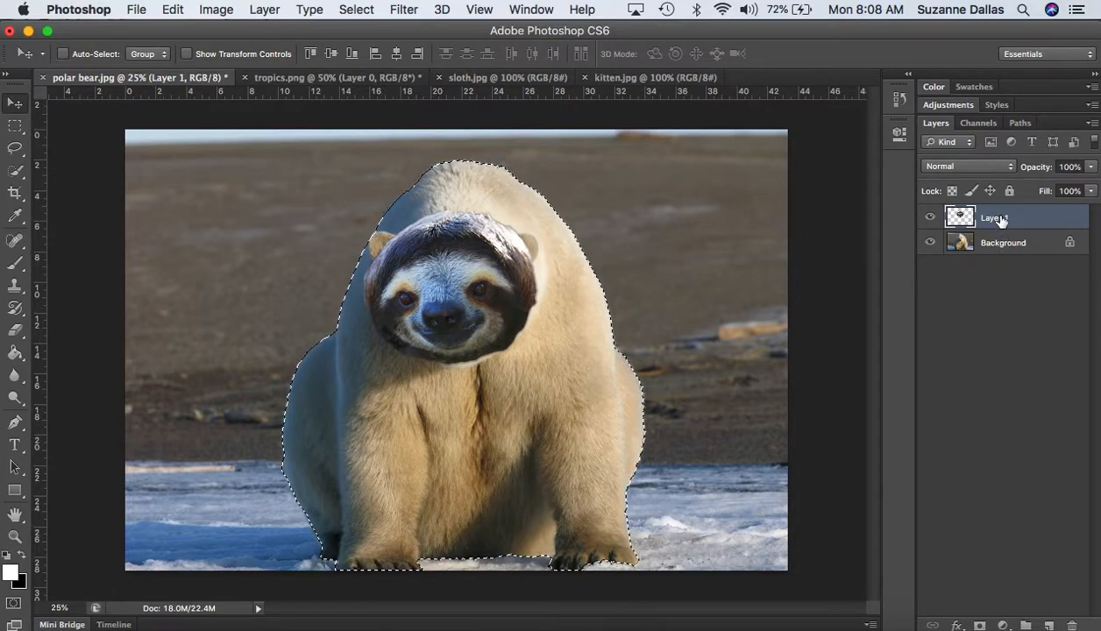
{"action": "left_click", "coordinate": [930, 243]}
{"action": "left_click", "coordinate": [930, 243]}
{"action": "left_click", "coordinate": [992, 249]}
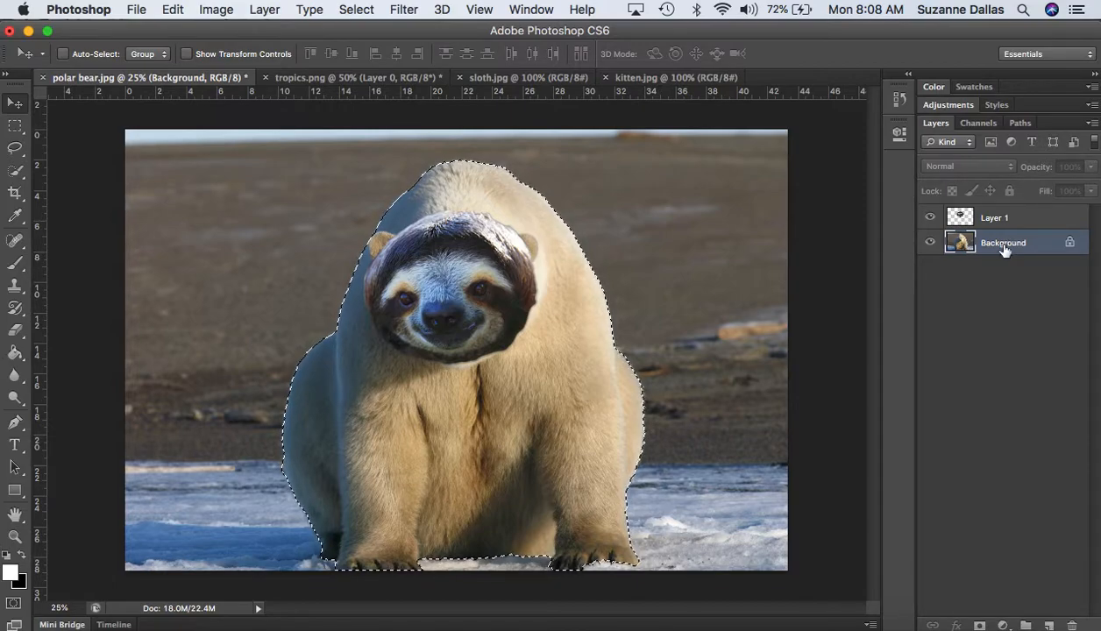
{"action": "left_click", "coordinate": [173, 10]}
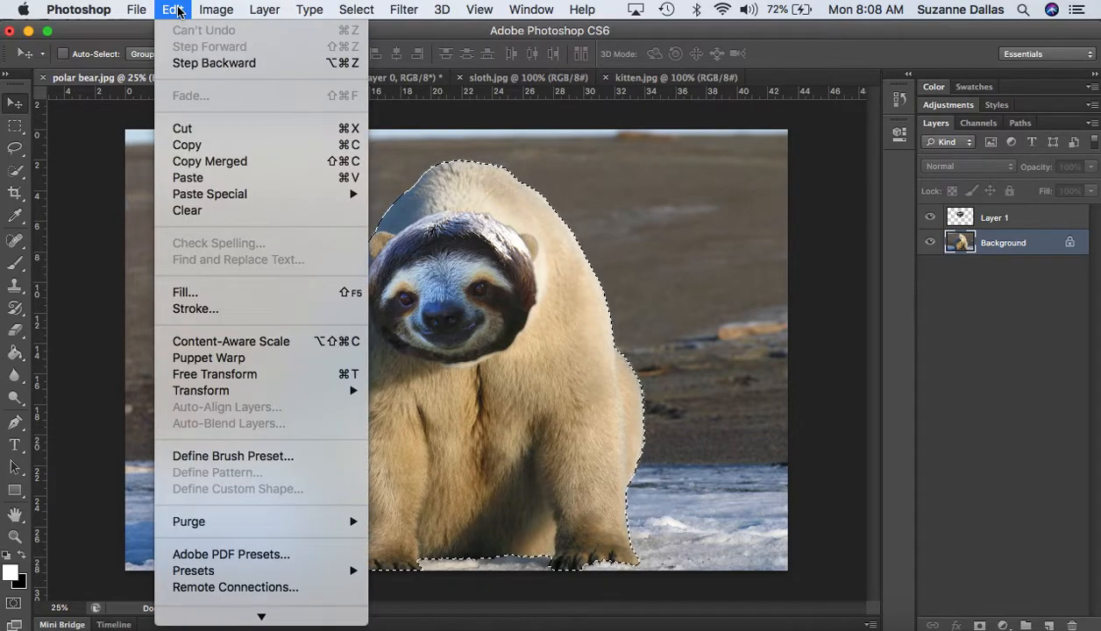
{"action": "left_click", "coordinate": [191, 145]}
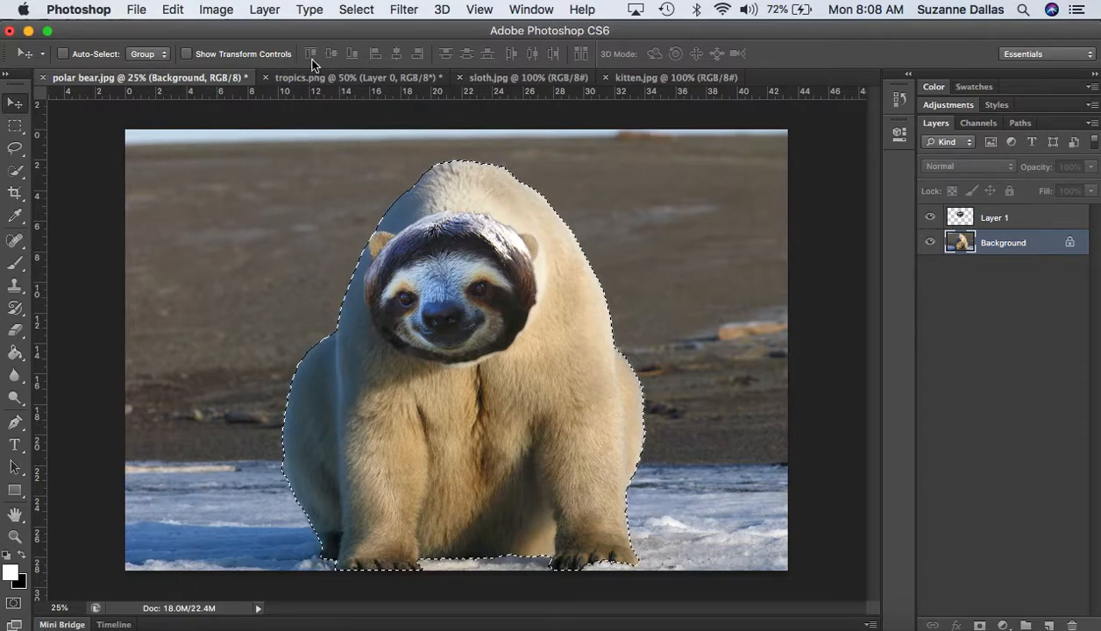
- Paste the bear into tropics.png with color conversion, shift it up and to the left, and delete the pasted layer
{"action": "left_click", "coordinate": [358, 81]}
{"action": "key", "text": "super+v"}
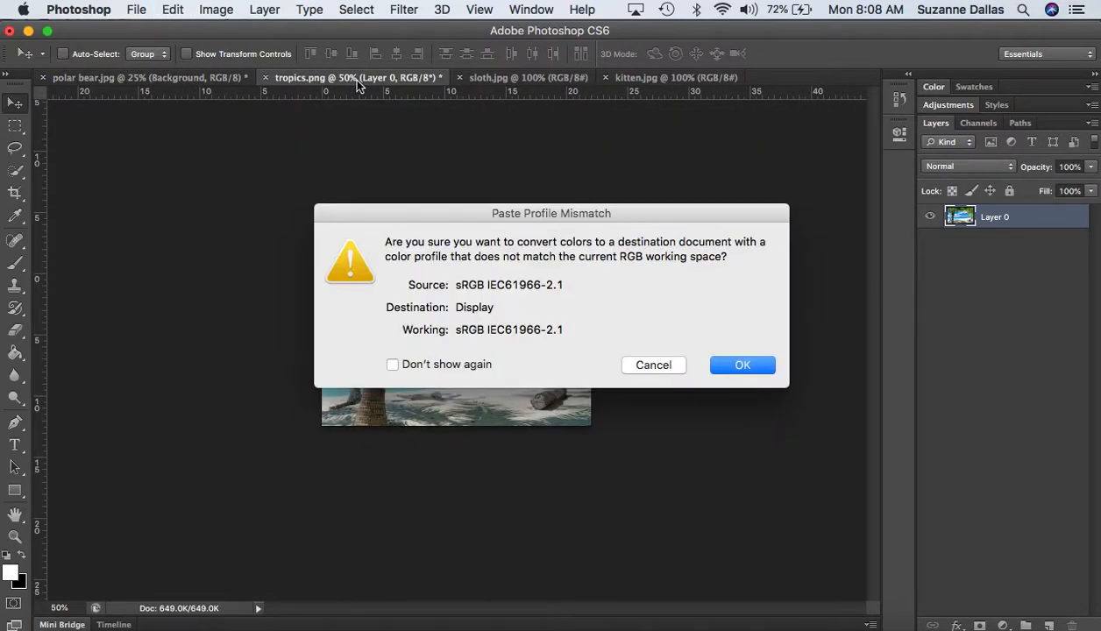
{"action": "left_click", "coordinate": [747, 366]}
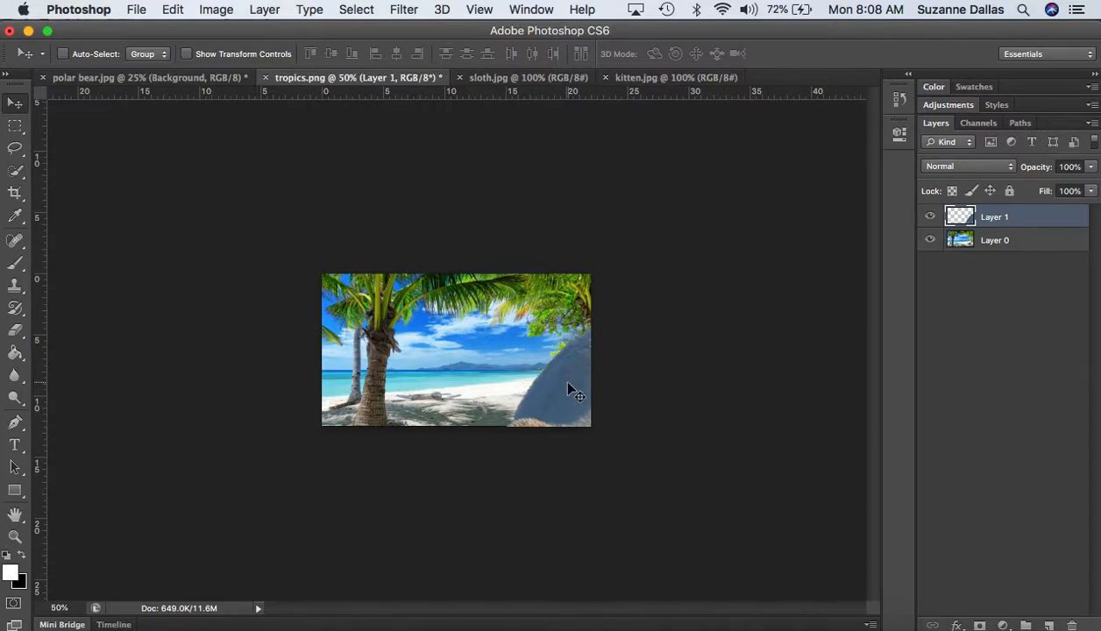
{"action": "left_click_drag", "start_coordinate": [570, 388], "coordinate": [439, 274]}
{"action": "left_click", "coordinate": [1072, 625]}
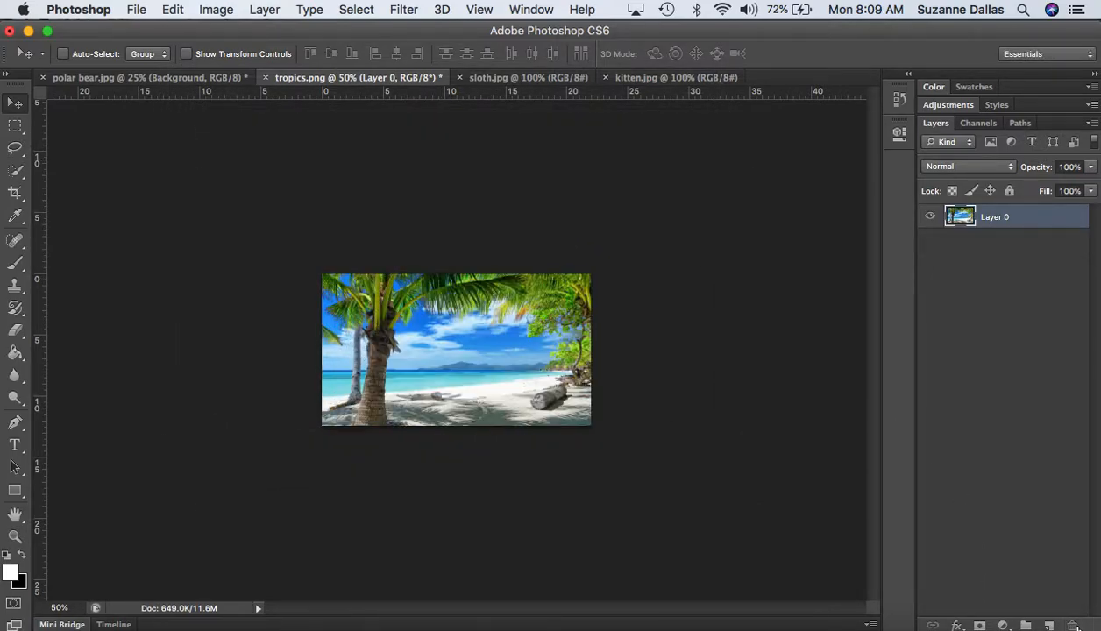
- Paste the copied polar bear into tropics.png with color conversion and move it toward the image's left side
{"action": "left_click", "coordinate": [167, 78]}
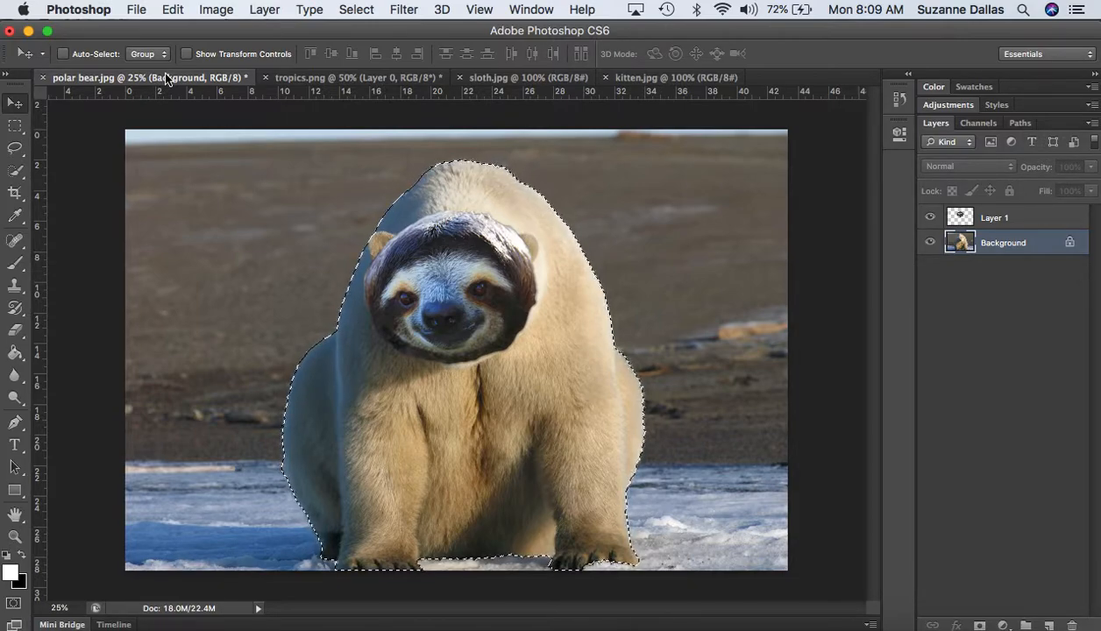
{"action": "left_click", "coordinate": [351, 84]}
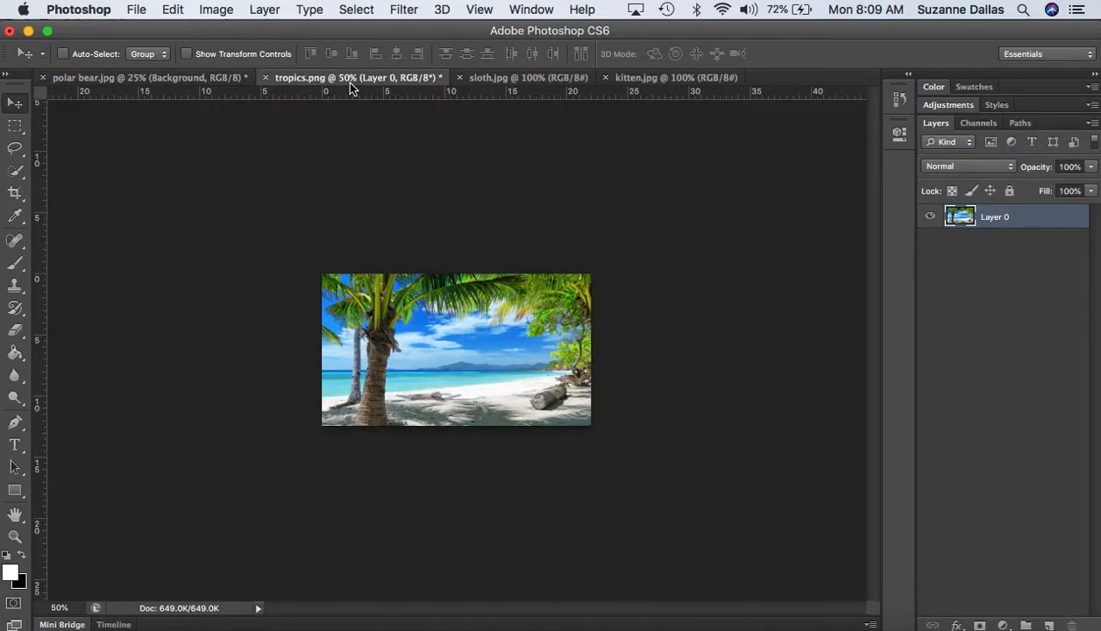
{"action": "key", "text": "super+v"}
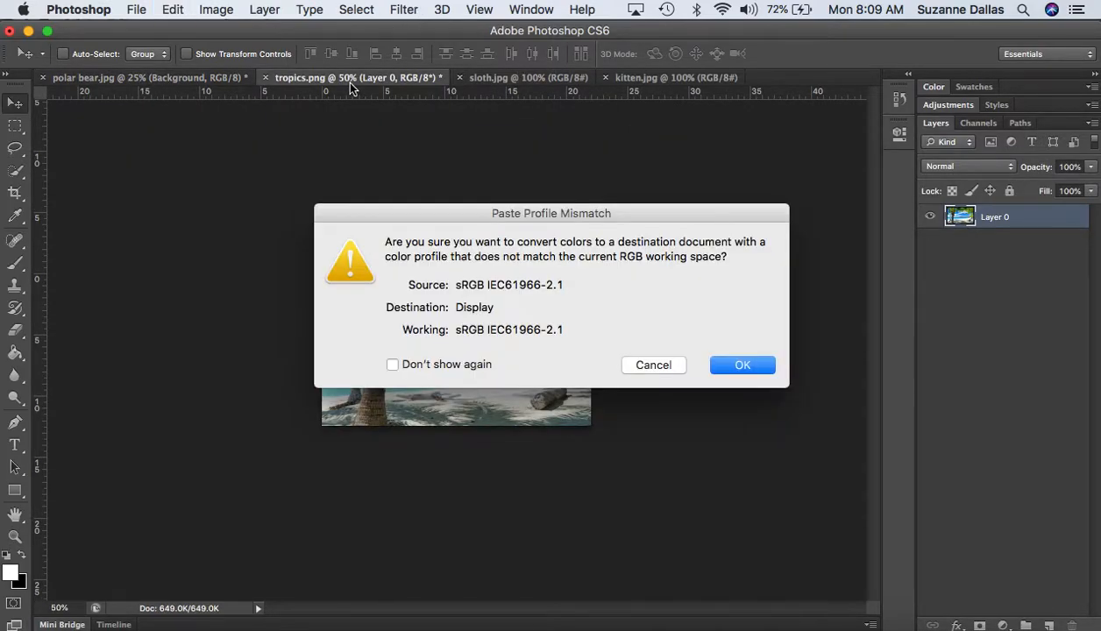
{"action": "left_click", "coordinate": [740, 368]}
{"action": "left_click_drag", "start_coordinate": [559, 395], "coordinate": [411, 348]}
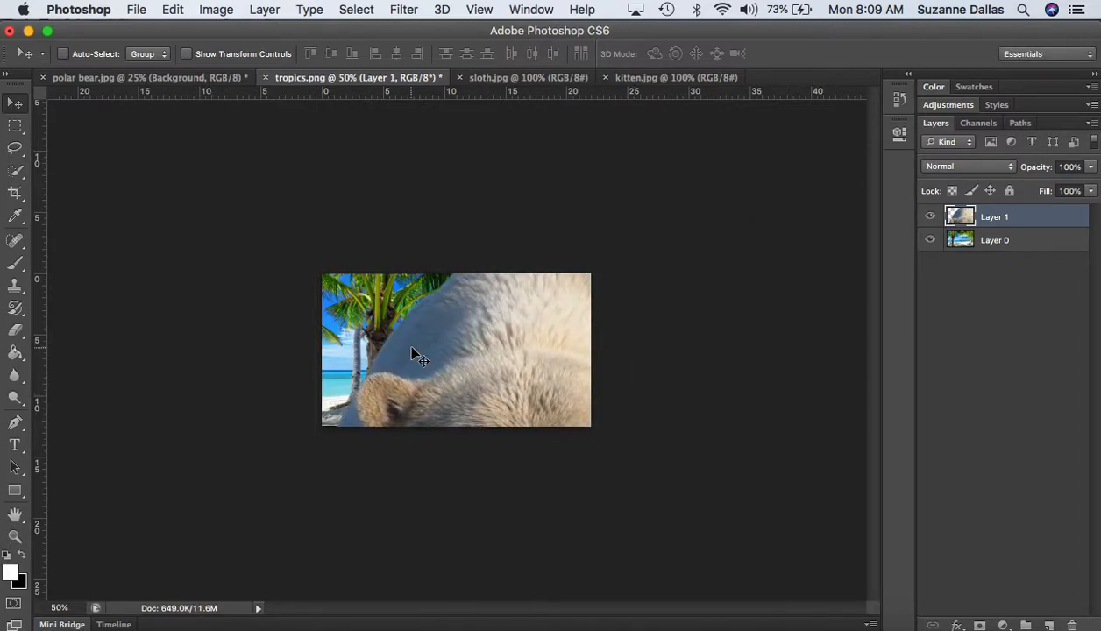
- Shrink the pasted bear with Free Transform to about 16.2% width and 9.8% height, and place it at the beach's lower middle
{"action": "key", "text": "super+t"}
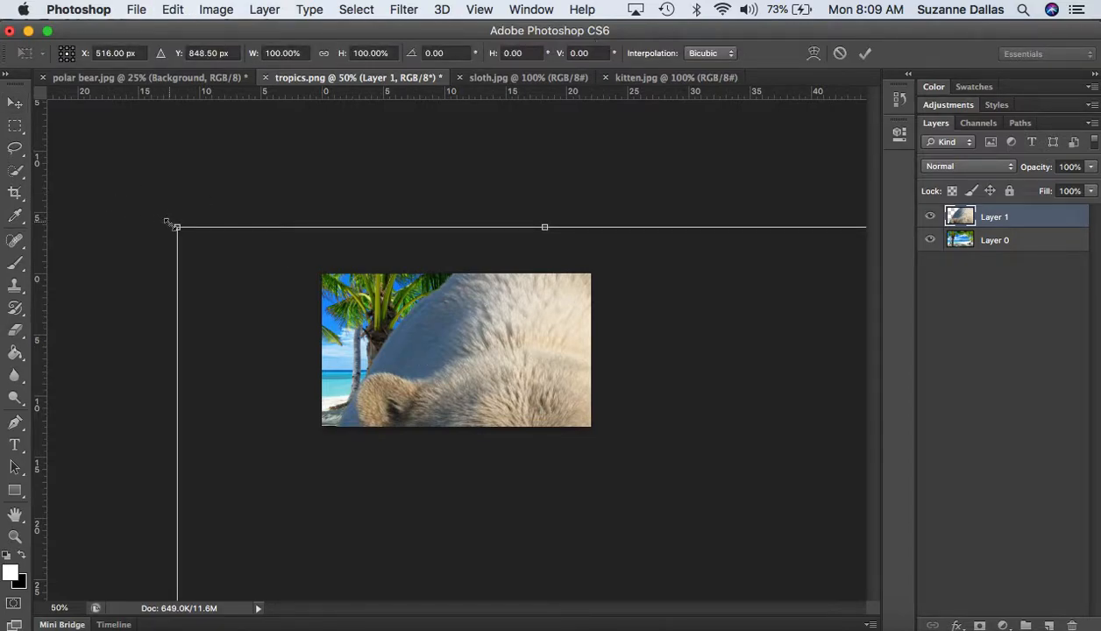
{"action": "left_click_drag", "start_coordinate": [176, 228], "coordinate": [313, 523]}
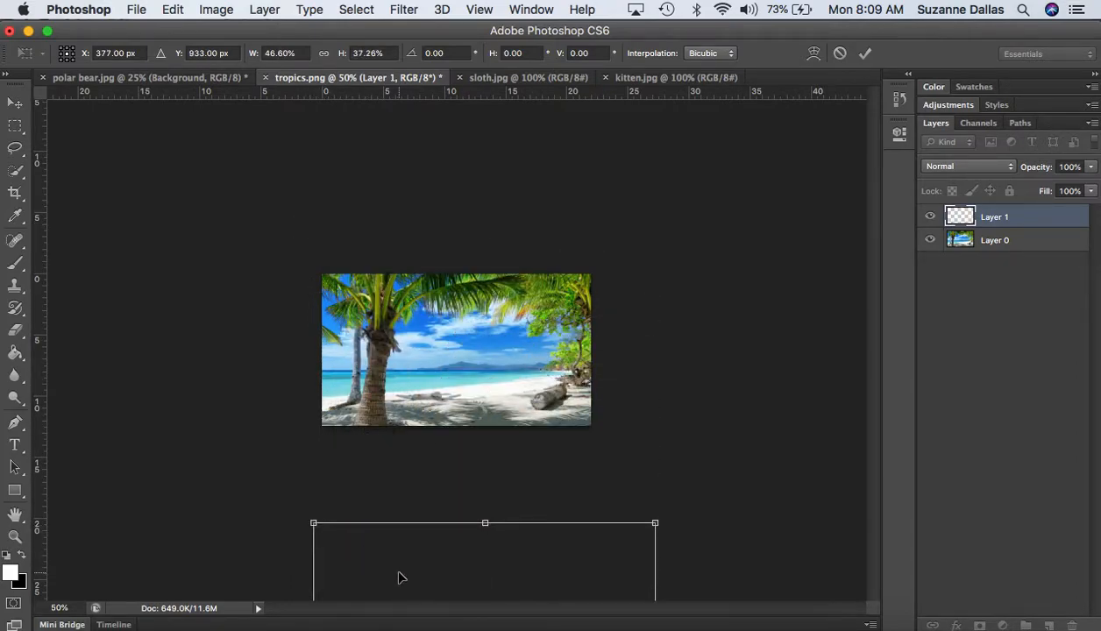
{"action": "left_click_drag", "start_coordinate": [398, 578], "coordinate": [404, 302]}
{"action": "left_click_drag", "start_coordinate": [321, 248], "coordinate": [484, 427]}
{"action": "left_click_drag", "start_coordinate": [501, 467], "coordinate": [405, 338]}
{"action": "left_click_drag", "start_coordinate": [388, 299], "coordinate": [451, 347]}
{"action": "left_click_drag", "start_coordinate": [523, 404], "coordinate": [483, 402]}
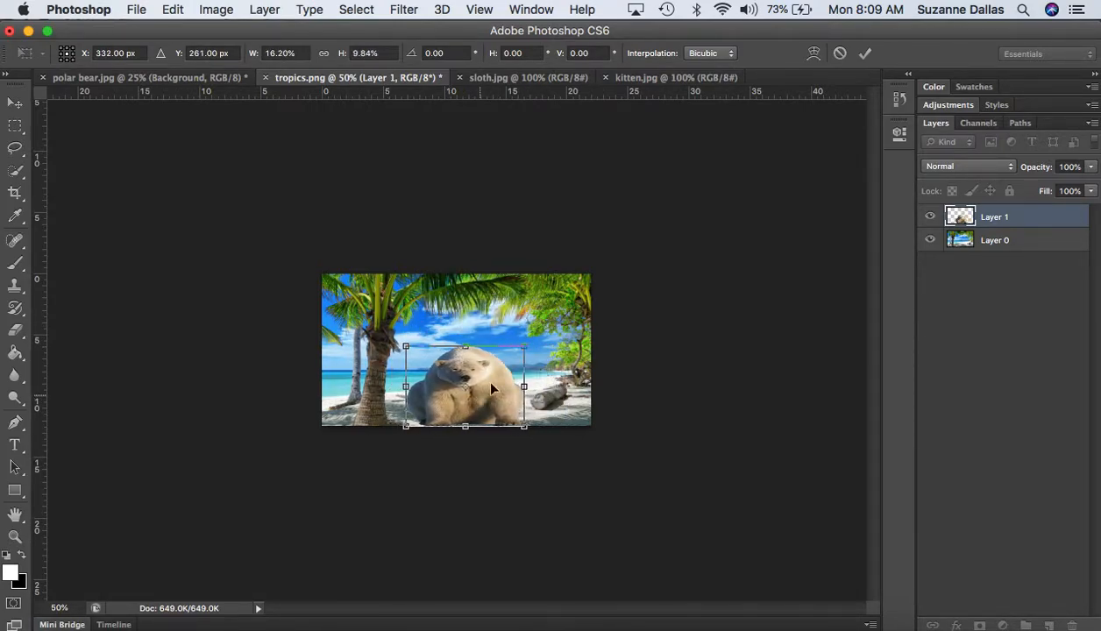
- Reduce the bear further to about 11.2% width and 7.4% height, center it on the sand, and apply the transform
{"action": "left_click_drag", "start_coordinate": [524, 347], "coordinate": [488, 368]}
{"action": "left_click_drag", "start_coordinate": [467, 408], "coordinate": [489, 400]}
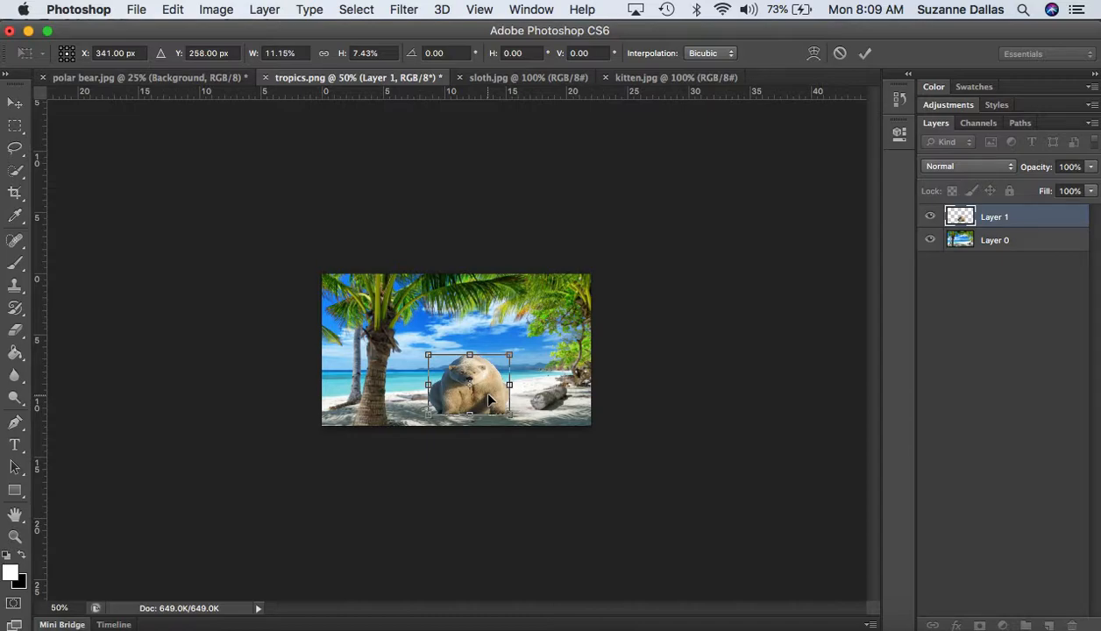
{"action": "left_click", "coordinate": [56, 607]}
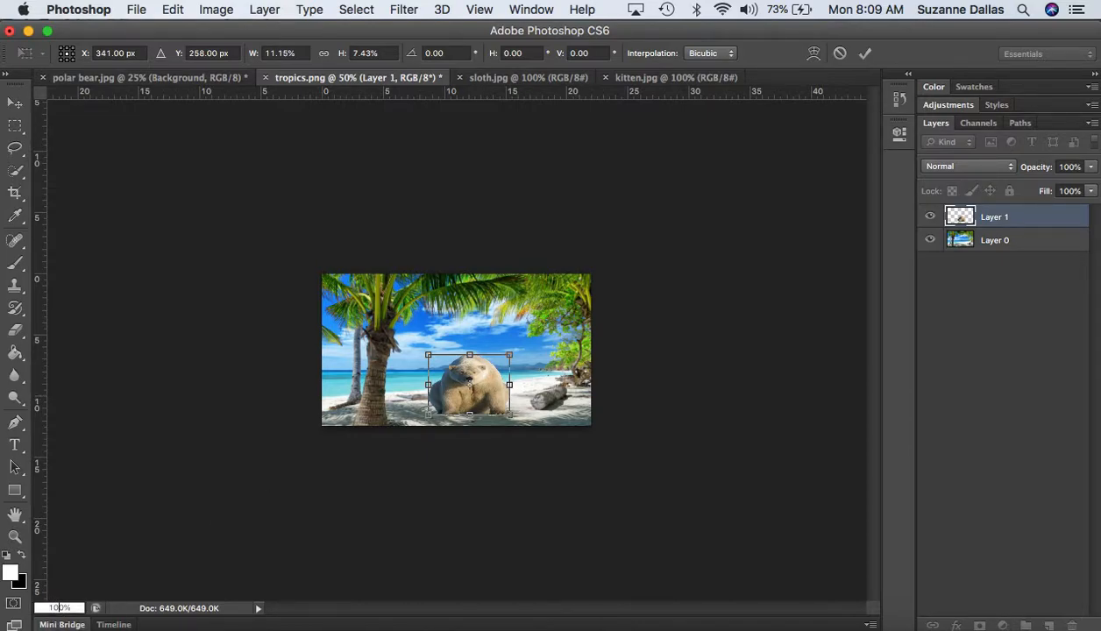
{"action": "key", "text": "Return"}
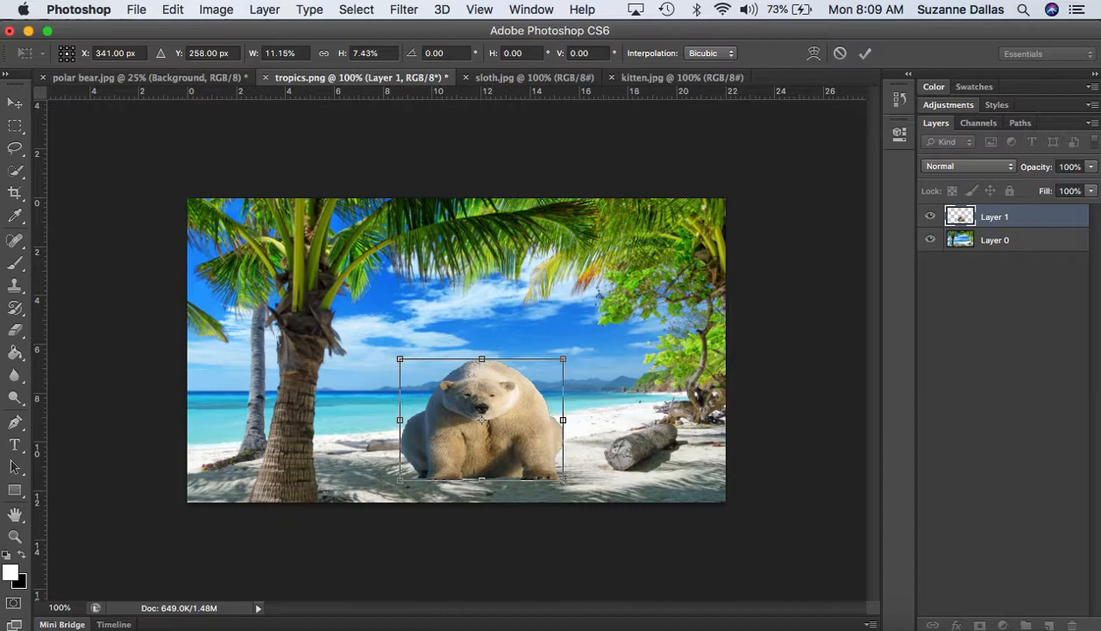
{"action": "key", "text": "Return"}
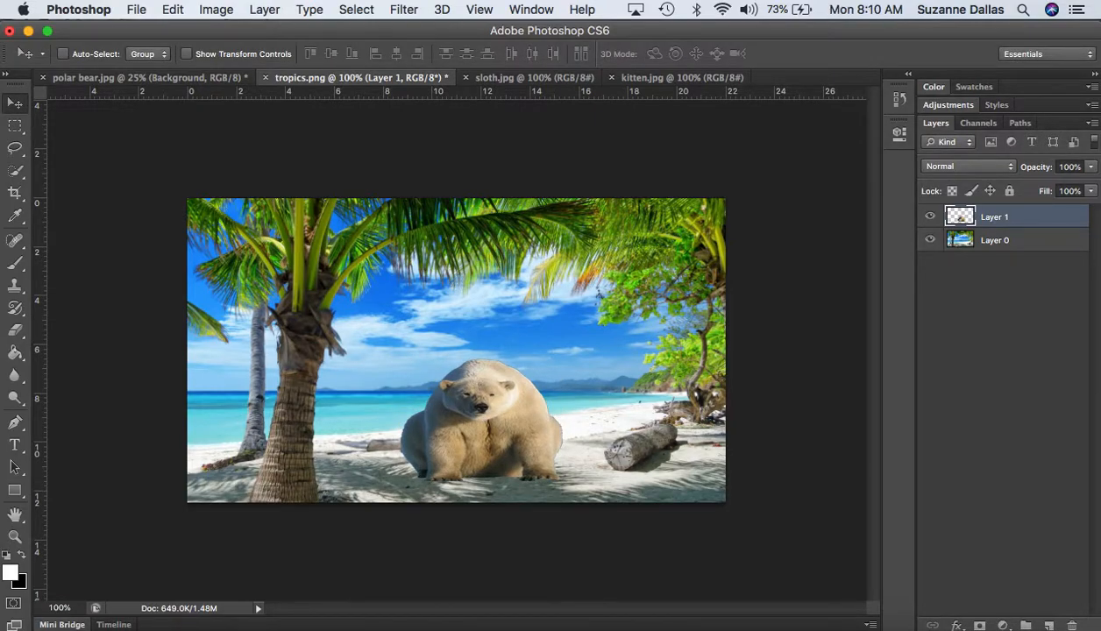
- Copy the sloth head layer from polar bear.jpg and paste it into tropics.png with color conversion
{"action": "left_click", "coordinate": [153, 77]}
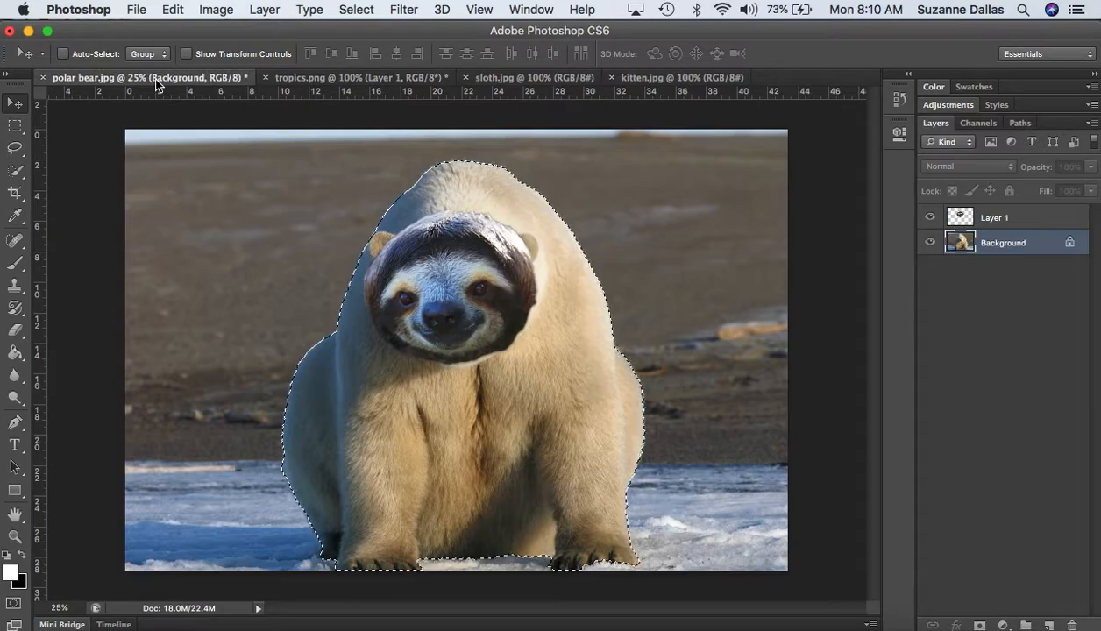
{"action": "left_click", "coordinate": [994, 218]}
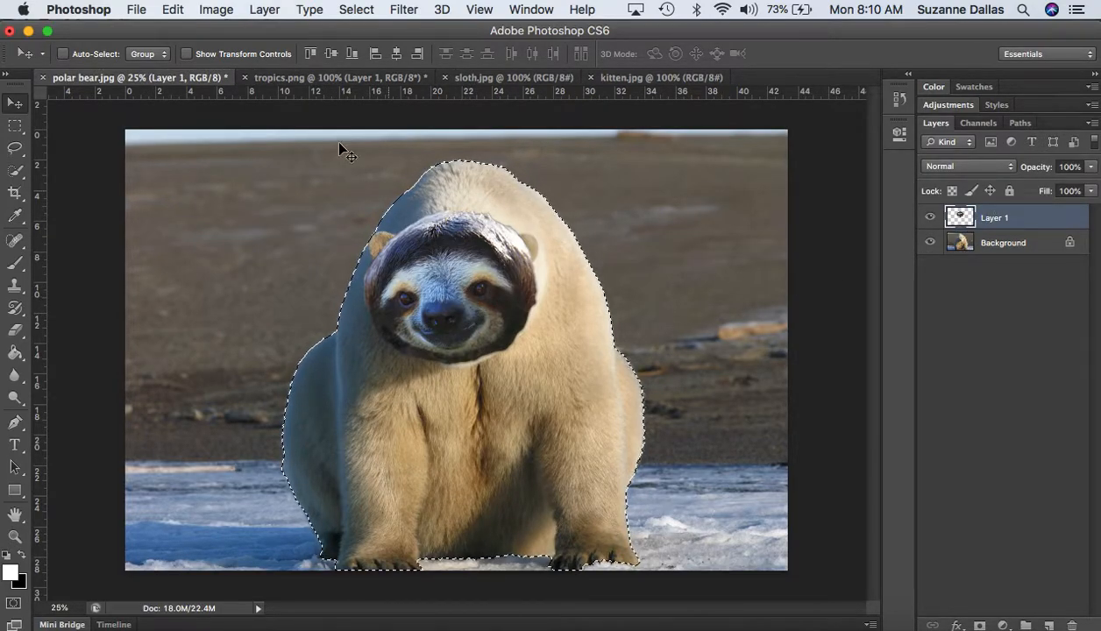
{"action": "left_click", "coordinate": [173, 9]}
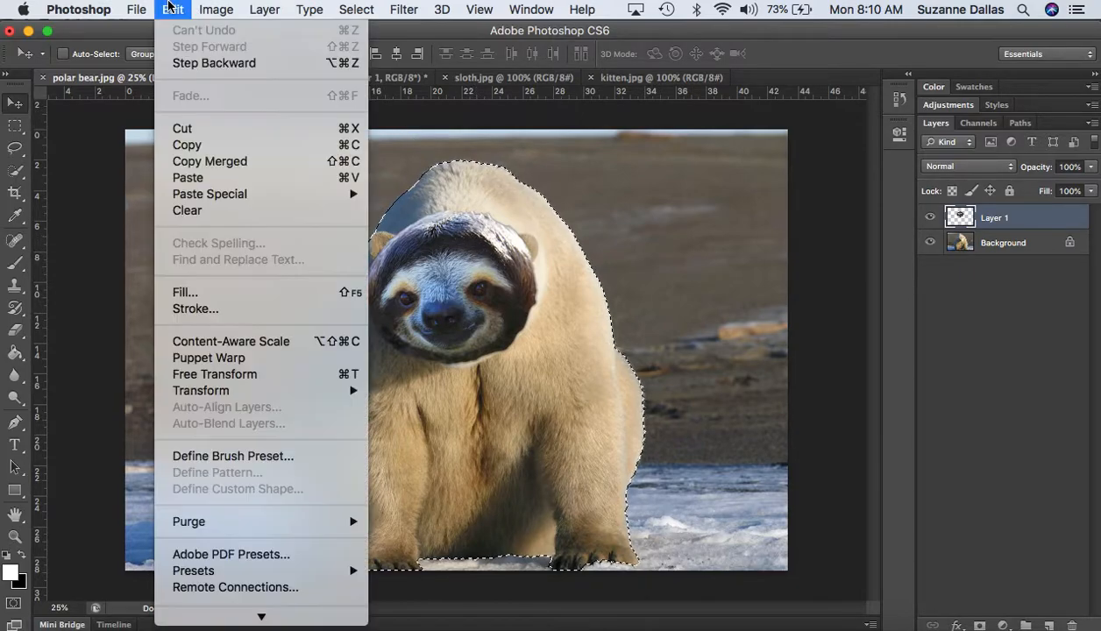
{"action": "left_click", "coordinate": [221, 143]}
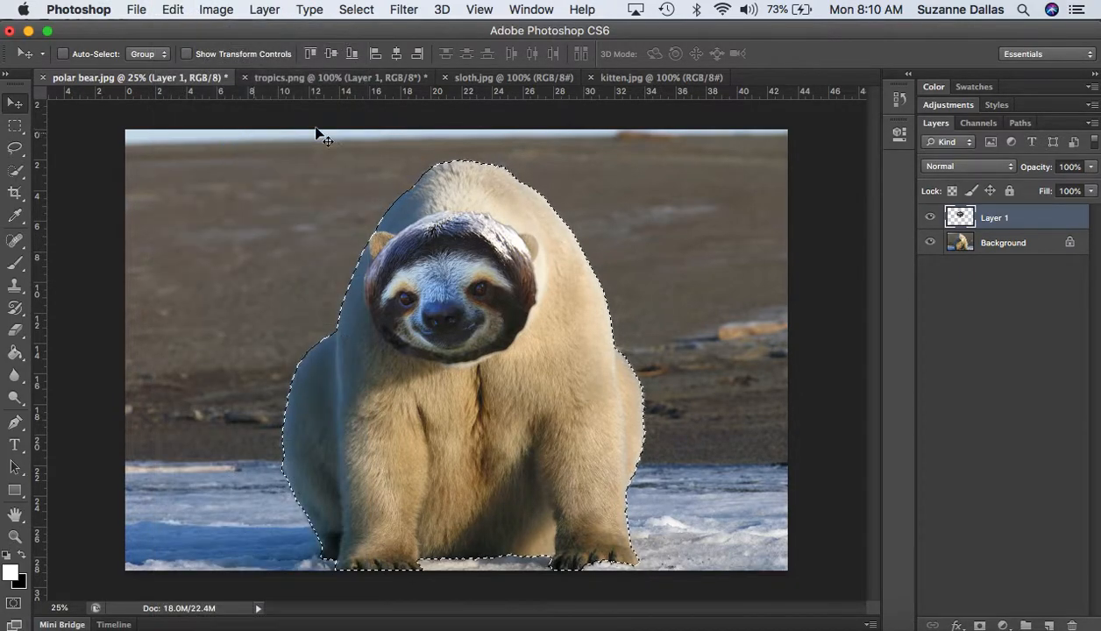
{"action": "left_click", "coordinate": [336, 78]}
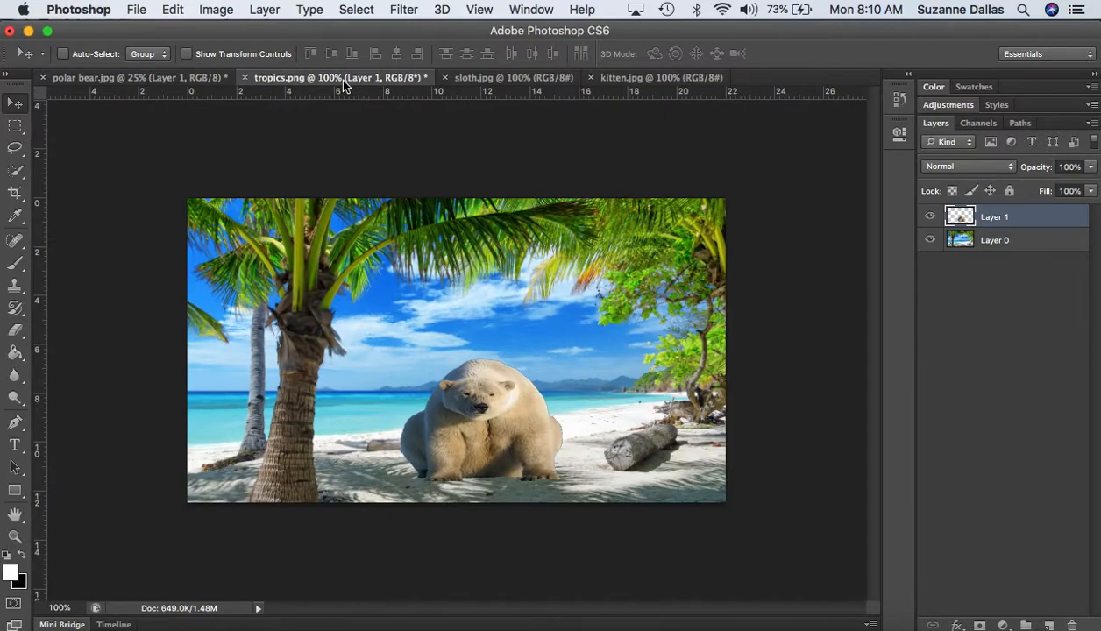
{"action": "key", "text": "super+v"}
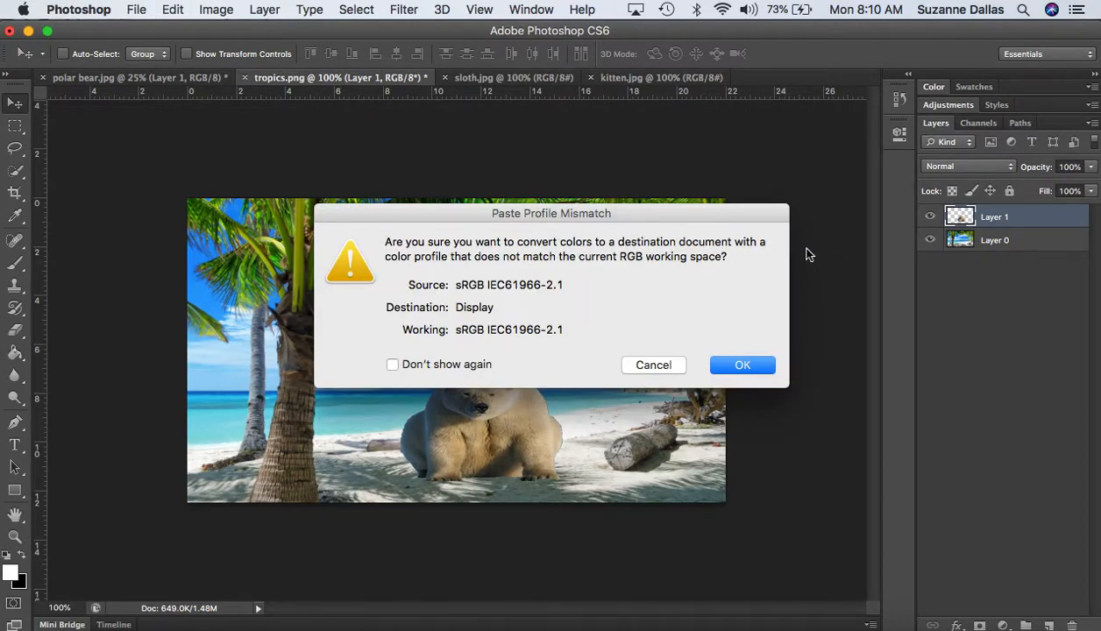
{"action": "left_click", "coordinate": [741, 365]}
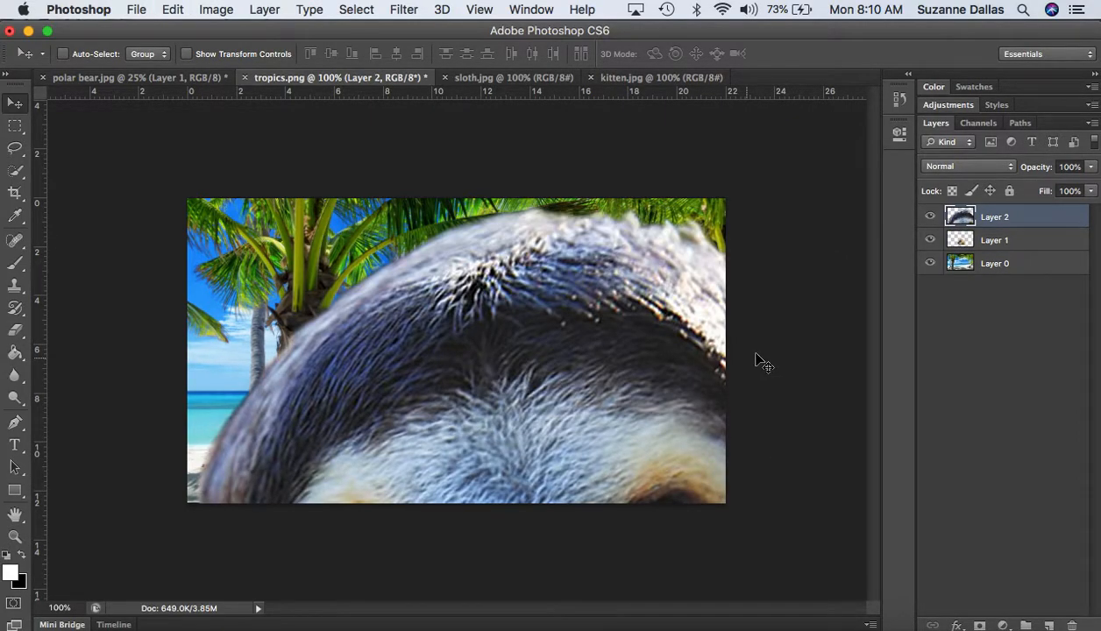
- Shrink the pasted sloth head with Free Transform to about 8.9% width and 9.1% height, place it over the bear's face, and apply
{"action": "key", "text": "super+t"}
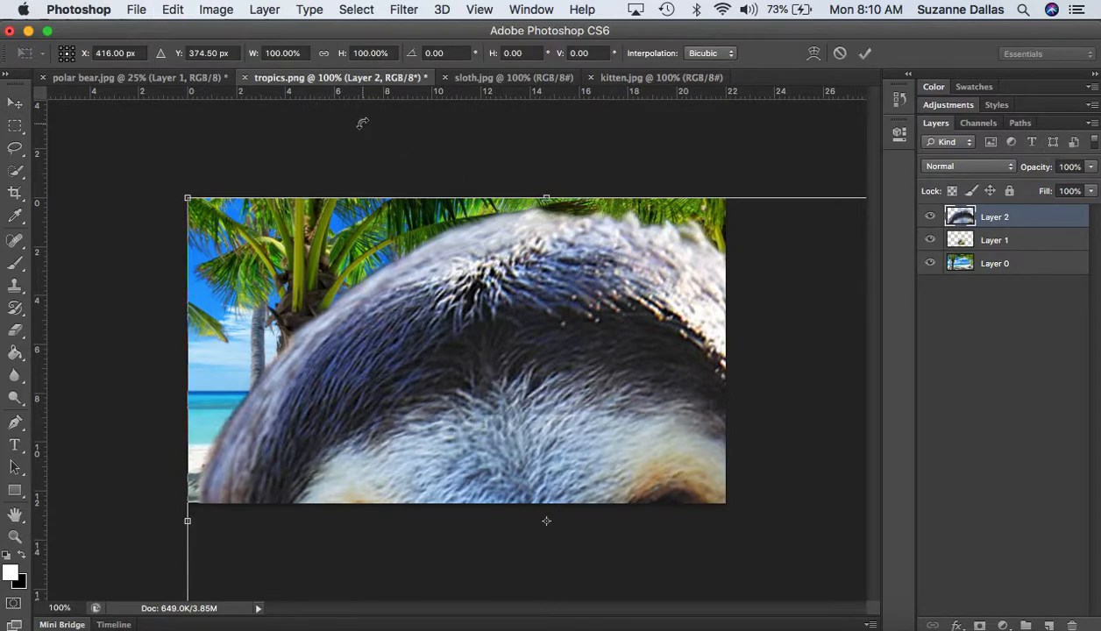
{"action": "left_click_drag", "start_coordinate": [188, 200], "coordinate": [552, 486]}
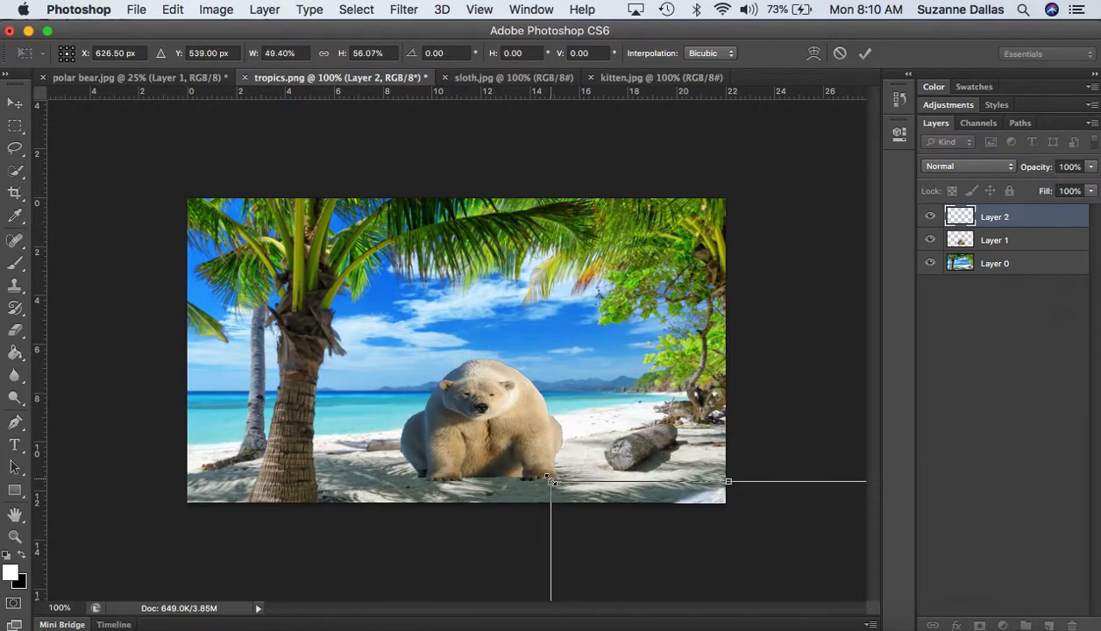
{"action": "left_click_drag", "start_coordinate": [618, 529], "coordinate": [324, 244]}
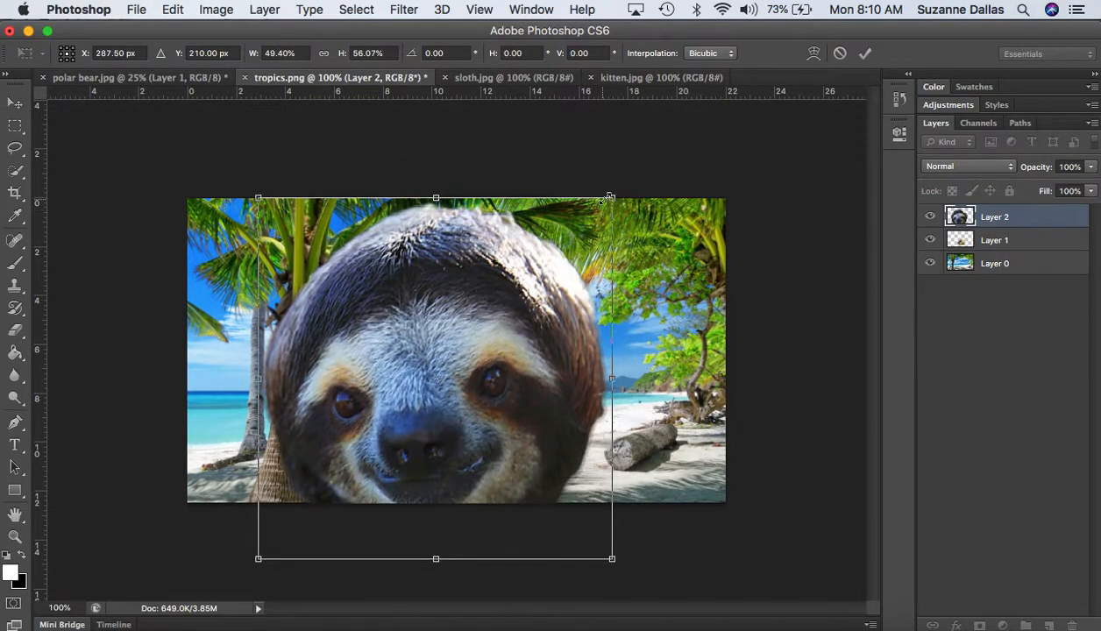
{"action": "left_click_drag", "start_coordinate": [611, 198], "coordinate": [373, 445]}
{"action": "left_click_drag", "start_coordinate": [308, 483], "coordinate": [483, 358]}
{"action": "left_click_drag", "start_coordinate": [551, 321], "coordinate": [506, 375]}
{"action": "left_click", "coordinate": [468, 404]}
{"action": "left_click_drag", "start_coordinate": [453, 404], "coordinate": [464, 403]}
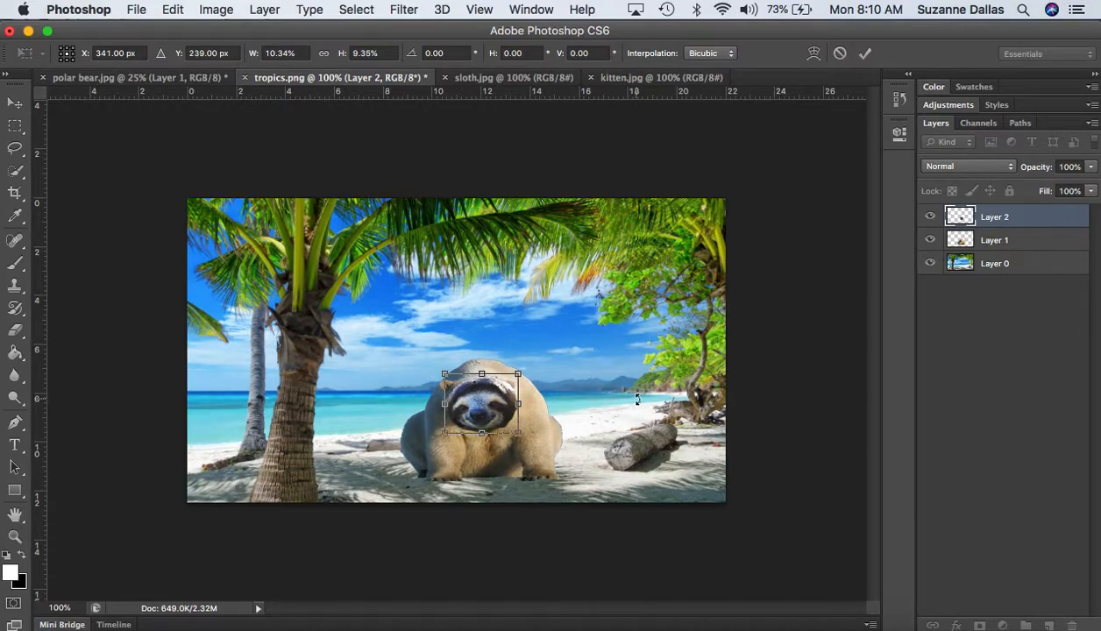
{"action": "left_click_drag", "start_coordinate": [519, 370], "coordinate": [508, 376]}
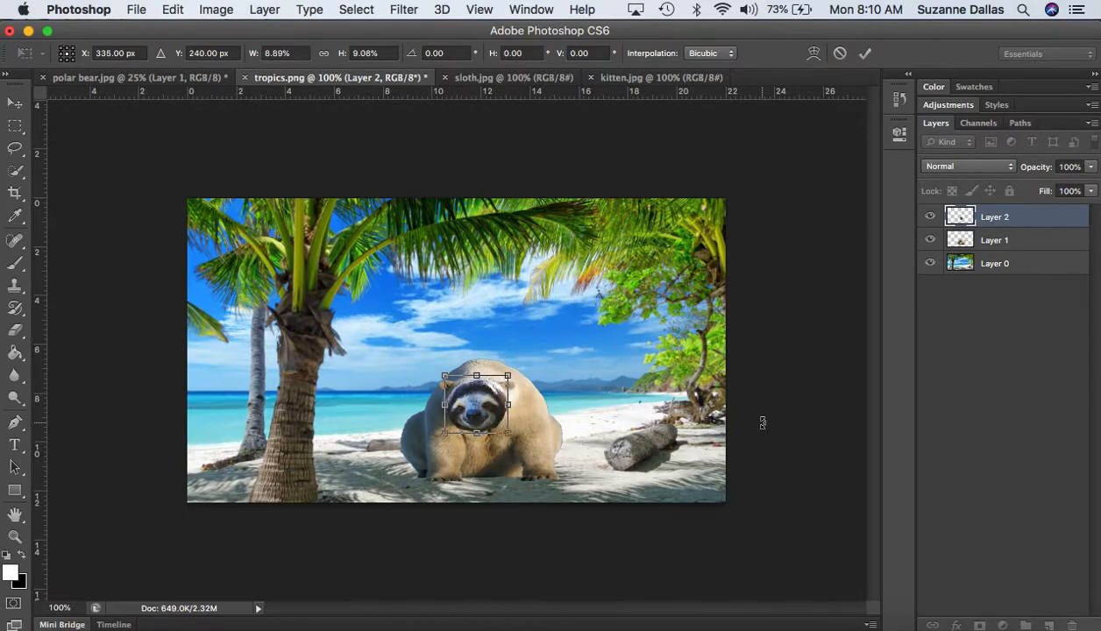
{"action": "key", "text": "Return"}
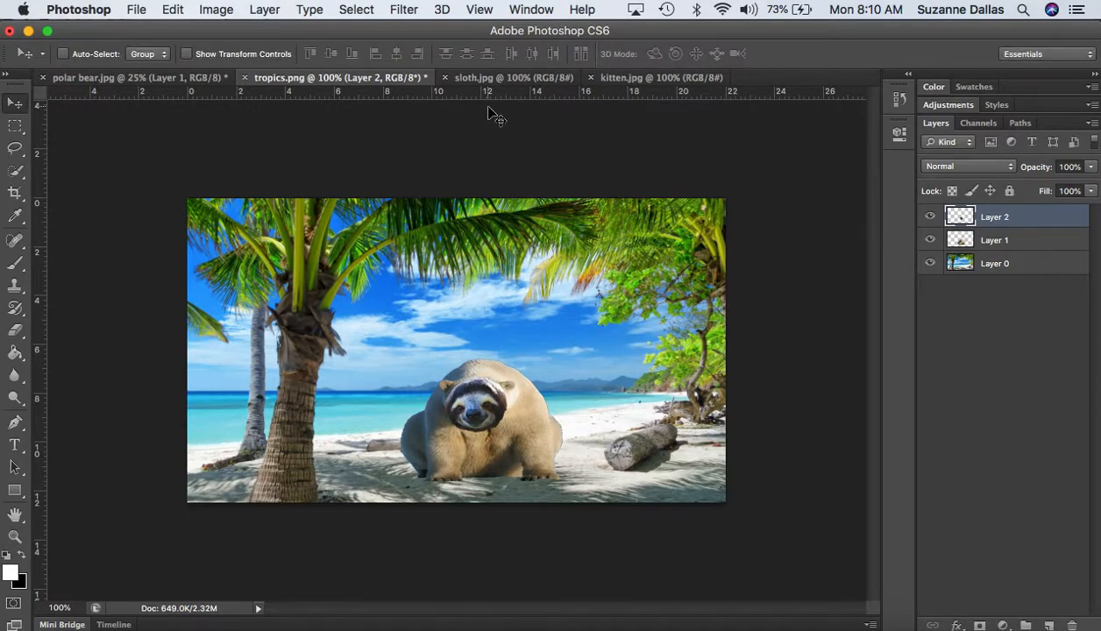
- Paste a second sloth head into polar bear.jpg and delete the pasted layer
{"action": "left_click", "coordinate": [999, 268]}
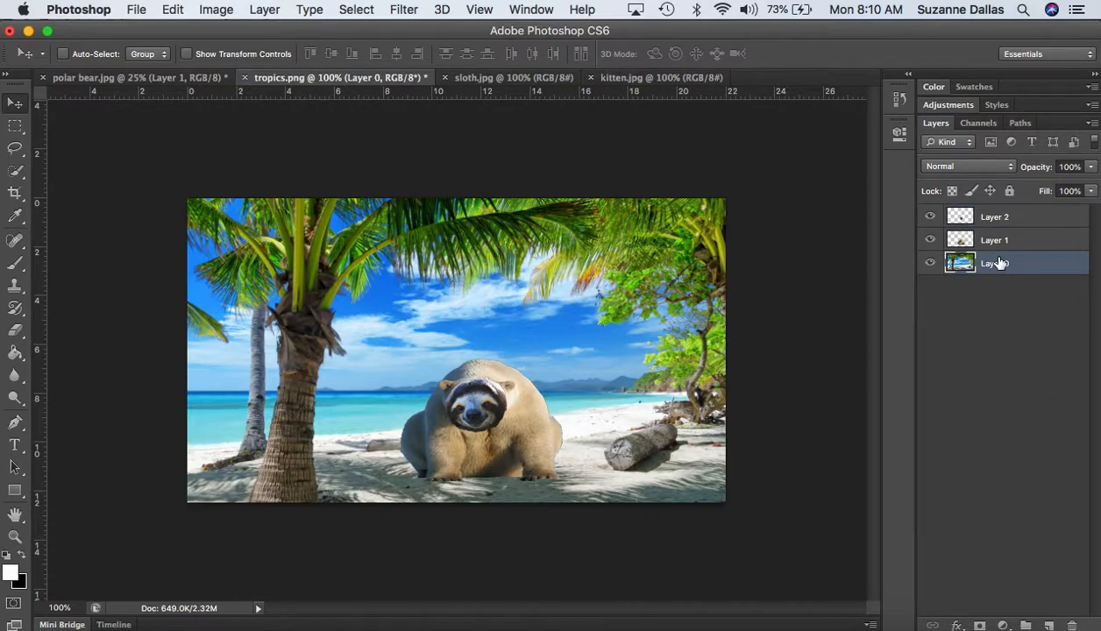
{"action": "left_click", "coordinate": [159, 83]}
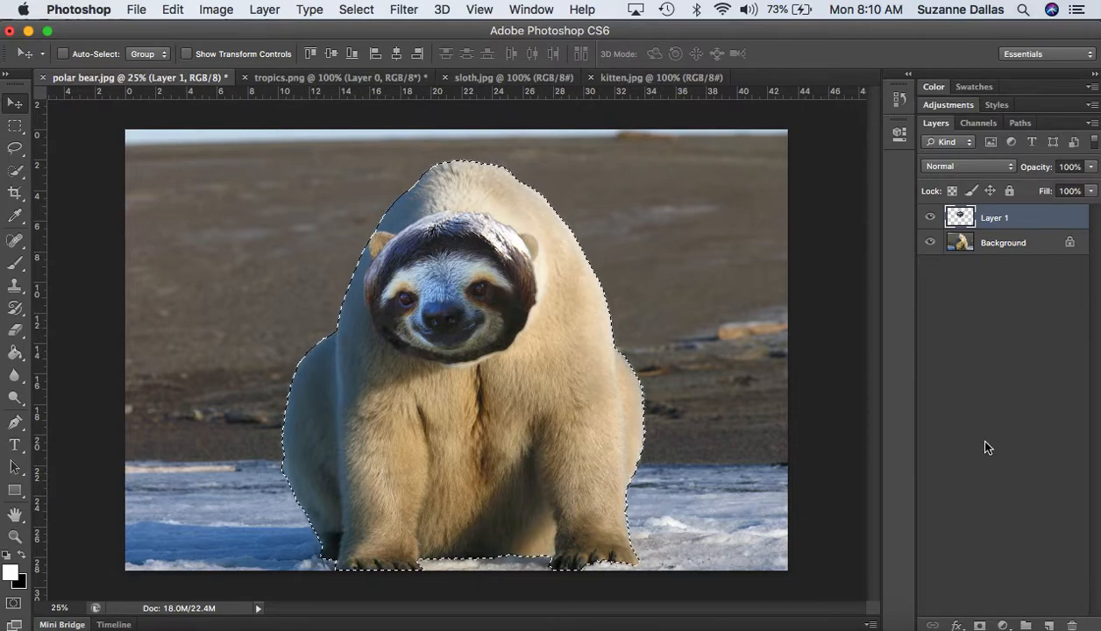
{"action": "key", "text": "ctrl+v"}
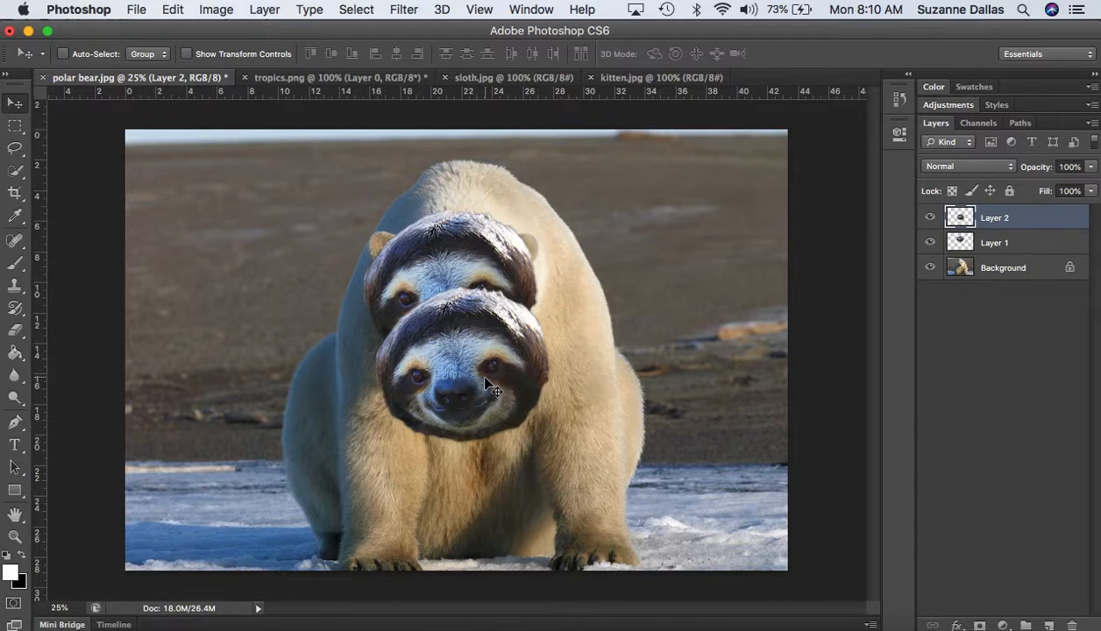
{"action": "left_click", "coordinate": [1072, 625]}
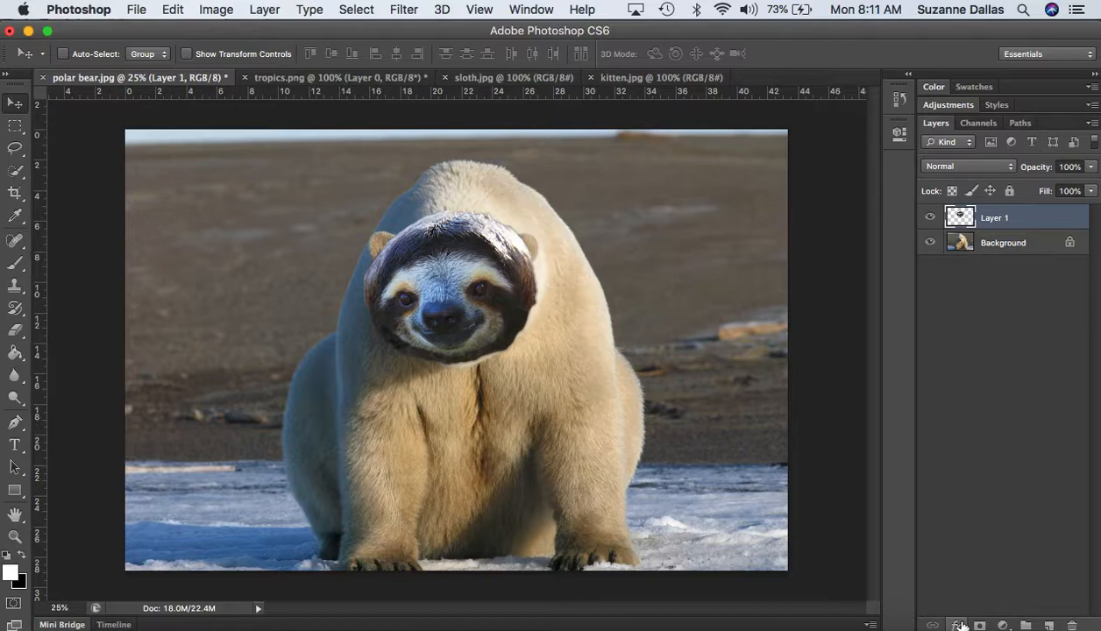
- Add an empty layer in polar bear.jpg, paste the sloth head onto it, and delete that layer again
{"action": "left_click", "coordinate": [1050, 625]}
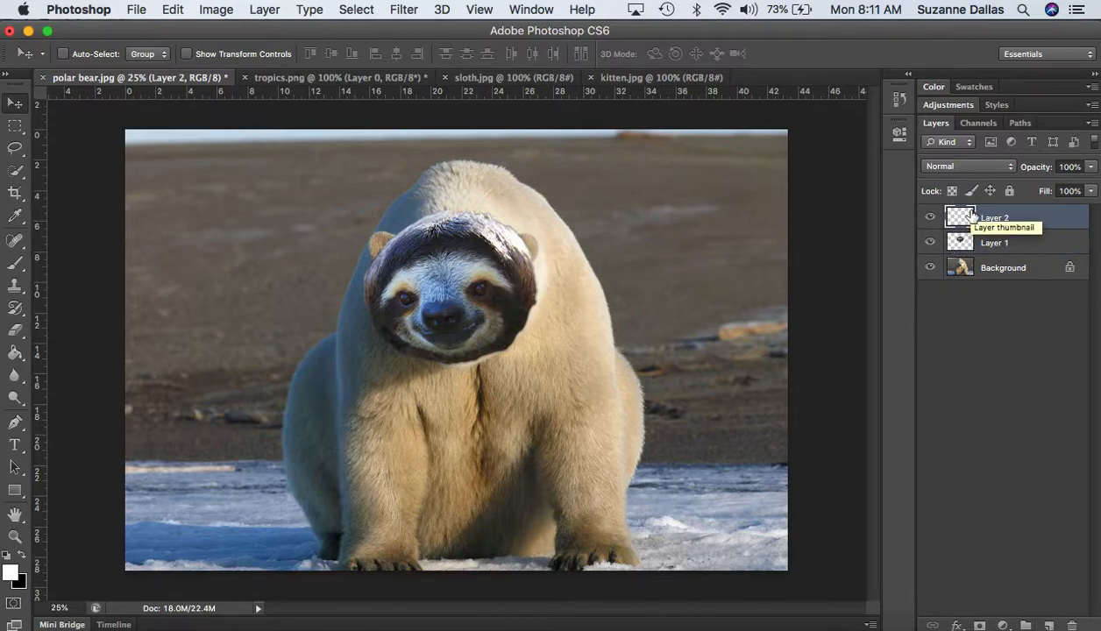
{"action": "key", "text": "super+v"}
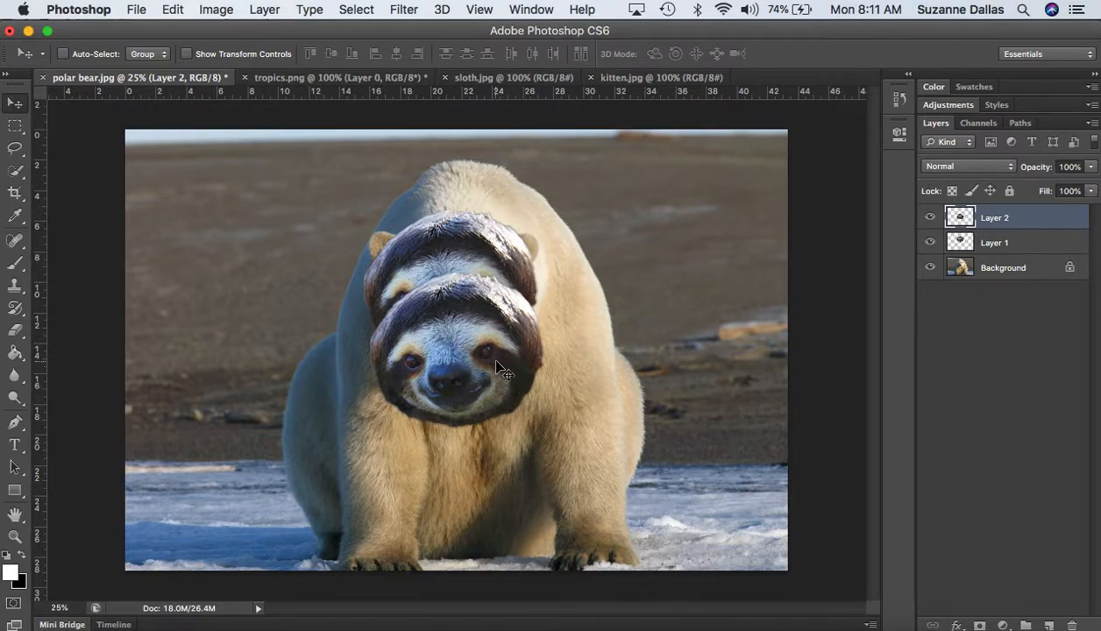
{"action": "key", "text": "super+t"}
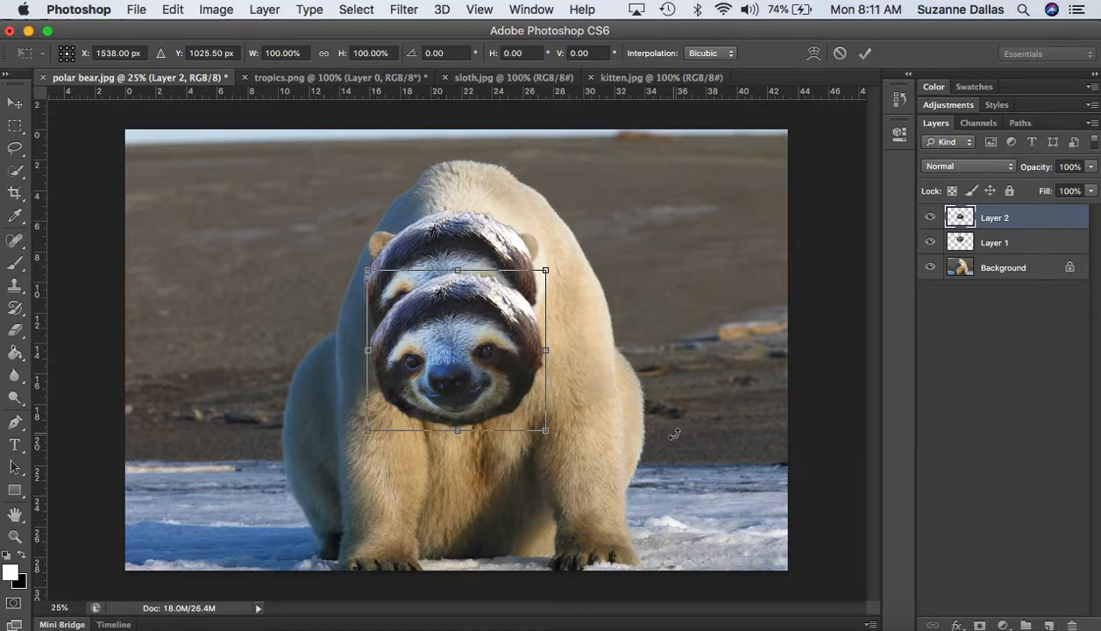
{"action": "key", "text": "Return"}
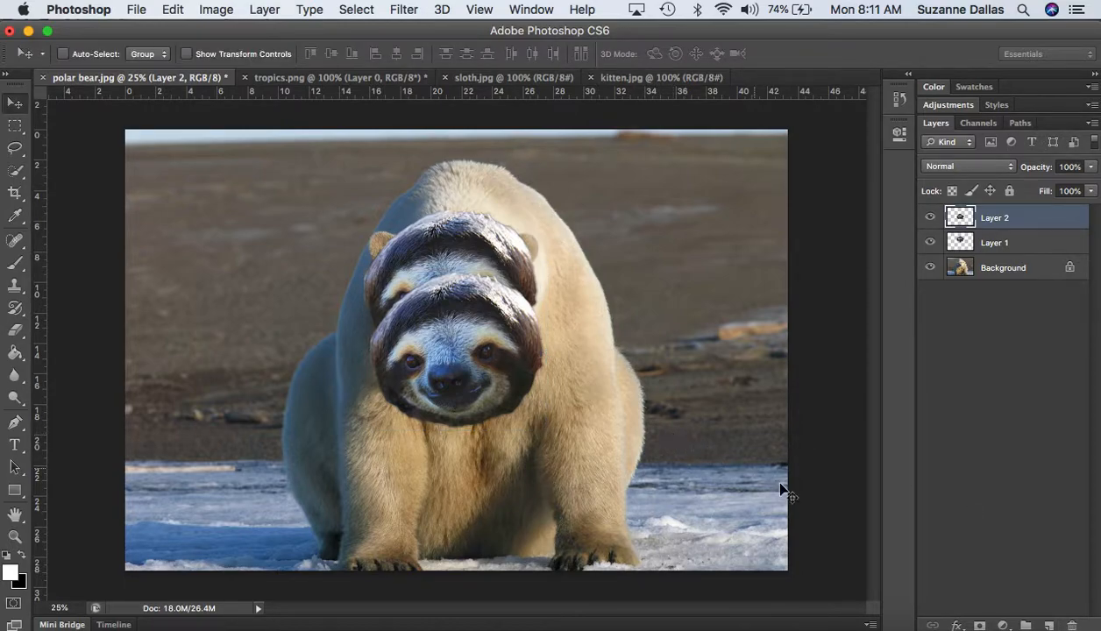
{"action": "left_click", "coordinate": [1071, 624]}
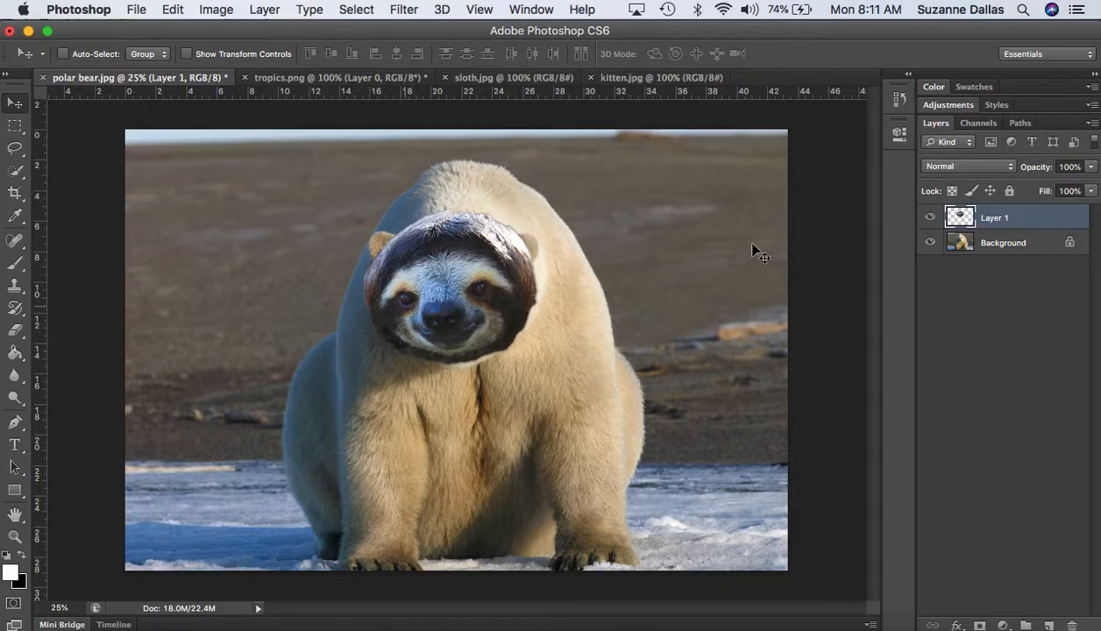
{"action": "left_click", "coordinate": [1008, 243]}
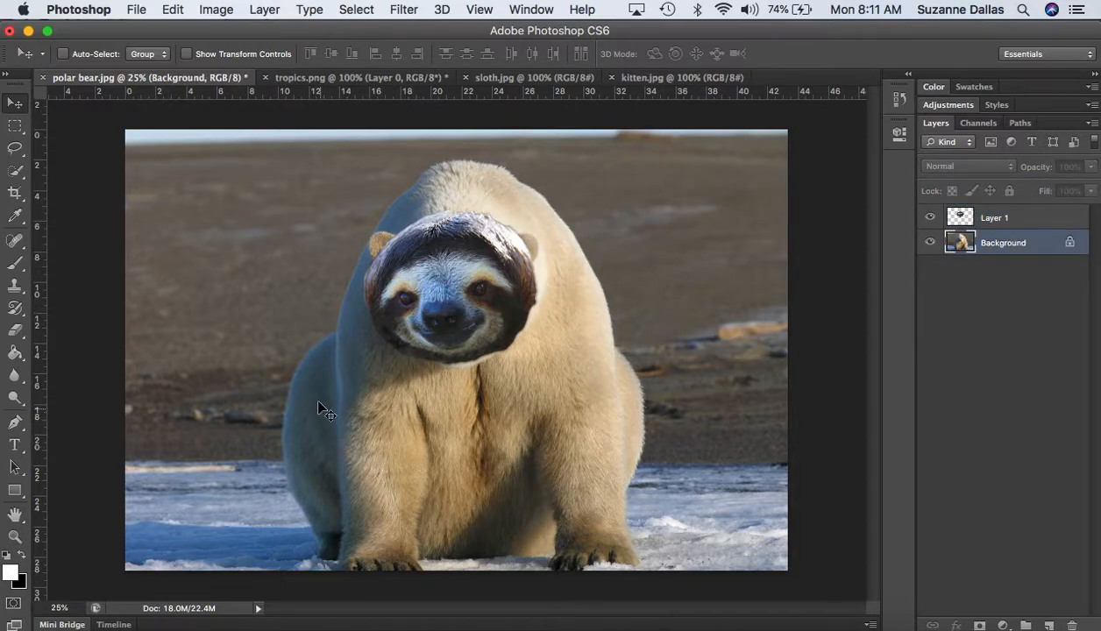
- In tropics.png, shift the sloth head slightly up and left and scale it with Free Transform to about 108% width and 85% height
{"action": "left_click", "coordinate": [326, 79]}
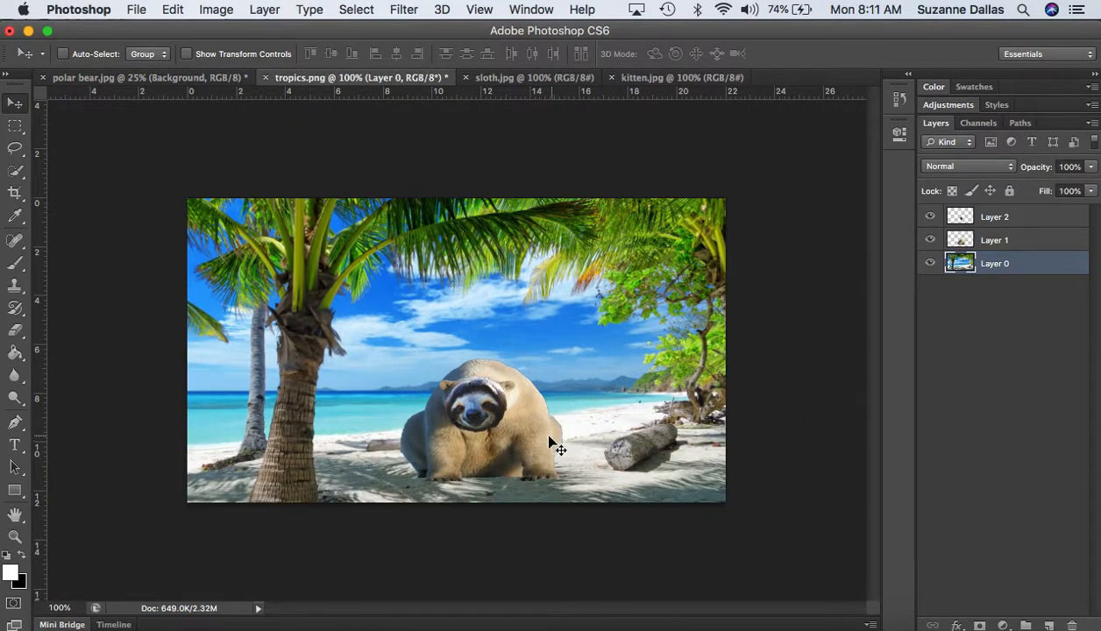
{"action": "left_click", "coordinate": [59, 607]}
{"action": "type", "text": "1500"}
{"action": "key", "text": "Return"}
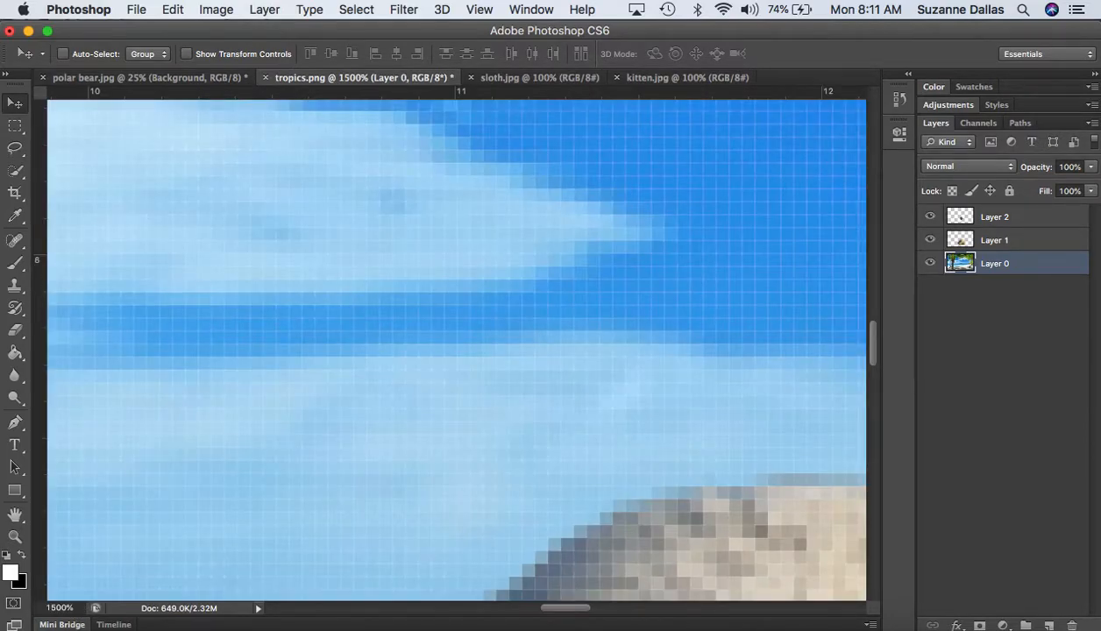
{"action": "left_click", "coordinate": [58, 607]}
{"action": "left_click", "coordinate": [61, 608]}
{"action": "key", "text": "BackSpace"}
{"action": "key", "text": "Return"}
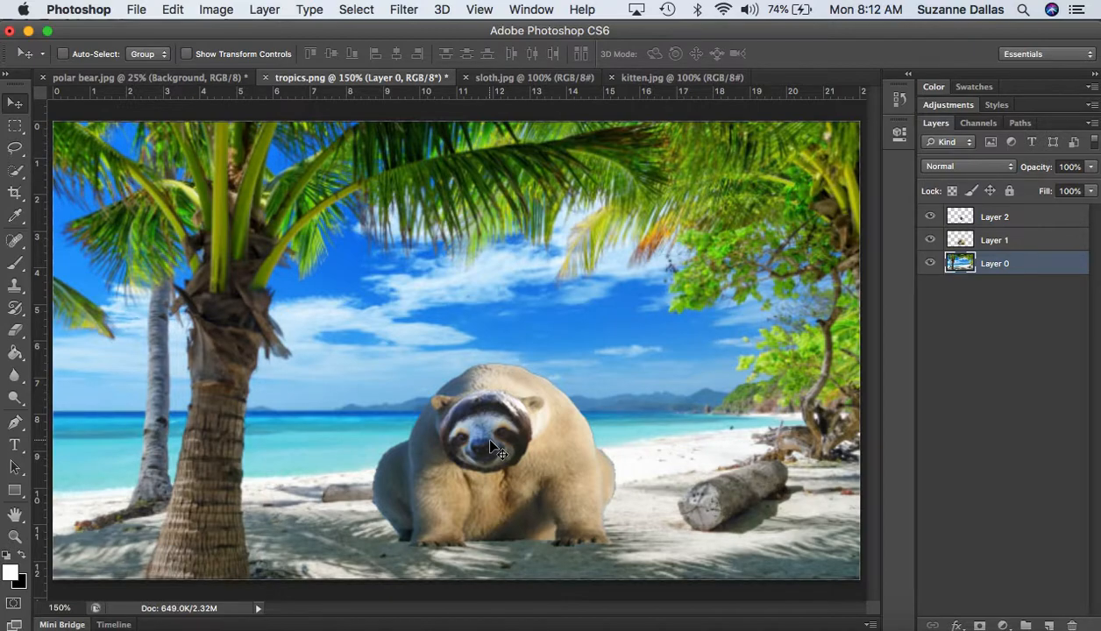
{"action": "left_click", "coordinate": [993, 218]}
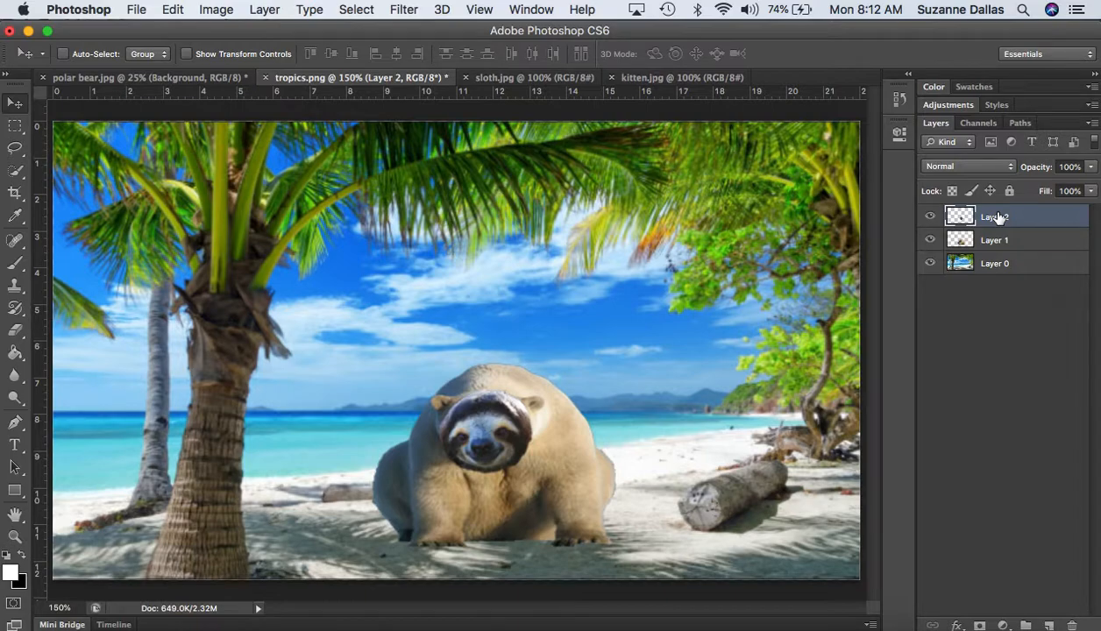
{"action": "key", "text": "ctrl+t"}
{"action": "left_click_drag", "start_coordinate": [497, 430], "coordinate": [493, 422]}
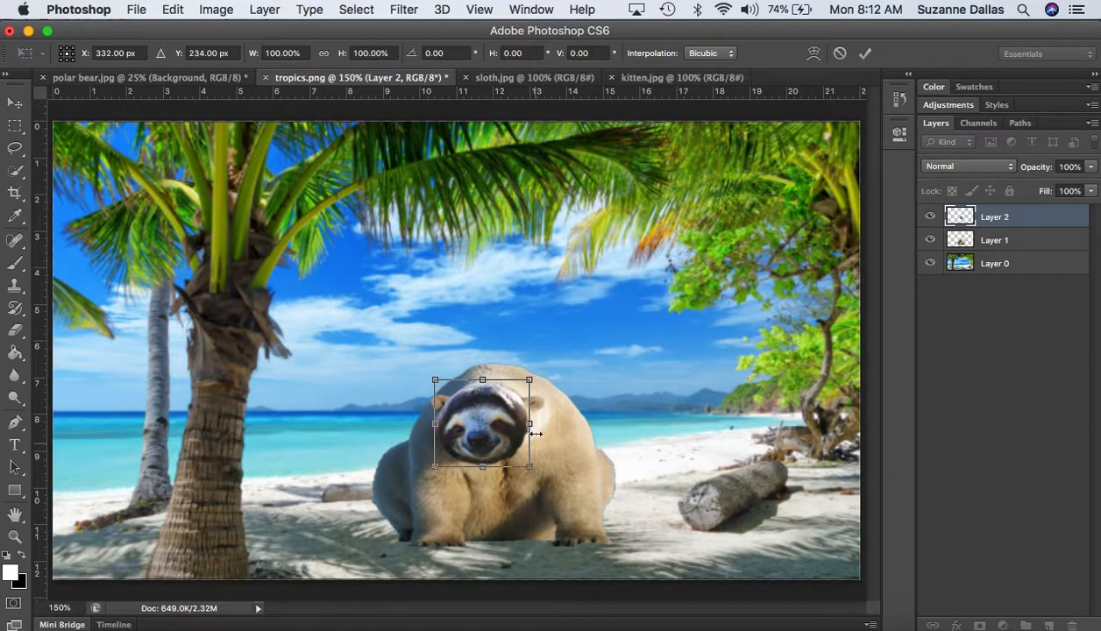
{"action": "left_click_drag", "start_coordinate": [531, 468], "coordinate": [536, 458]}
{"action": "left_click_drag", "start_coordinate": [434, 418], "coordinate": [432, 418]}
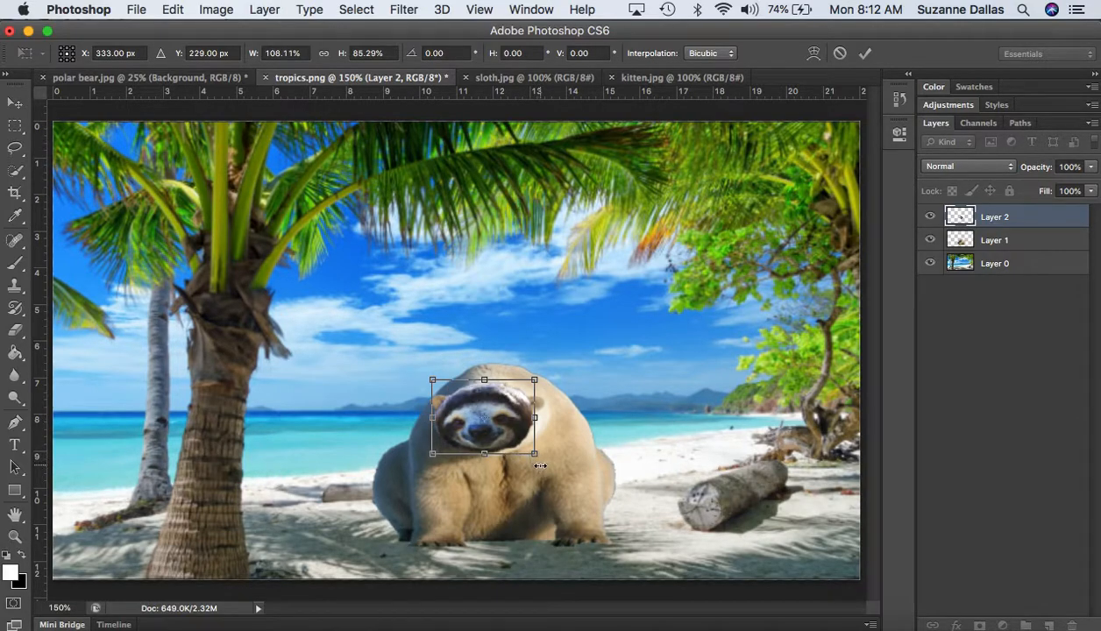
- Rotate the sloth head about -3.9 degrees, fit it between the bear's ears, and apply the transform
{"action": "left_click_drag", "start_coordinate": [542, 463], "coordinate": [547, 458]}
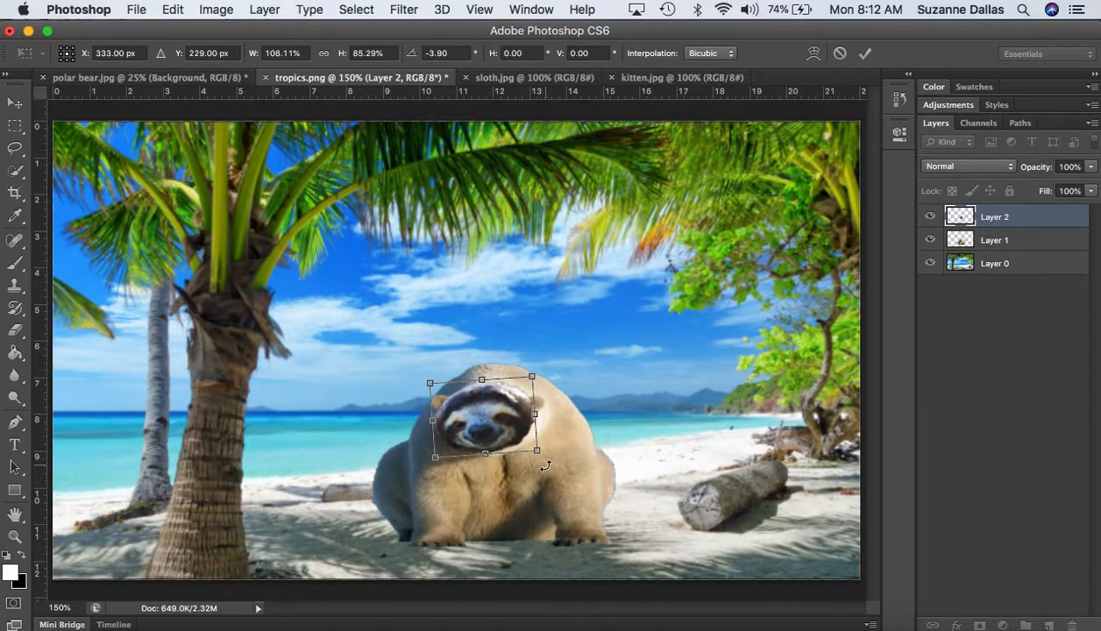
{"action": "left_click_drag", "start_coordinate": [505, 425], "coordinate": [538, 457]}
{"action": "key", "text": "Return"}
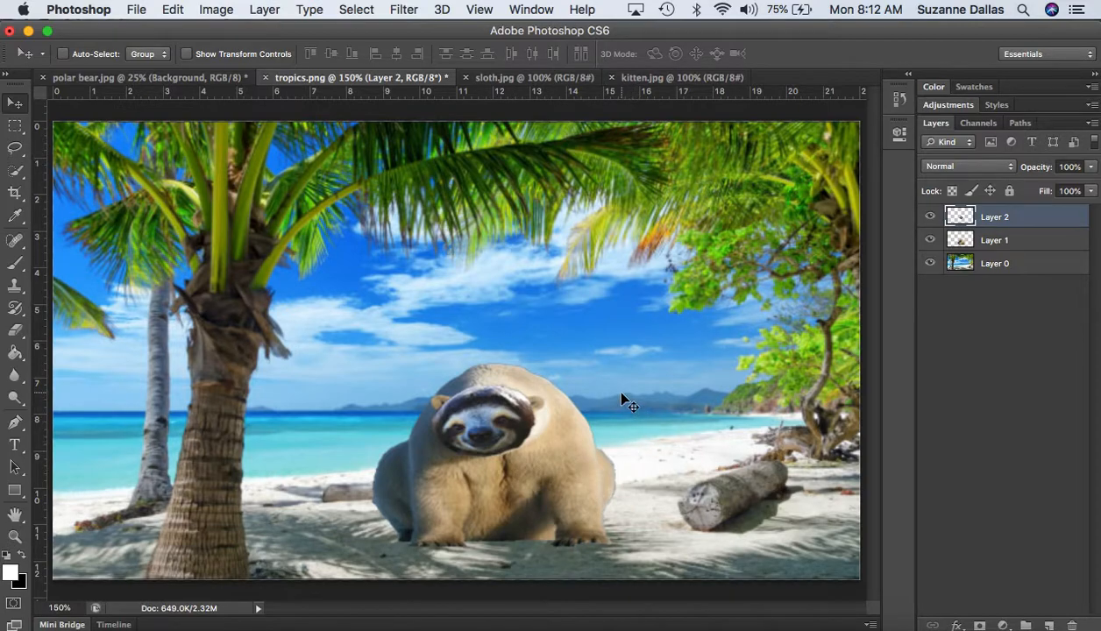
- Select the kitten's head in kitten.jpg with the Quick Selection tool and subtract the extra background and neck areas
{"action": "left_click", "coordinate": [666, 79]}
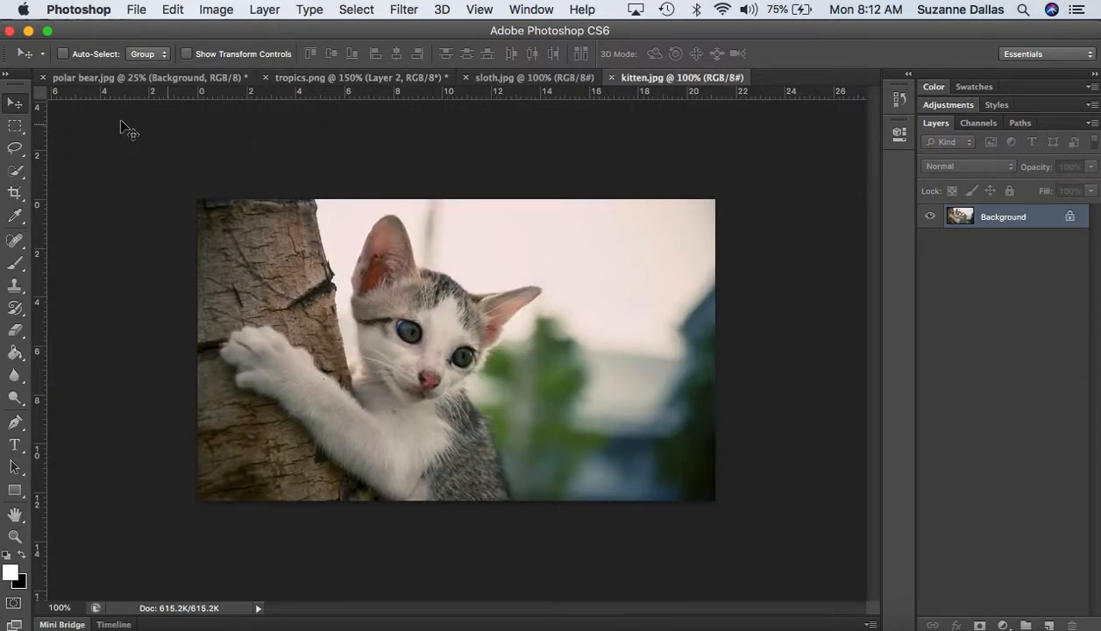
{"action": "left_click", "coordinate": [15, 173]}
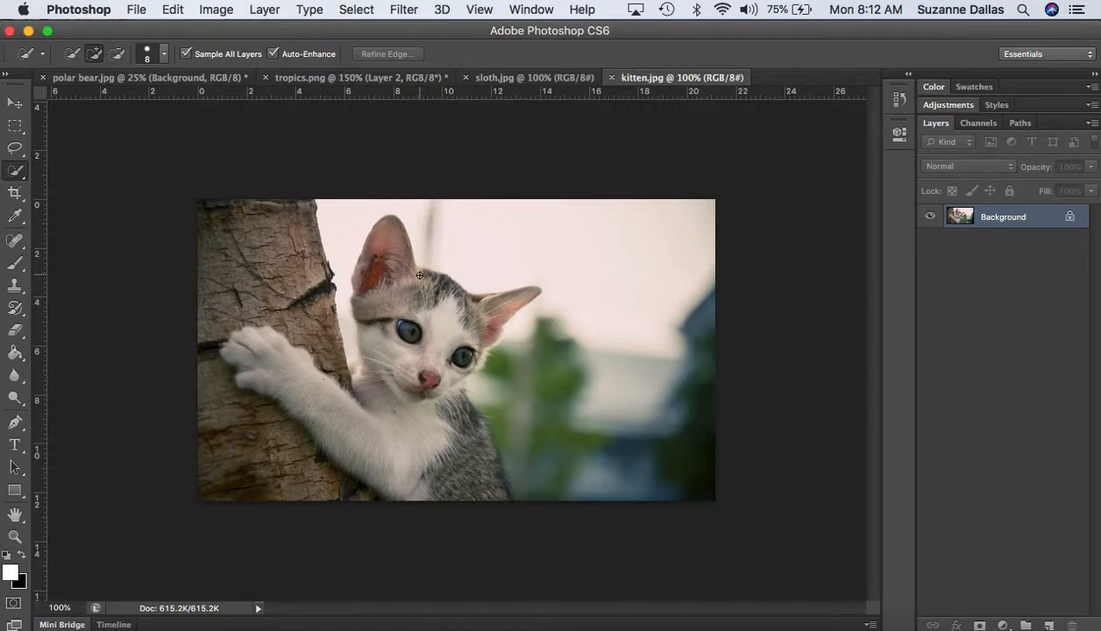
{"action": "mouse_move", "coordinate": [405, 267]}
{"action": "left_mouse_down"}
{"action": "mouse_move", "coordinate": [397, 237]}
{"action": "mouse_move", "coordinate": [371, 312]}
{"action": "mouse_move", "coordinate": [379, 346]}
{"action": "mouse_move", "coordinate": [414, 355]}
{"action": "mouse_move", "coordinate": [395, 383]}
{"action": "mouse_move", "coordinate": [350, 337]}
{"action": "mouse_move", "coordinate": [369, 359]}
{"action": "mouse_move", "coordinate": [425, 386]}
{"action": "mouse_move", "coordinate": [469, 351]}
{"action": "mouse_move", "coordinate": [469, 330]}
{"action": "mouse_move", "coordinate": [494, 305]}
{"action": "mouse_move", "coordinate": [480, 357]}
{"action": "mouse_move", "coordinate": [430, 382]}
{"action": "mouse_move", "coordinate": [440, 390]}
{"action": "mouse_move", "coordinate": [392, 384]}
{"action": "mouse_move", "coordinate": [361, 396]}
{"action": "mouse_move", "coordinate": [350, 386]}
{"action": "left_mouse_up"}
{"action": "key", "text": "alt"}
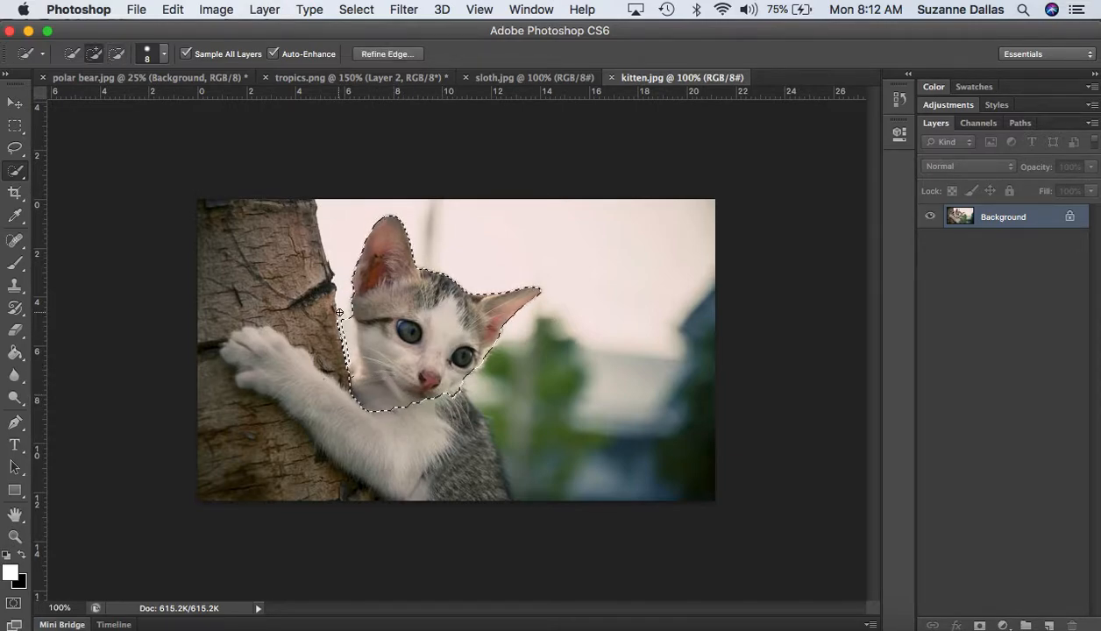
{"action": "key", "text": "alt"}
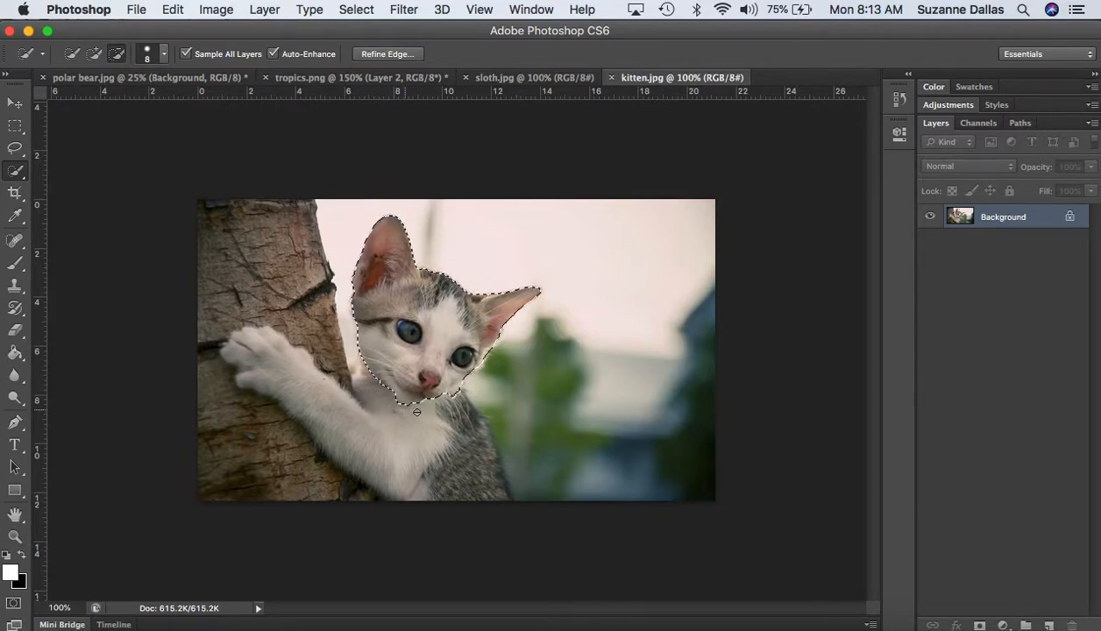
- Refine the edge of the kitten head selection around the chin and cheek by adding and subtracting small areas
{"action": "key", "text": "alt"}
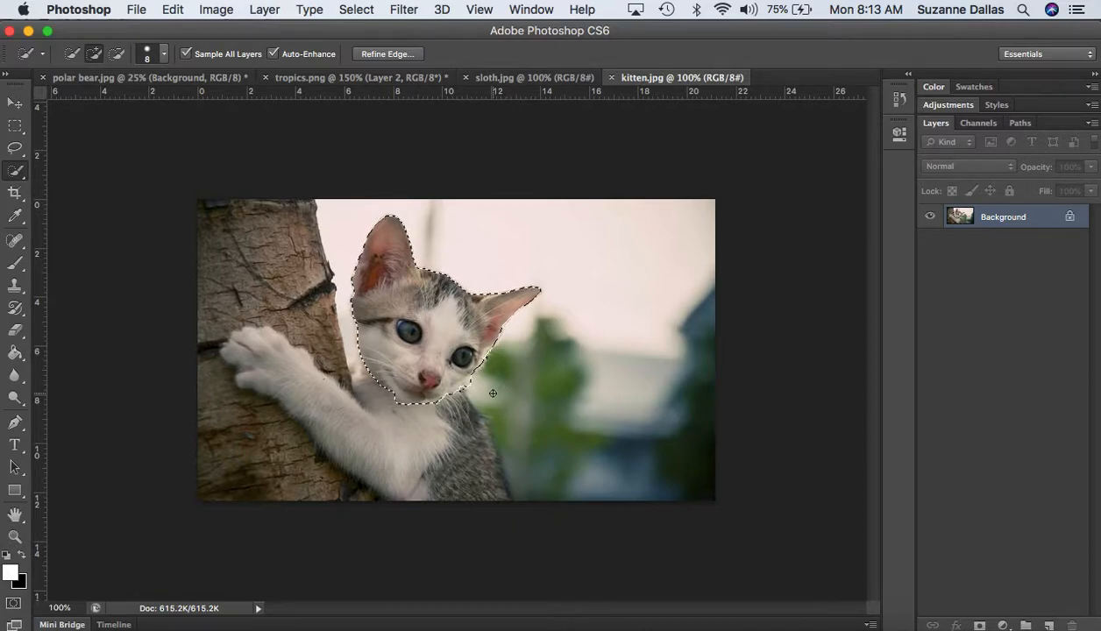
{"action": "key", "text": "alt"}
{"action": "key", "text": "alt"}
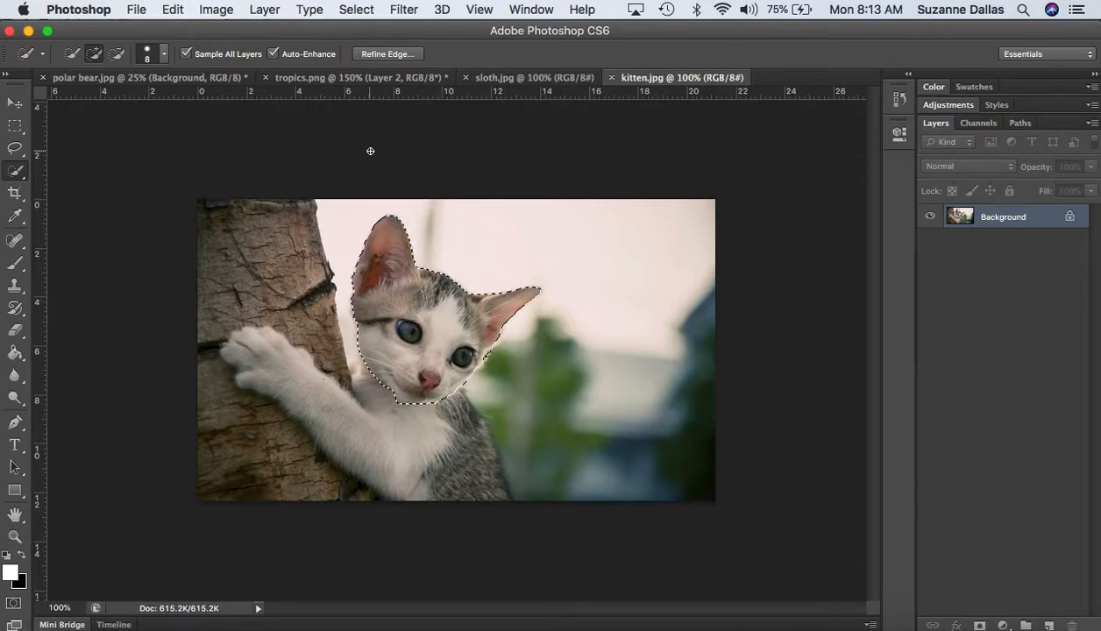
- In tropics.png, hide the sloth head layer, add a new layer, and paste the kitten's head onto it
{"action": "left_click", "coordinate": [357, 82]}
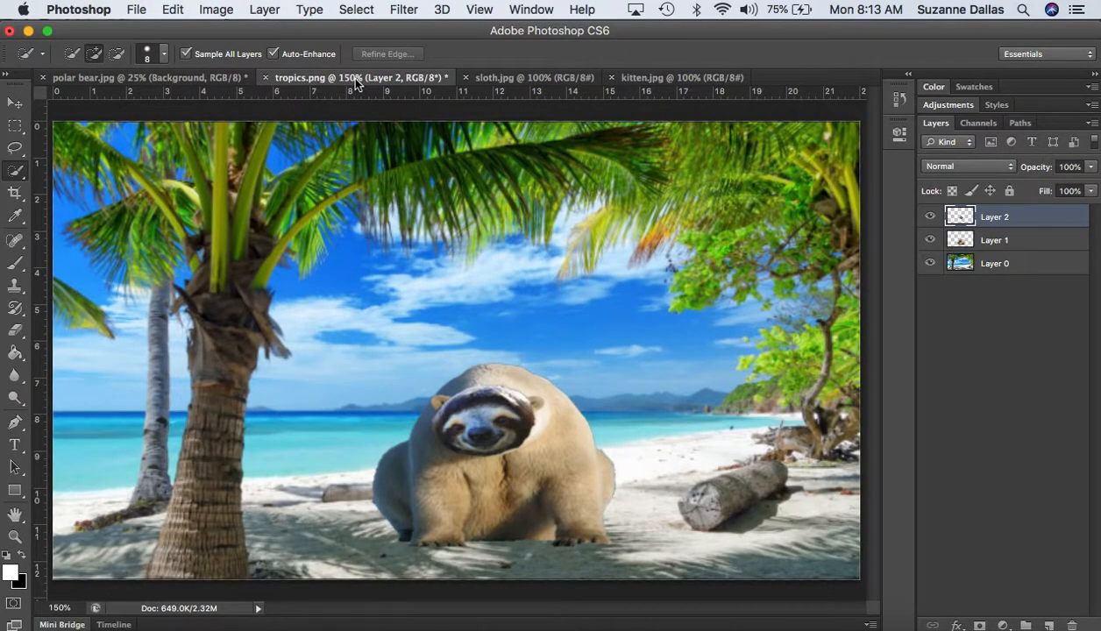
{"action": "left_click", "coordinate": [931, 218]}
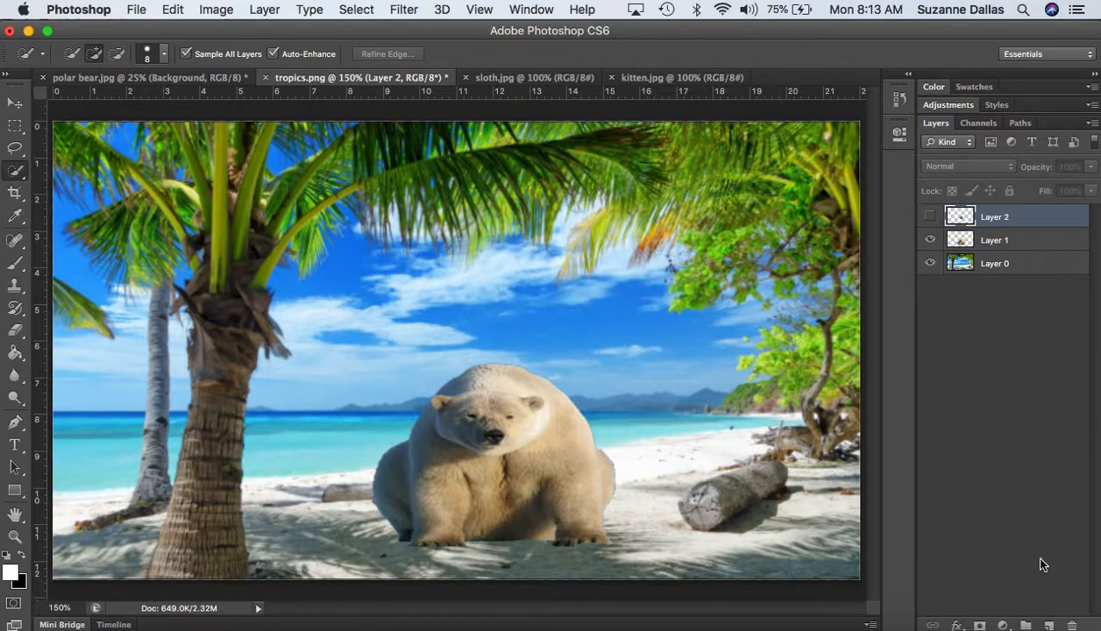
{"action": "left_click", "coordinate": [1051, 626]}
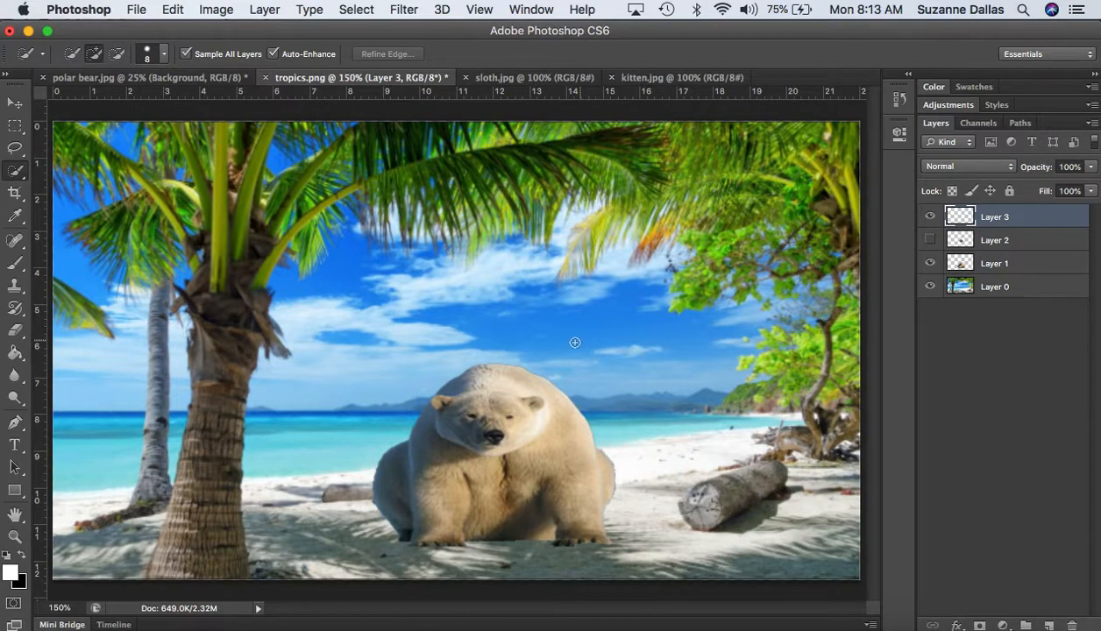
{"action": "key", "text": "super+v"}
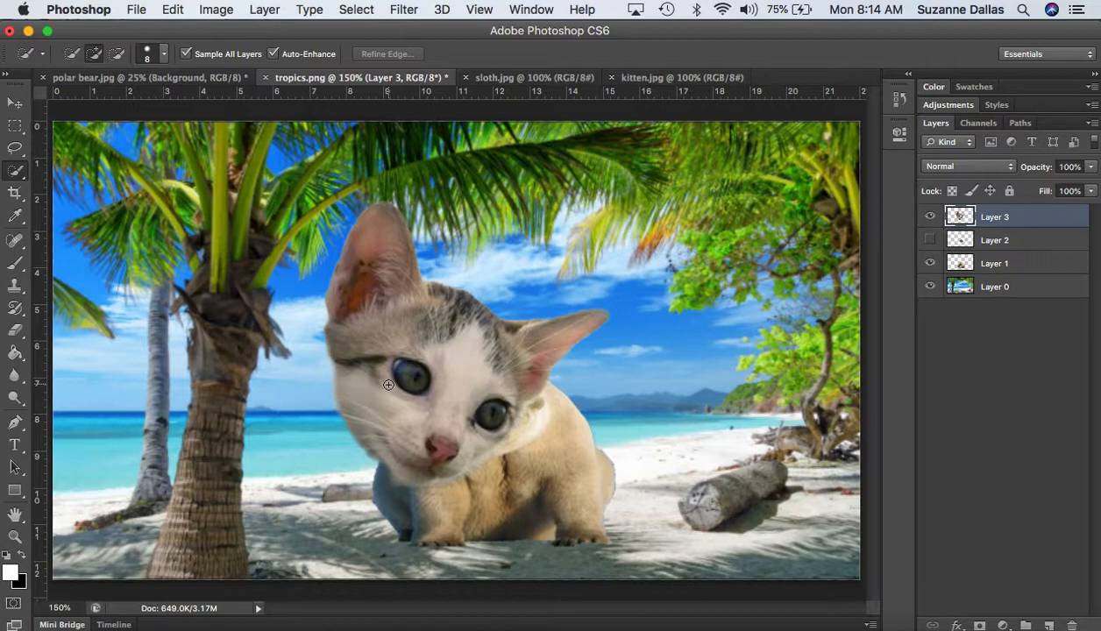
- Scale the kitten head down to about 44% width and 29% height and move it over the bear's face
{"action": "key", "text": "super+t"}
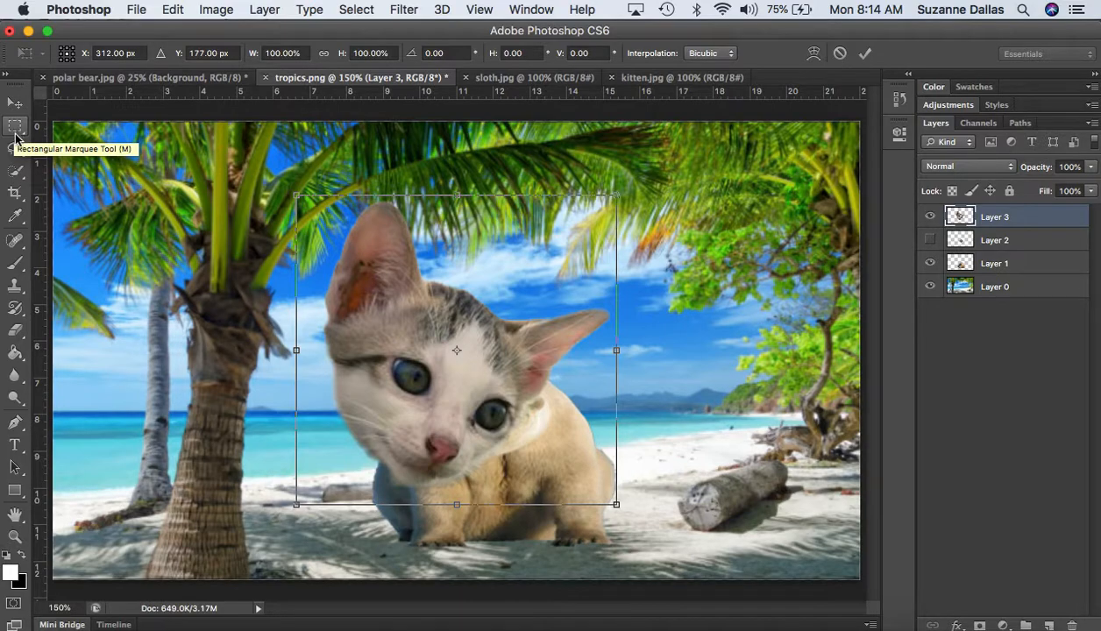
{"action": "left_click", "coordinate": [136, 9]}
{"action": "mouse_move", "coordinate": [182, 12]}
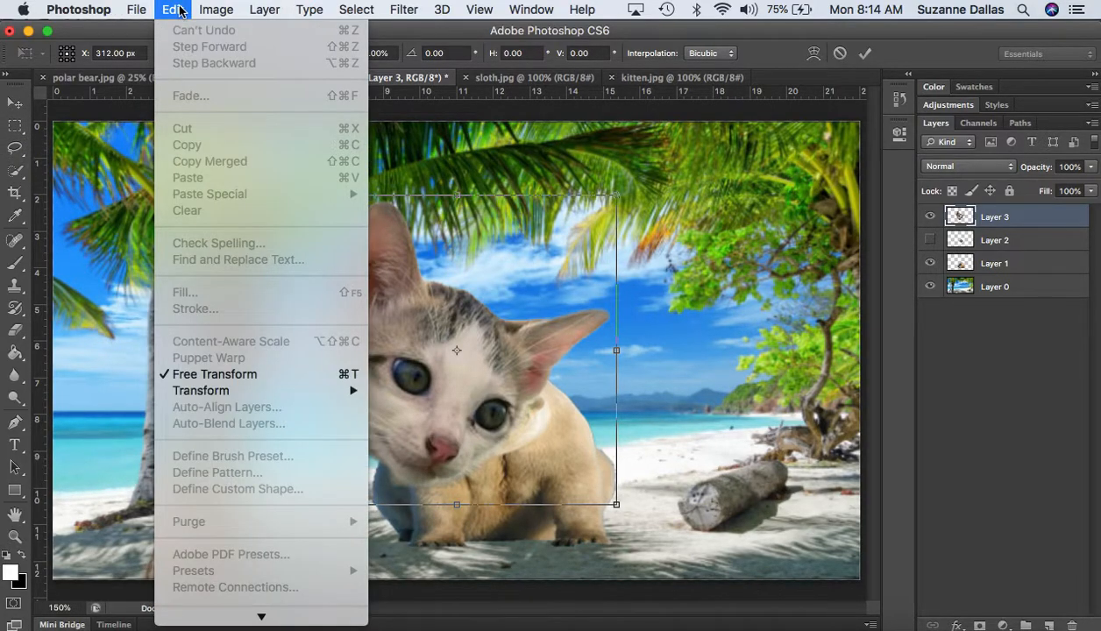
{"action": "mouse_move", "coordinate": [257, 392]}
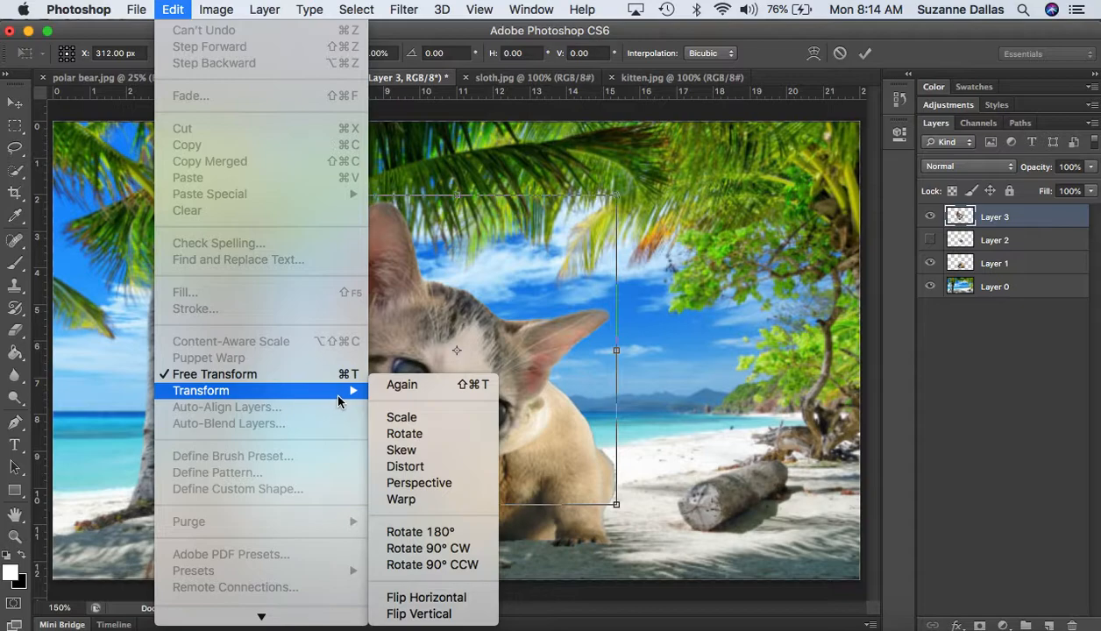
{"action": "left_click", "coordinate": [402, 417]}
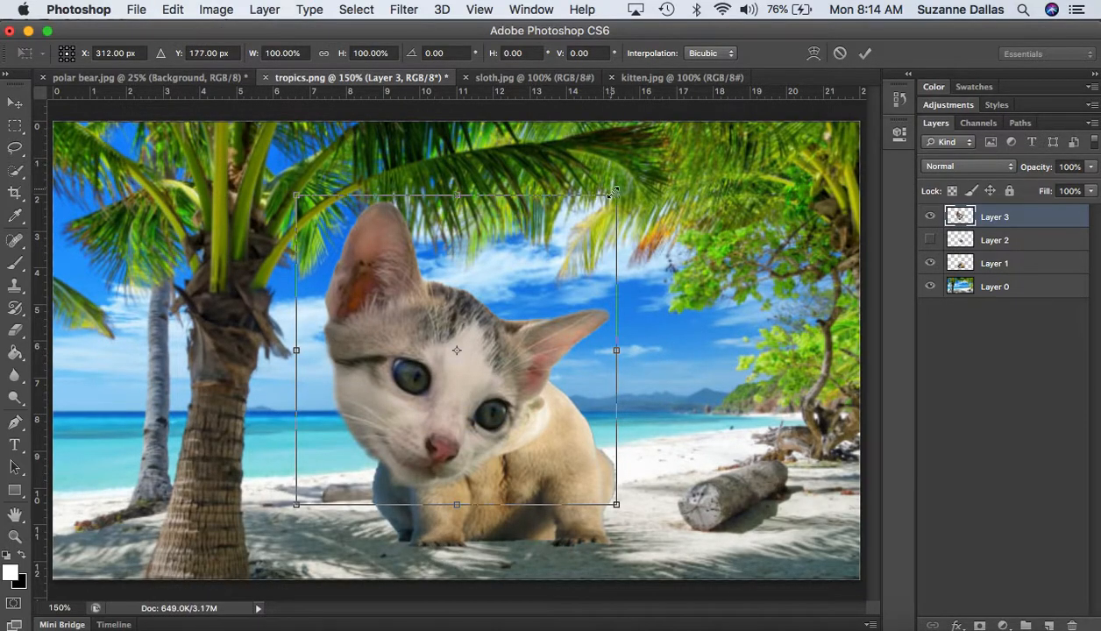
{"action": "left_click_drag", "start_coordinate": [614, 190], "coordinate": [516, 354]}
{"action": "left_click_drag", "start_coordinate": [389, 450], "coordinate": [467, 456]}
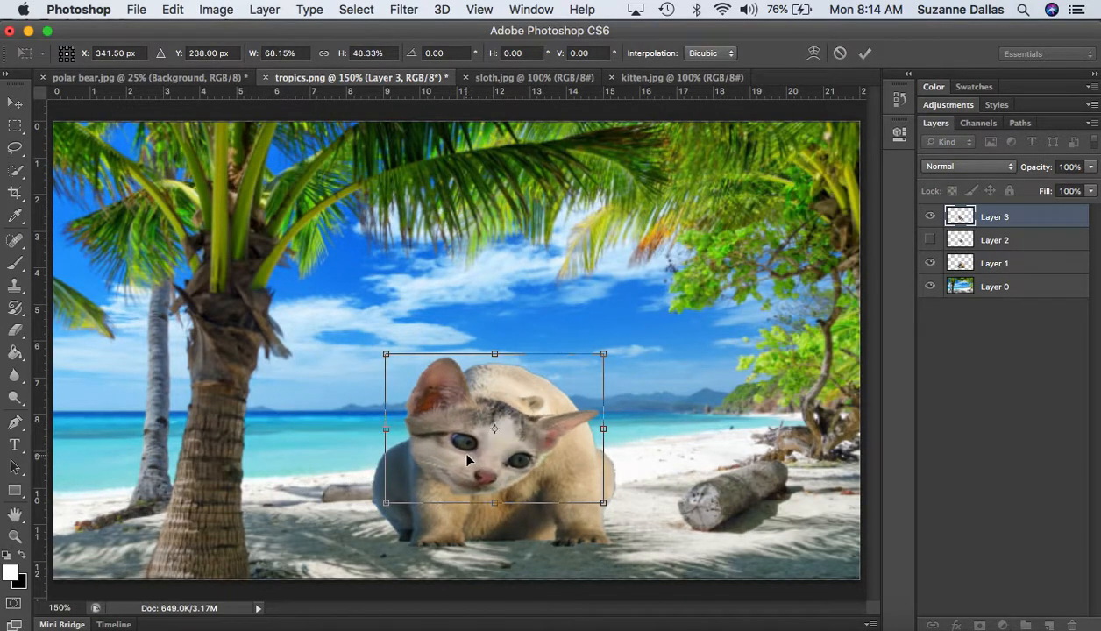
{"action": "left_click_drag", "start_coordinate": [603, 503], "coordinate": [526, 443]}
{"action": "left_click_drag", "start_coordinate": [432, 412], "coordinate": [471, 422]}
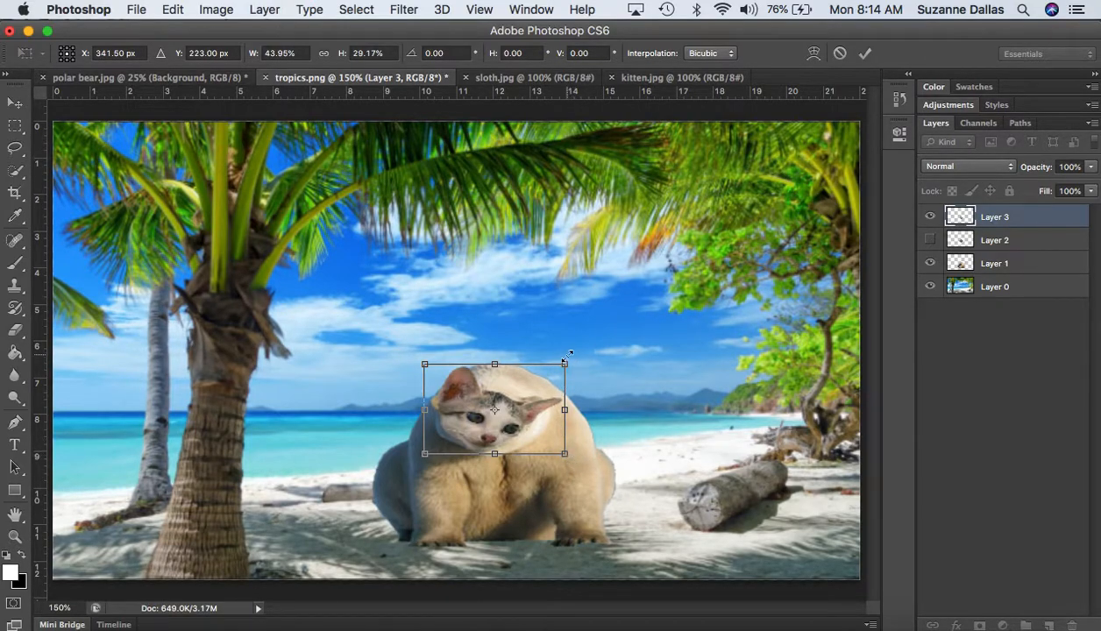
- Enlarge the kitten head to about 60% width and 43% height, adjust its position over the bear's face, and apply the transform
{"action": "left_click_drag", "start_coordinate": [424, 455], "coordinate": [403, 466]}
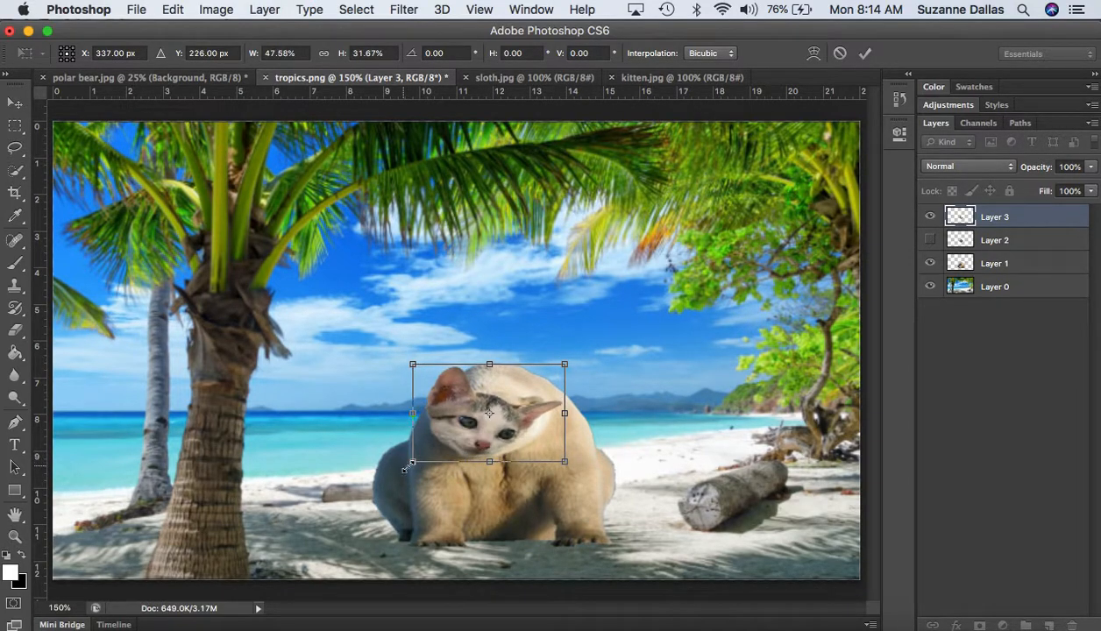
{"action": "left_click_drag", "start_coordinate": [572, 473], "coordinate": [596, 481]}
{"action": "left_click_drag", "start_coordinate": [589, 362], "coordinate": [586, 339]}
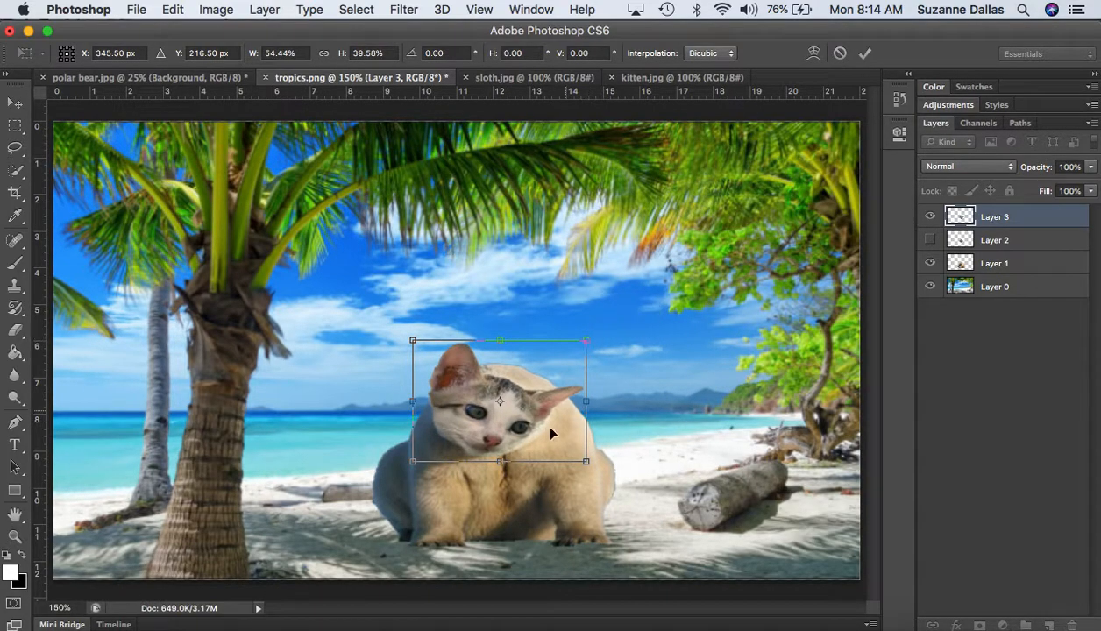
{"action": "left_click_drag", "start_coordinate": [514, 429], "coordinate": [509, 433]}
{"action": "left_click_drag", "start_coordinate": [581, 344], "coordinate": [602, 333]}
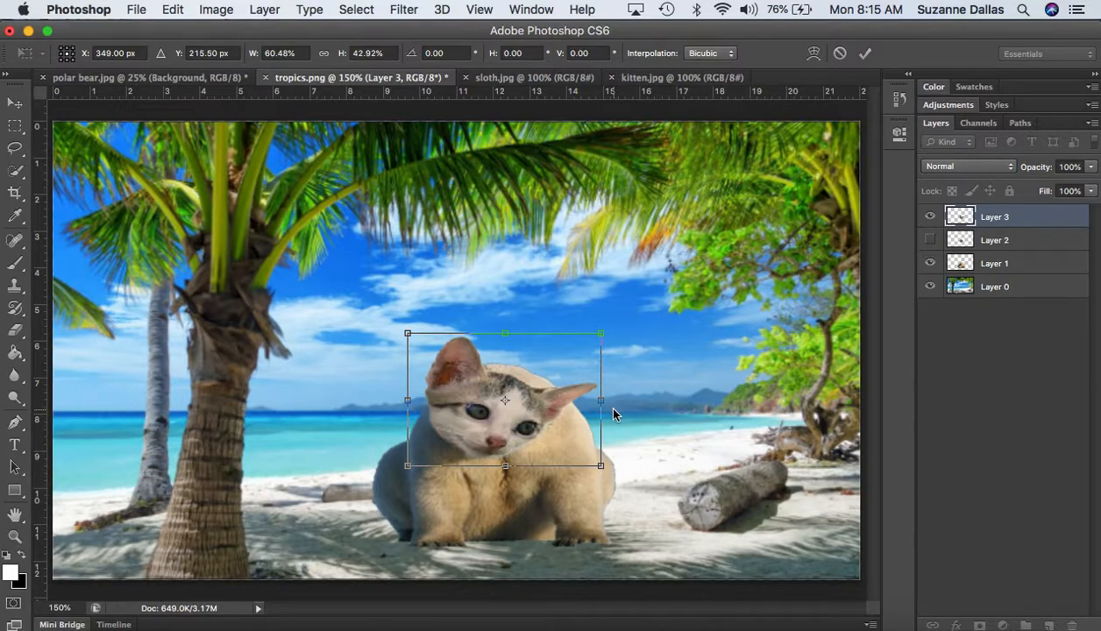
{"action": "key", "text": "Return"}
{"action": "key", "text": "w"}
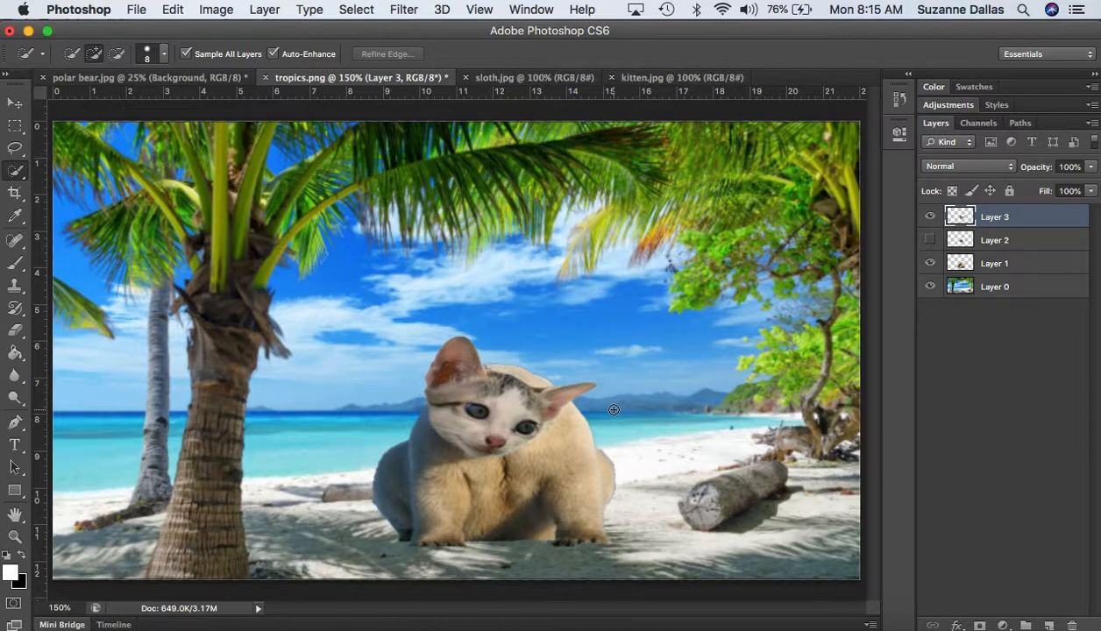
- Rotate the kitten head about -9.3 degrees and nudge it into place on the bear's body
{"action": "key", "text": "super+t"}
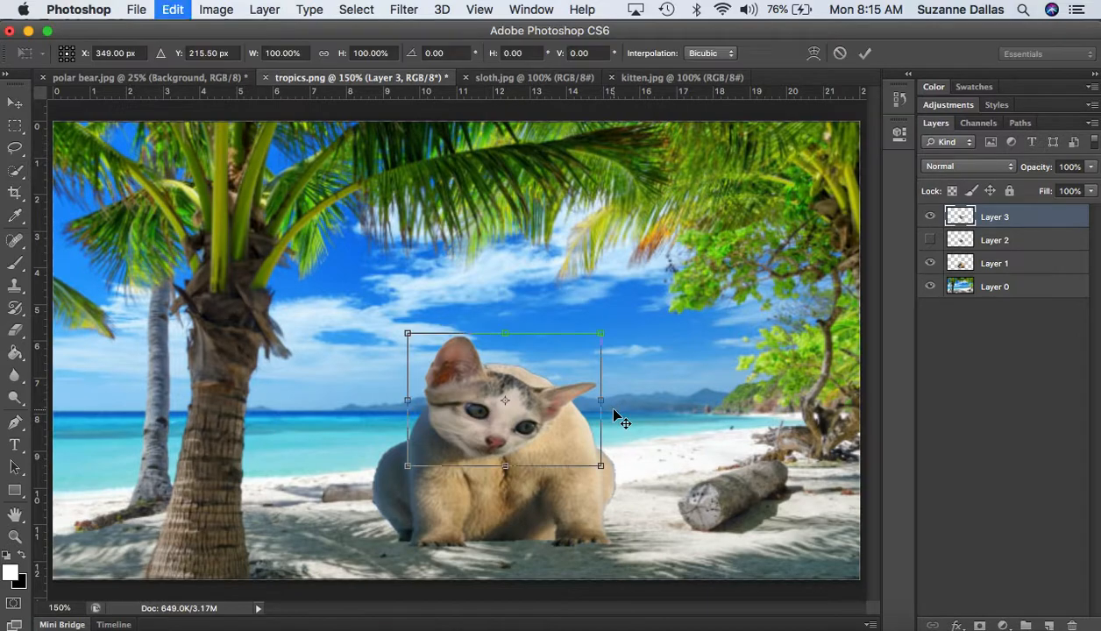
{"action": "left_click", "coordinate": [172, 9]}
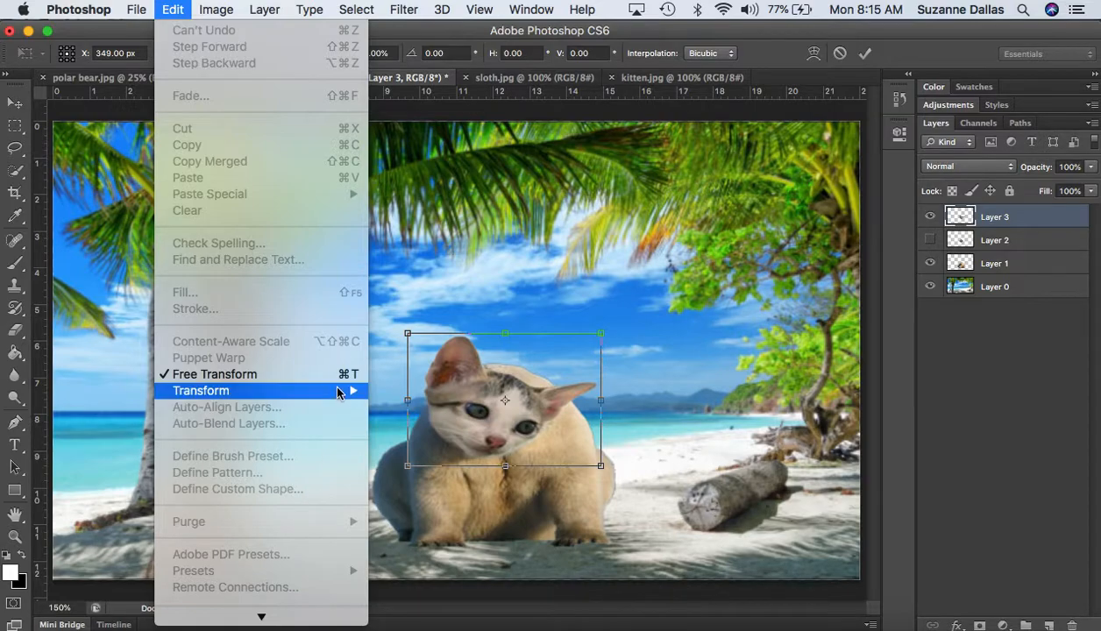
{"action": "mouse_move", "coordinate": [330, 385]}
{"action": "left_click", "coordinate": [403, 419]}
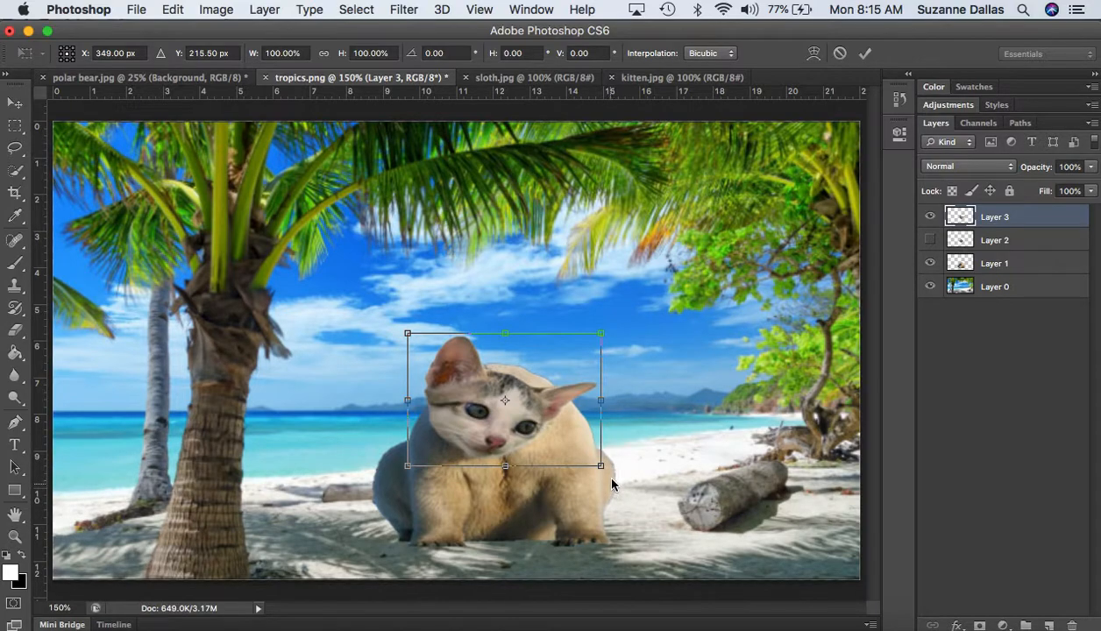
{"action": "left_click", "coordinate": [175, 10]}
{"action": "mouse_move", "coordinate": [275, 391]}
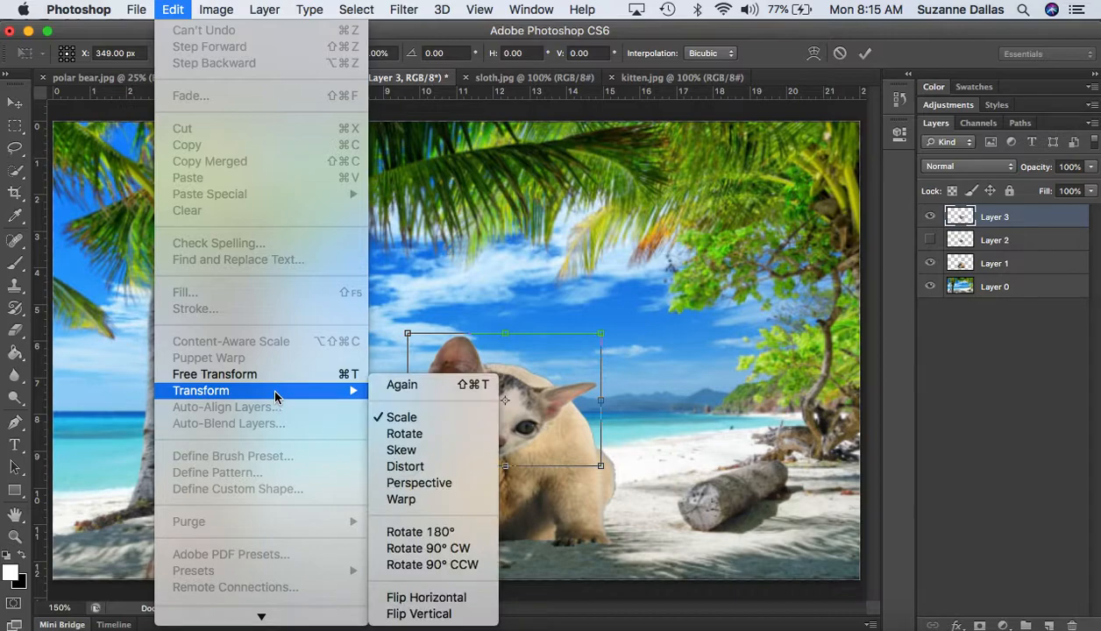
{"action": "left_click", "coordinate": [435, 443]}
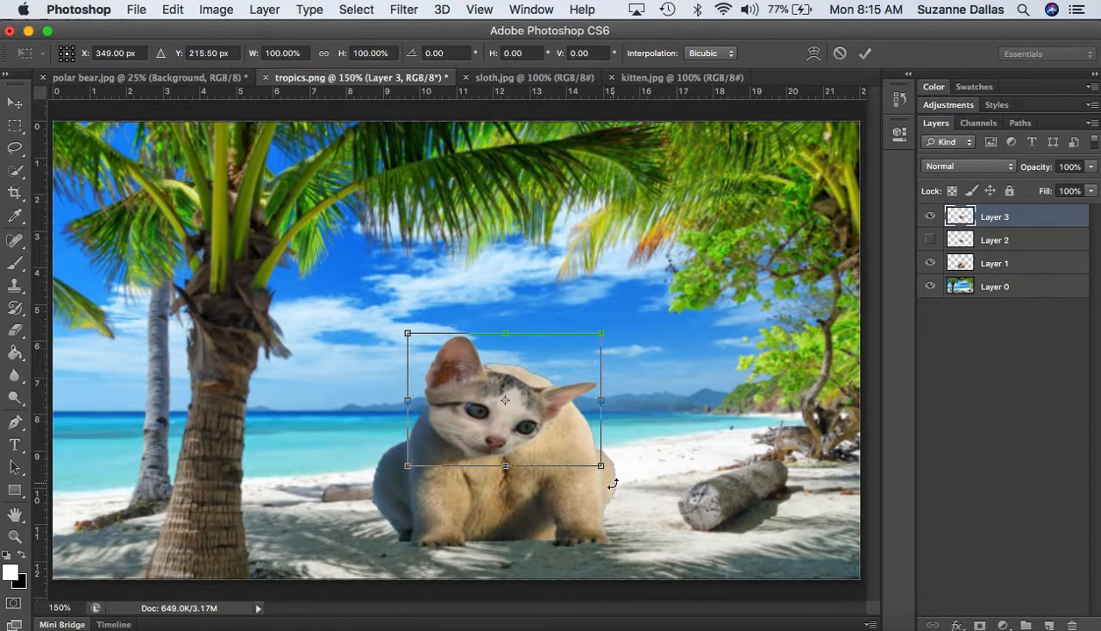
{"action": "left_click_drag", "start_coordinate": [604, 478], "coordinate": [613, 450]}
{"action": "mouse_move", "coordinate": [529, 427]}
{"action": "left_mouse_down"}
{"action": "mouse_move", "coordinate": [524, 414]}
{"action": "mouse_move", "coordinate": [527, 426]}
{"action": "left_mouse_up"}
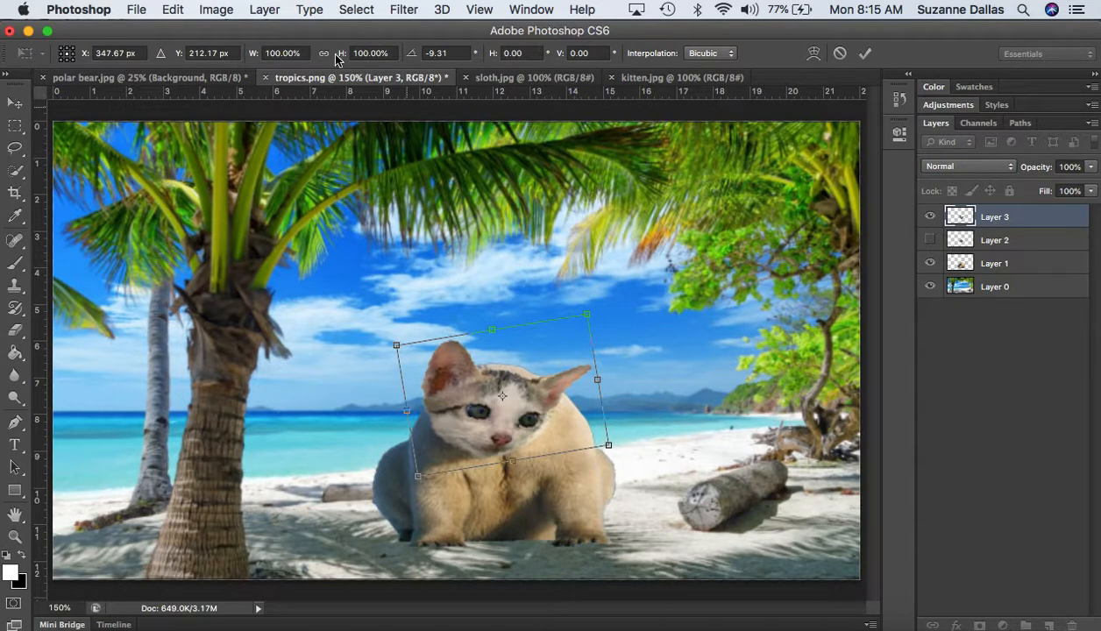
- Scale the rotated kitten head up slightly from its upper corner and apply the transform
{"action": "left_click", "coordinate": [175, 10]}
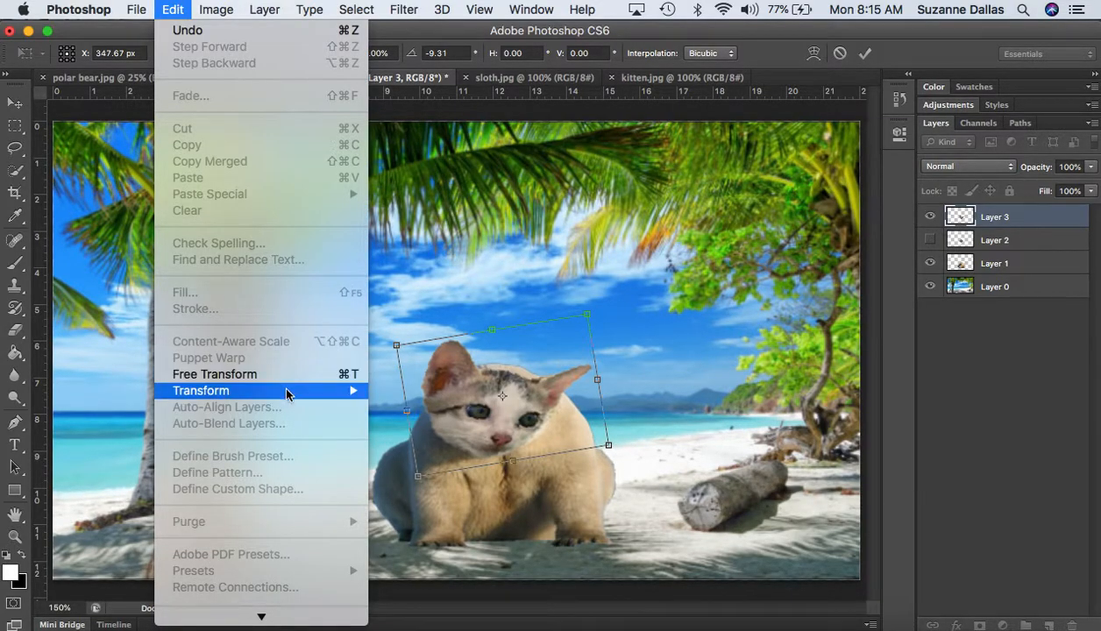
{"action": "mouse_move", "coordinate": [286, 391]}
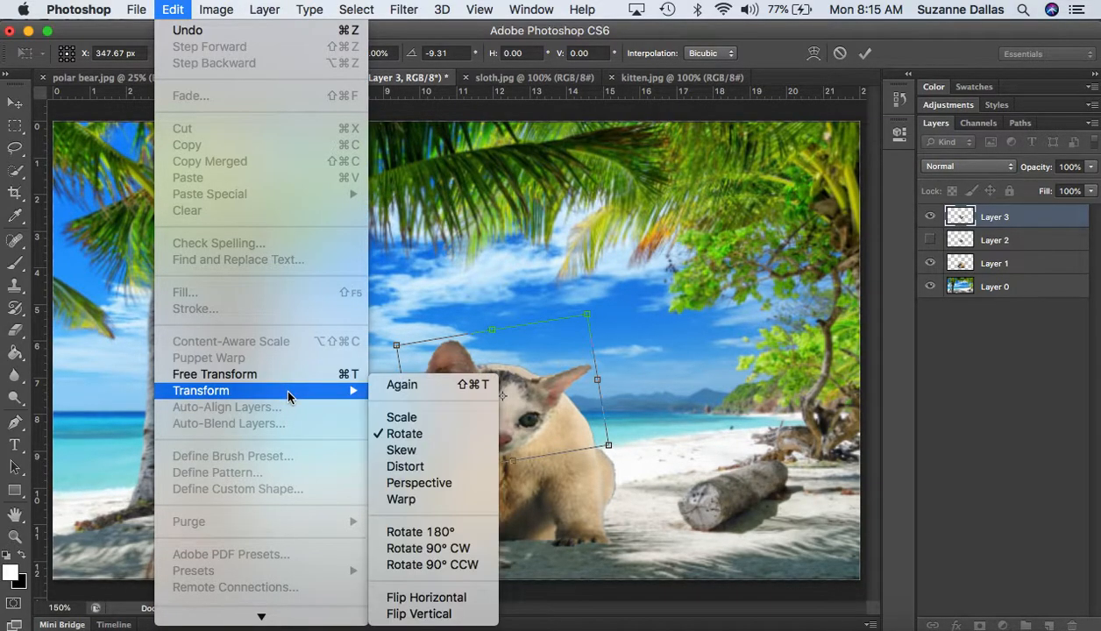
{"action": "left_click", "coordinate": [418, 419]}
{"action": "mouse_move", "coordinate": [589, 313]}
{"action": "left_mouse_down"}
{"action": "mouse_move", "coordinate": [612, 293]}
{"action": "mouse_move", "coordinate": [601, 307]}
{"action": "left_mouse_up"}
{"action": "key", "text": "Return"}
{"action": "key", "text": "w"}
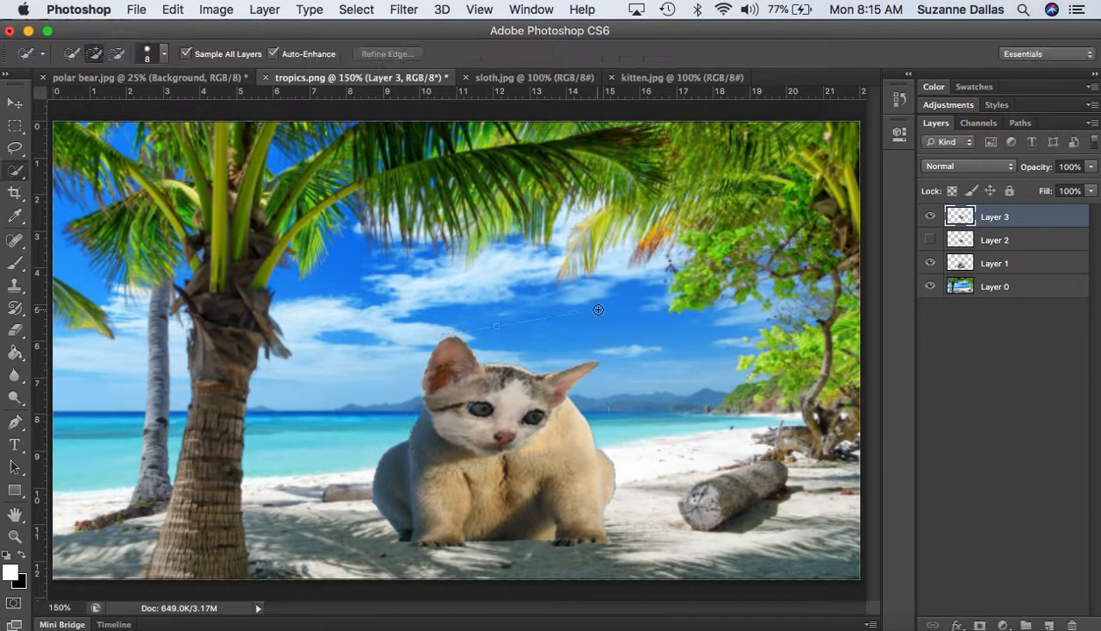